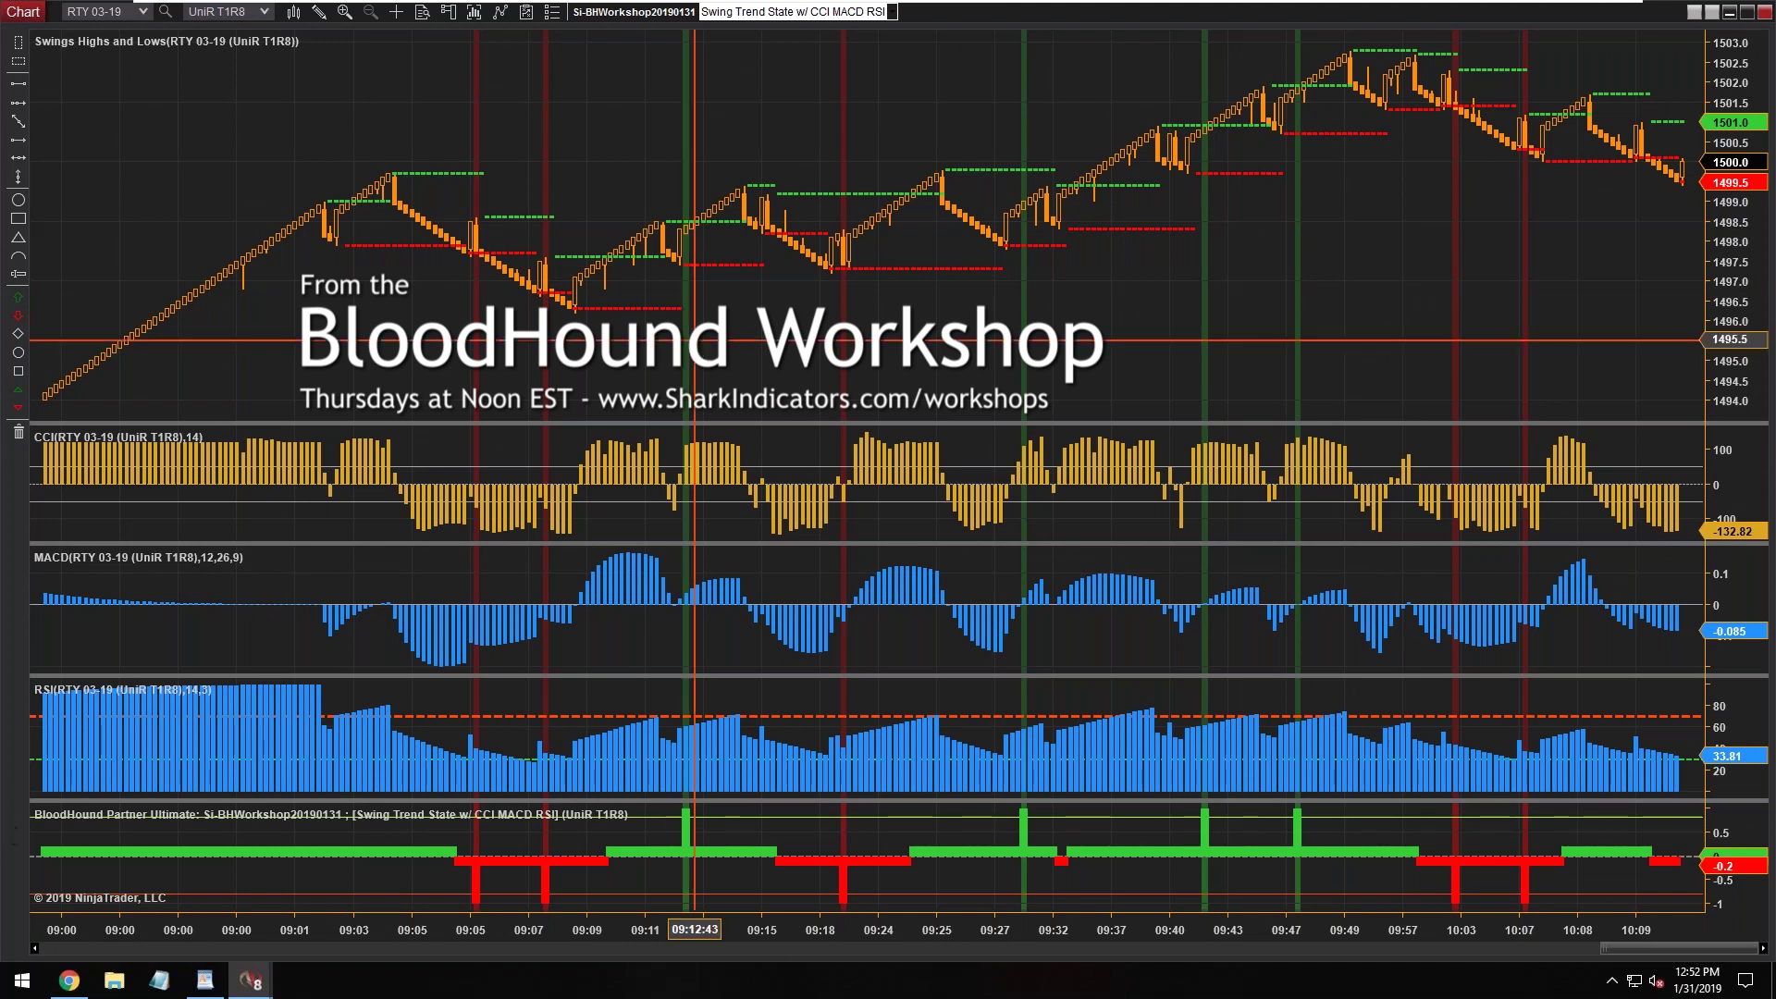
# Step: Open the Si-BHWorkshop20190131 BloodHound template editor from the chart toolbar
pyautogui.click(619, 13)
# Step: Create a new logic named 'Exit ADXVMA is flat' and close the template editor
pyautogui.click(132, 131)
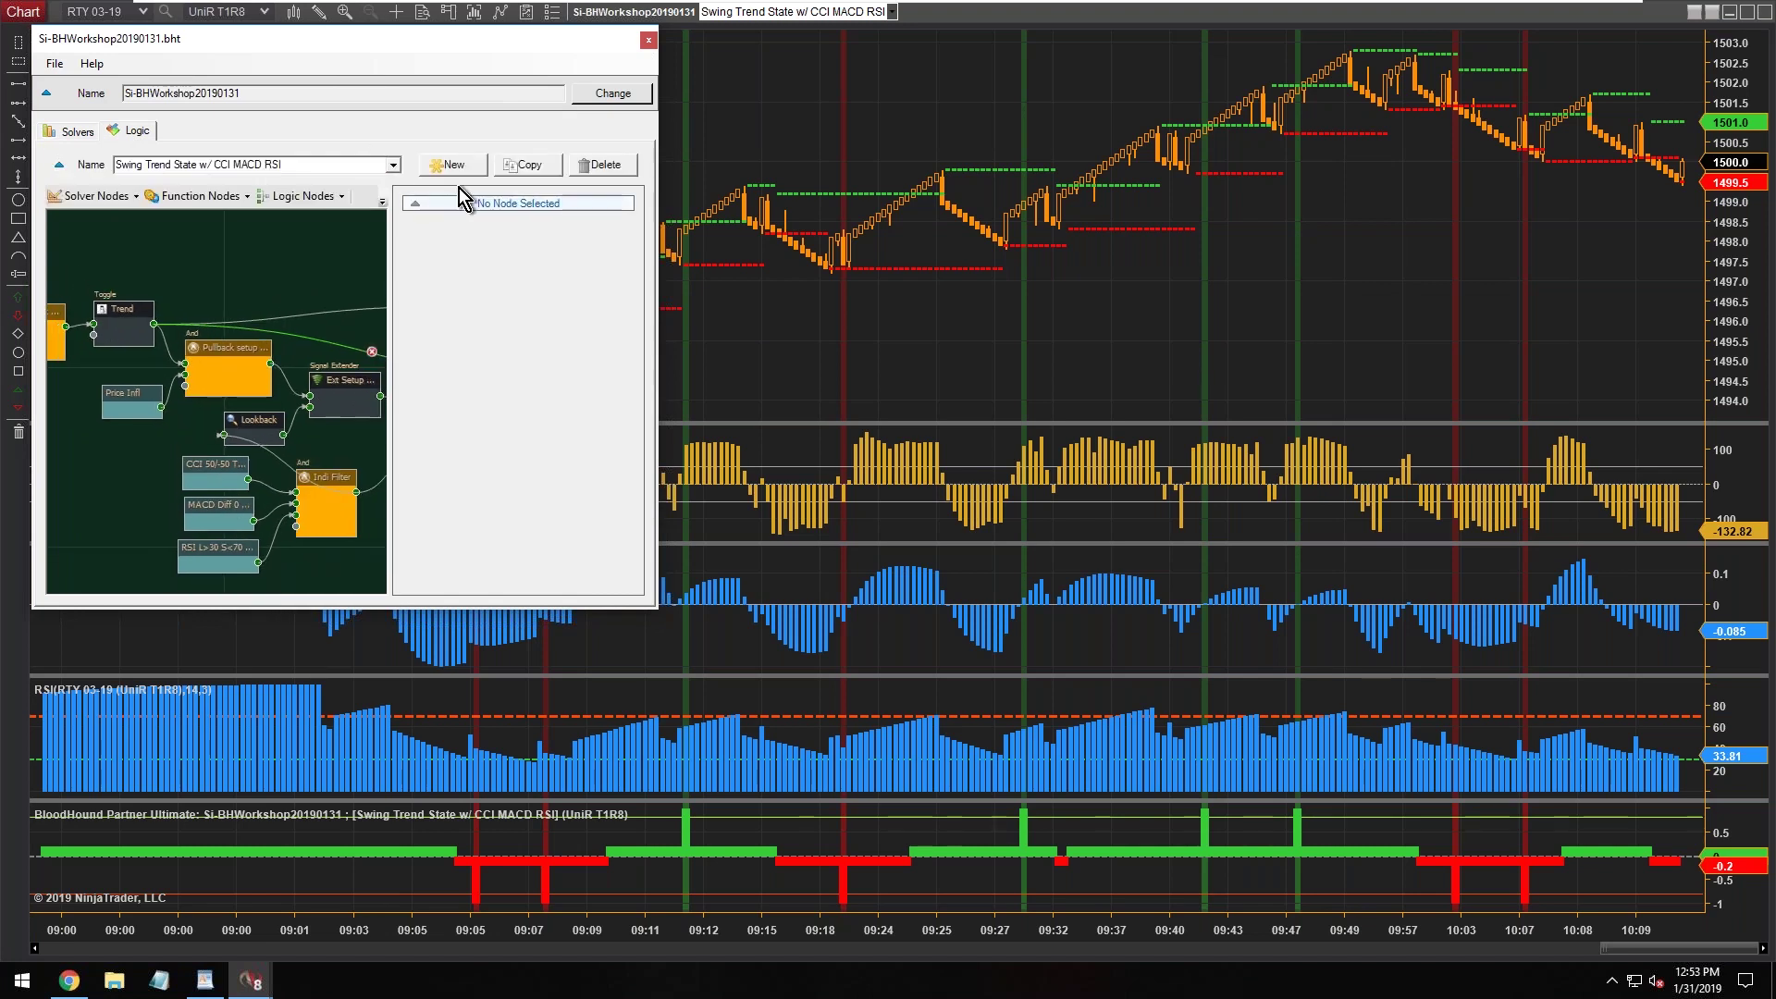
pyautogui.click(453, 165)
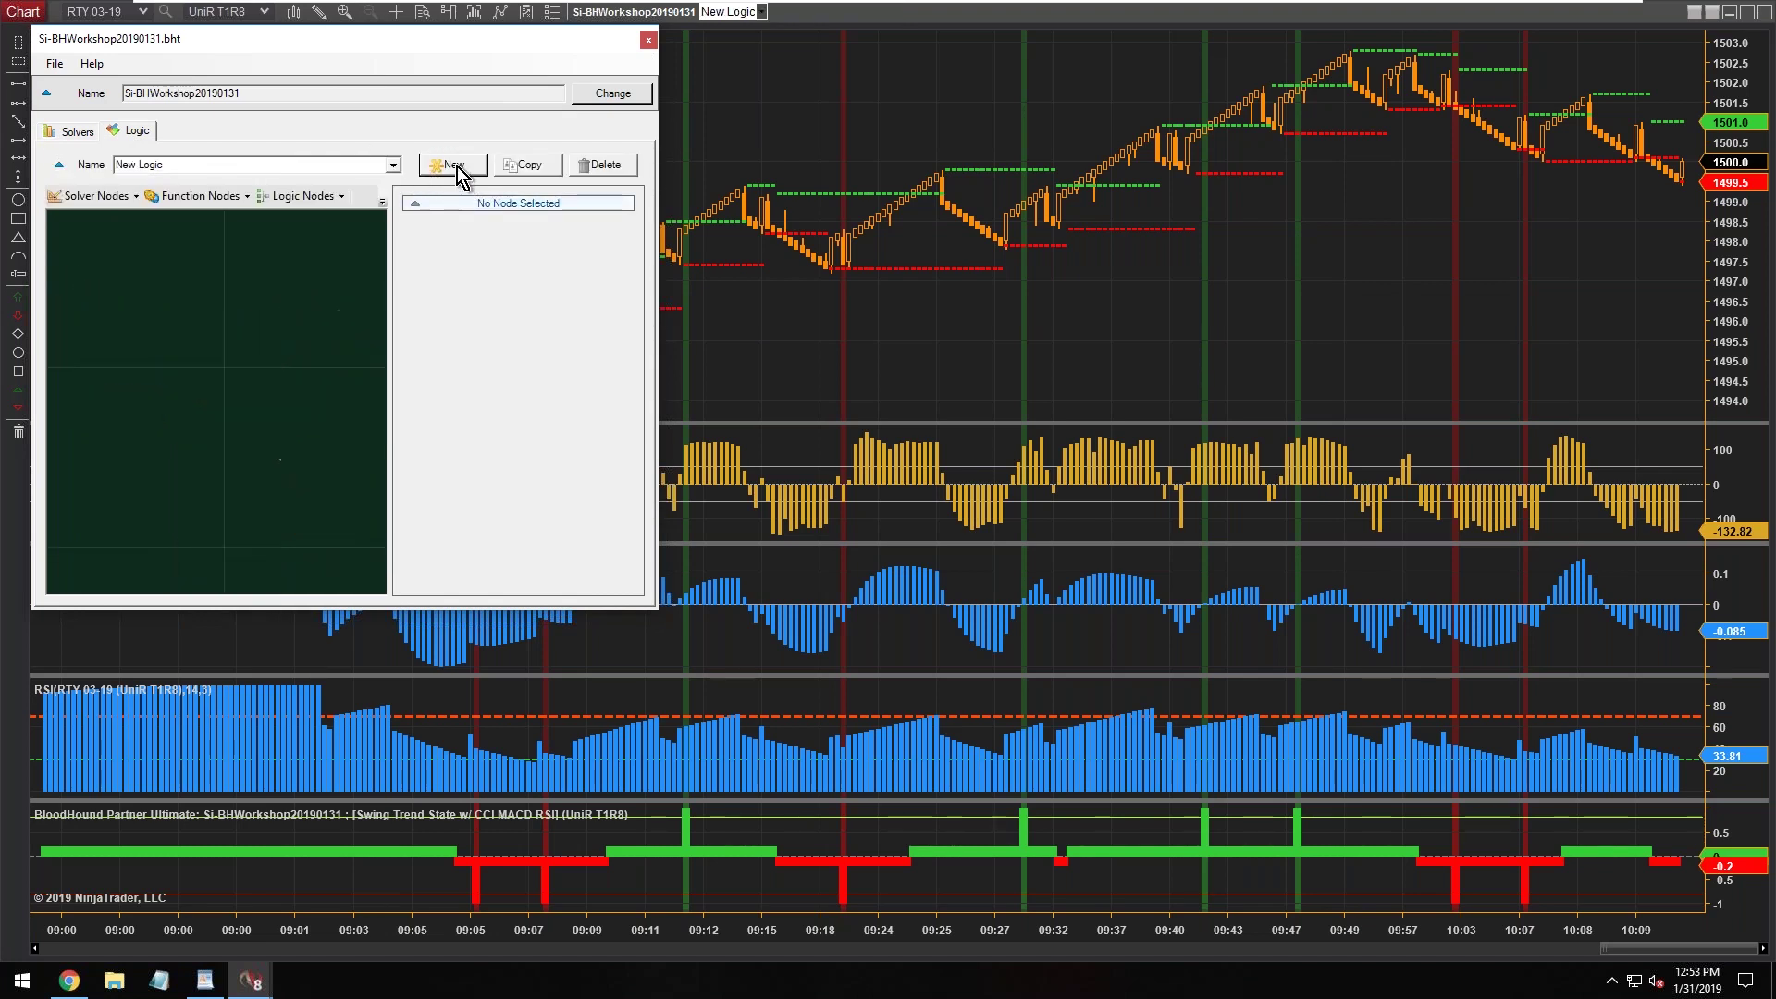
pyautogui.click(173, 164)
pyautogui.write('Exit ADXVMA is flat')
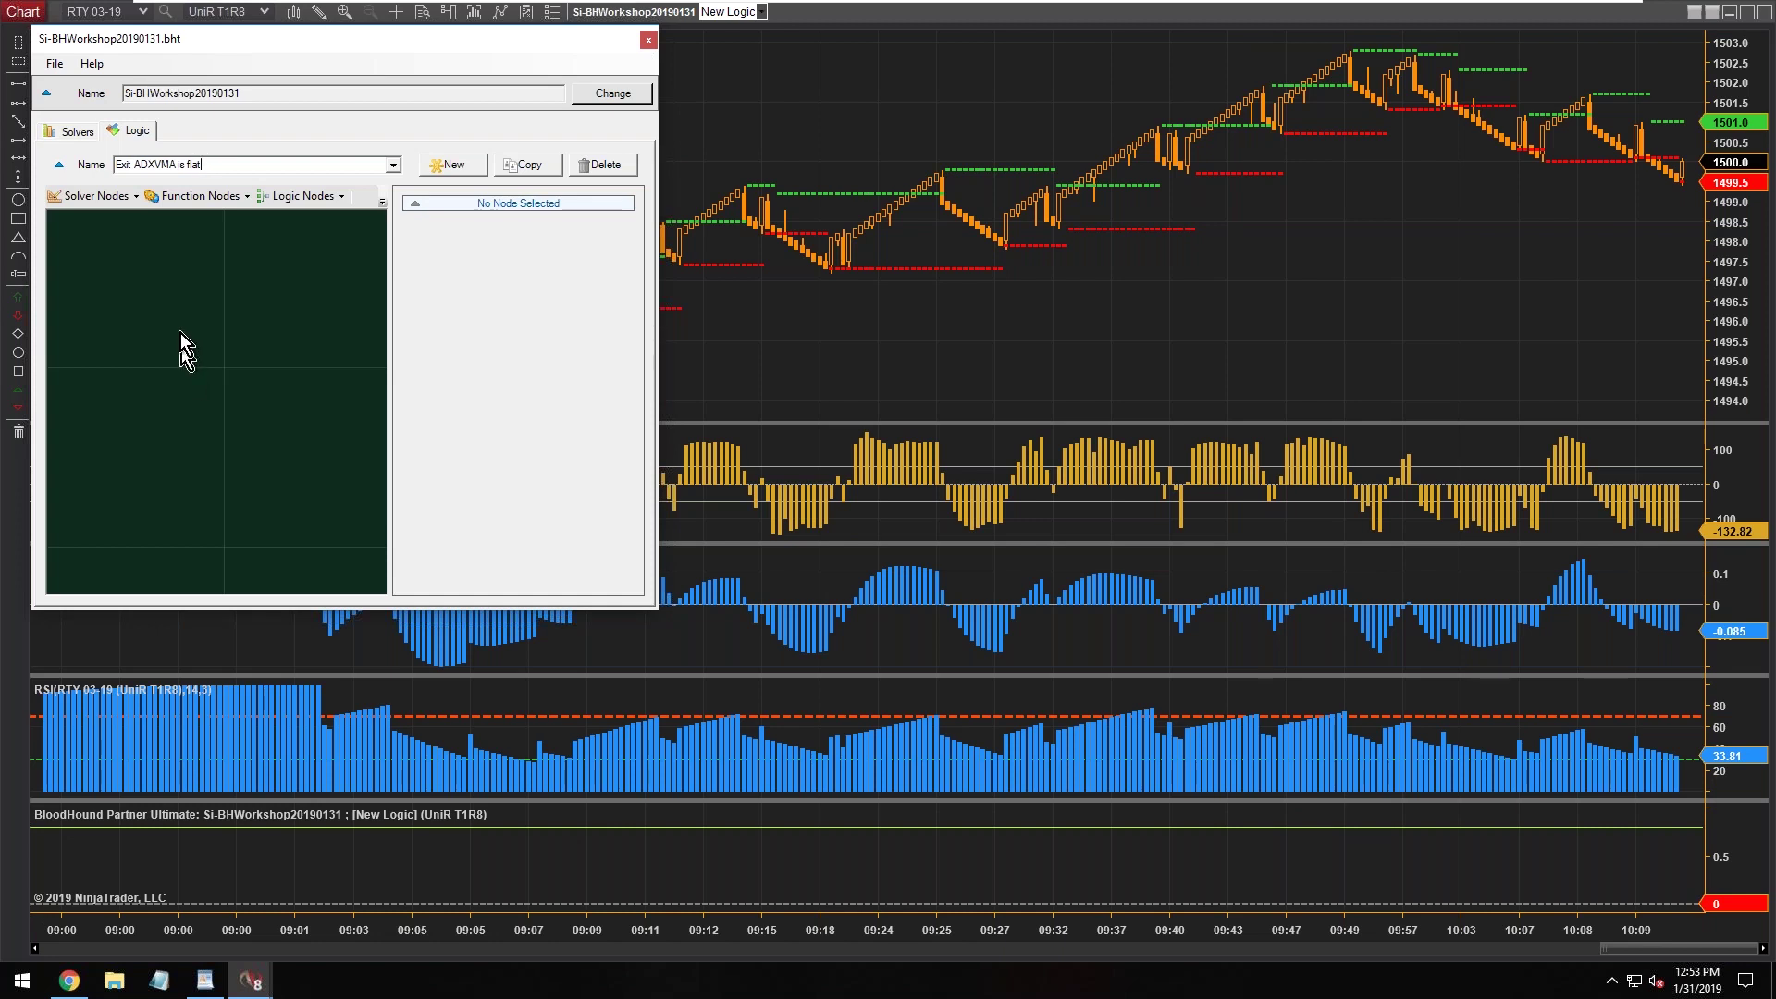
pyautogui.click(648, 43)
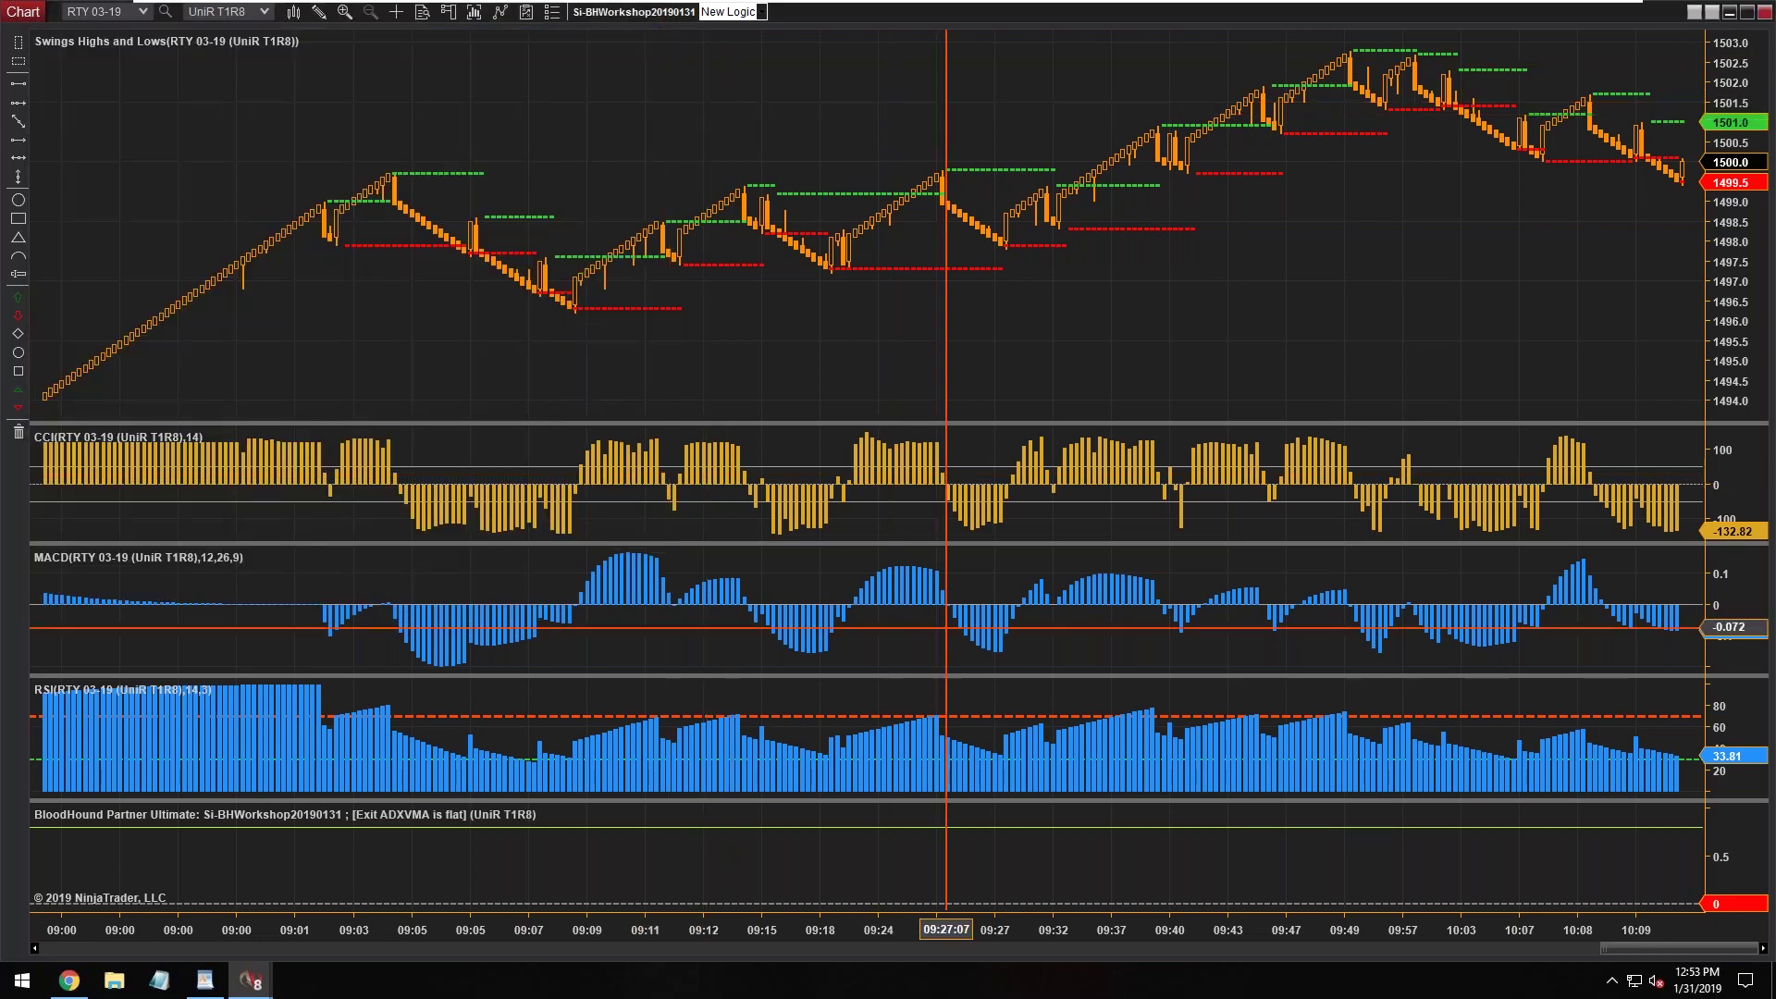
# Step: Add the LizardIndicators amaADXVMA(8) indicator to the chart with plot width 3
pyautogui.hotkey('ctrl', 'i')
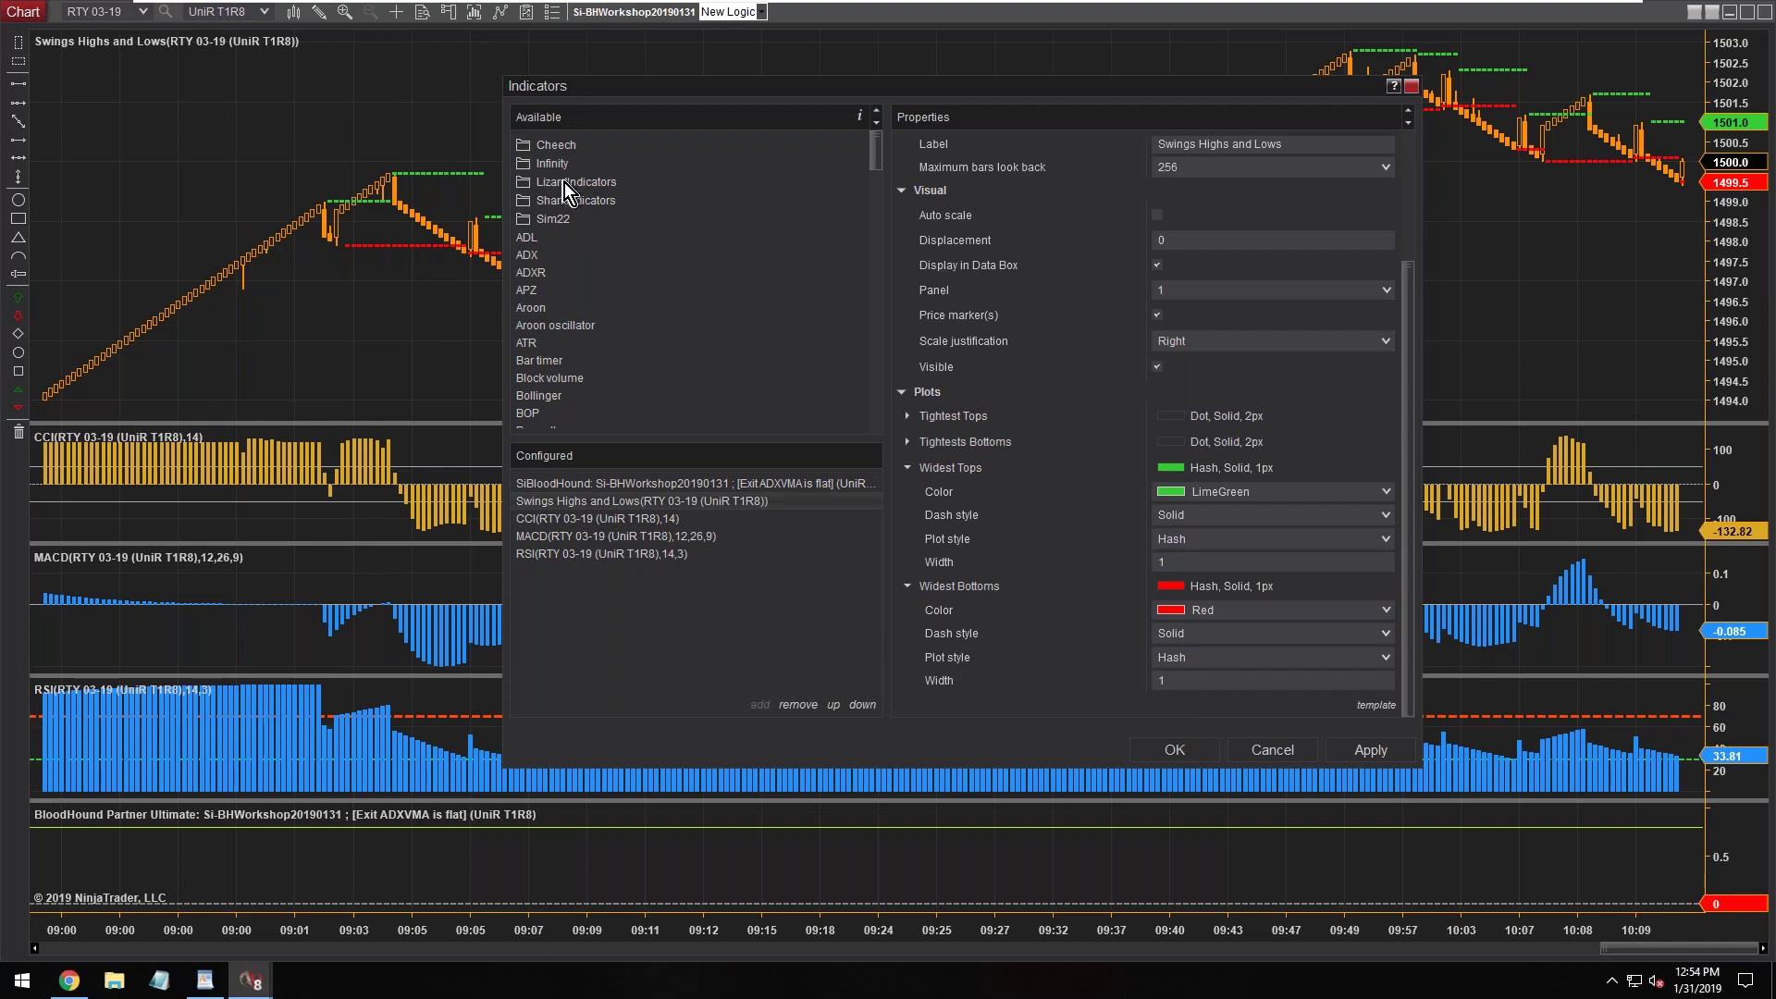
pyautogui.click(523, 185)
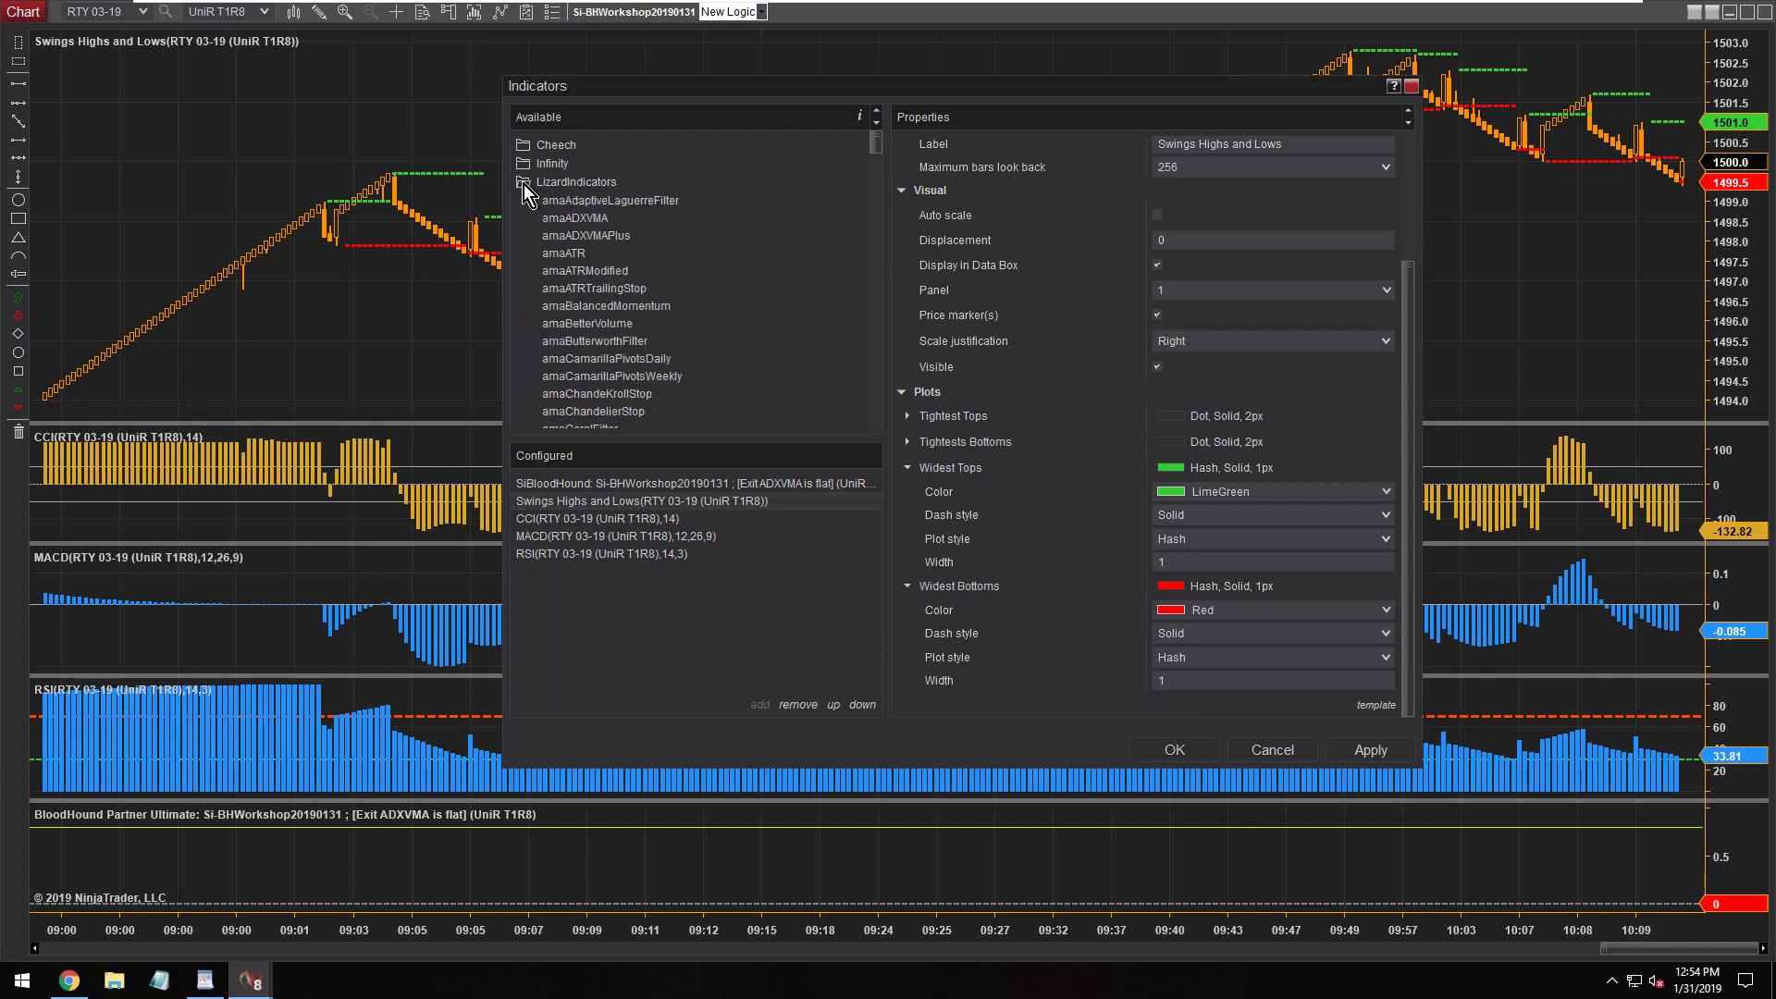
pyautogui.click(555, 220)
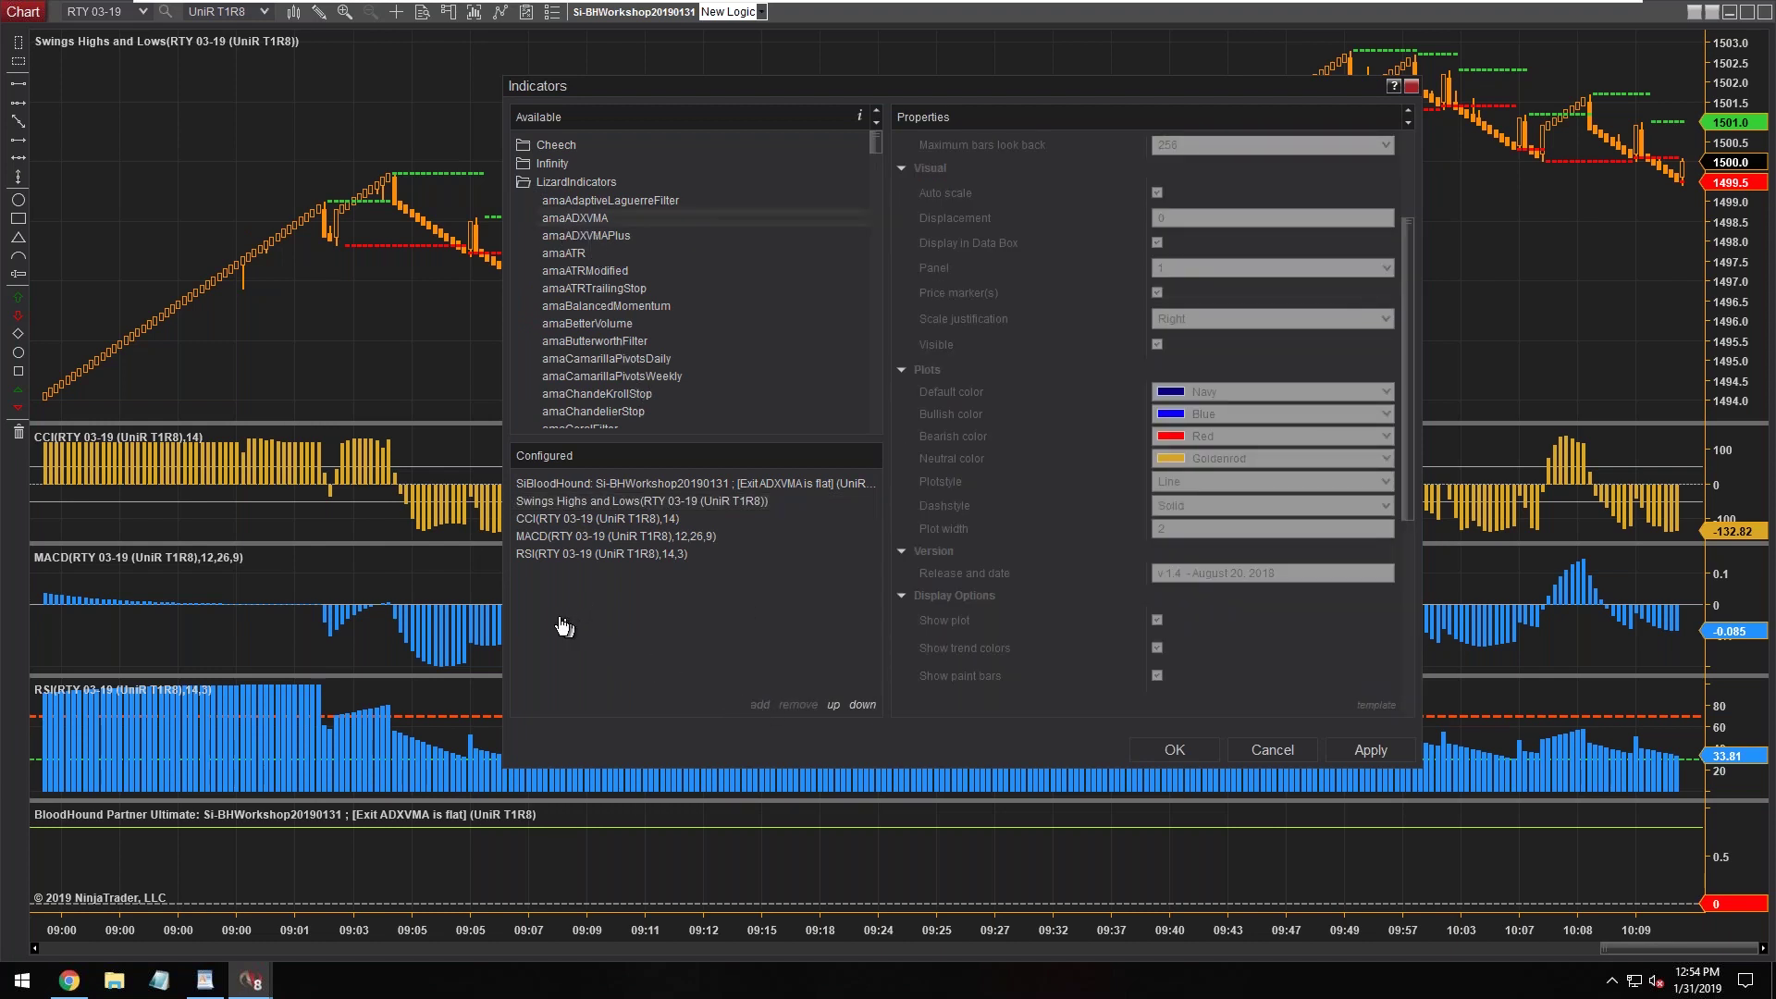
pyautogui.moveTo(554, 587); pyautogui.dragTo(553, 586)
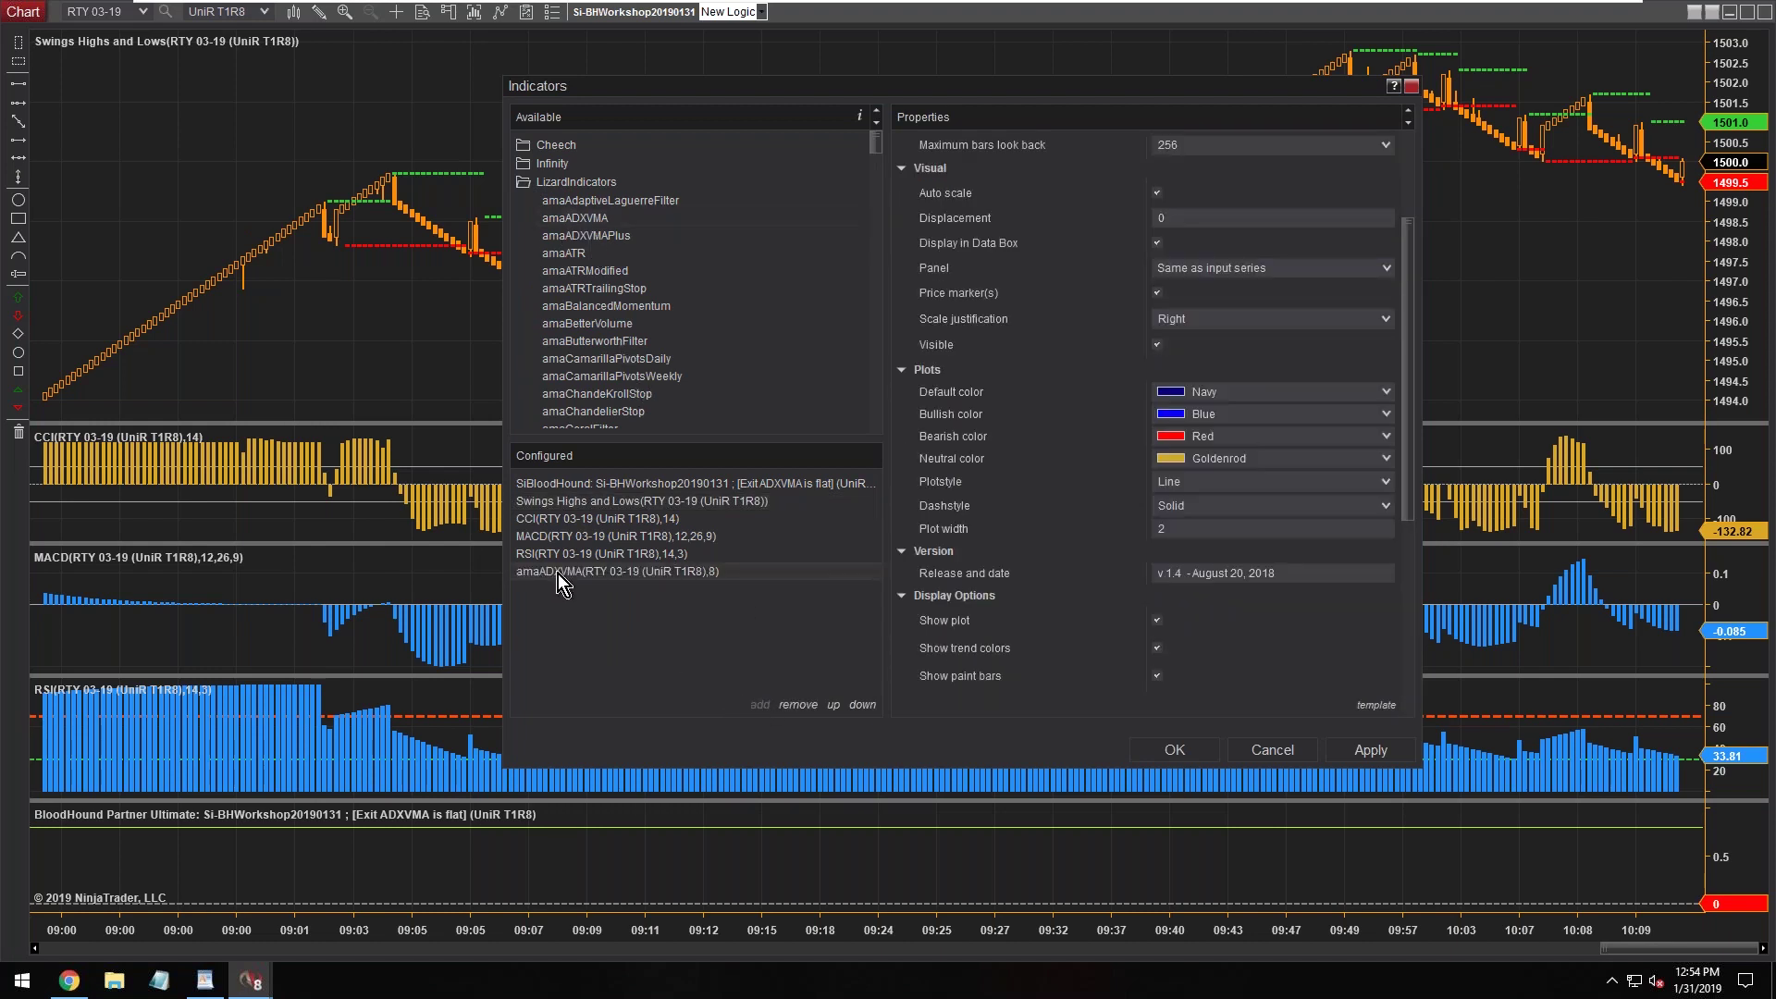
pyautogui.click(1181, 529)
pyautogui.click(1175, 753)
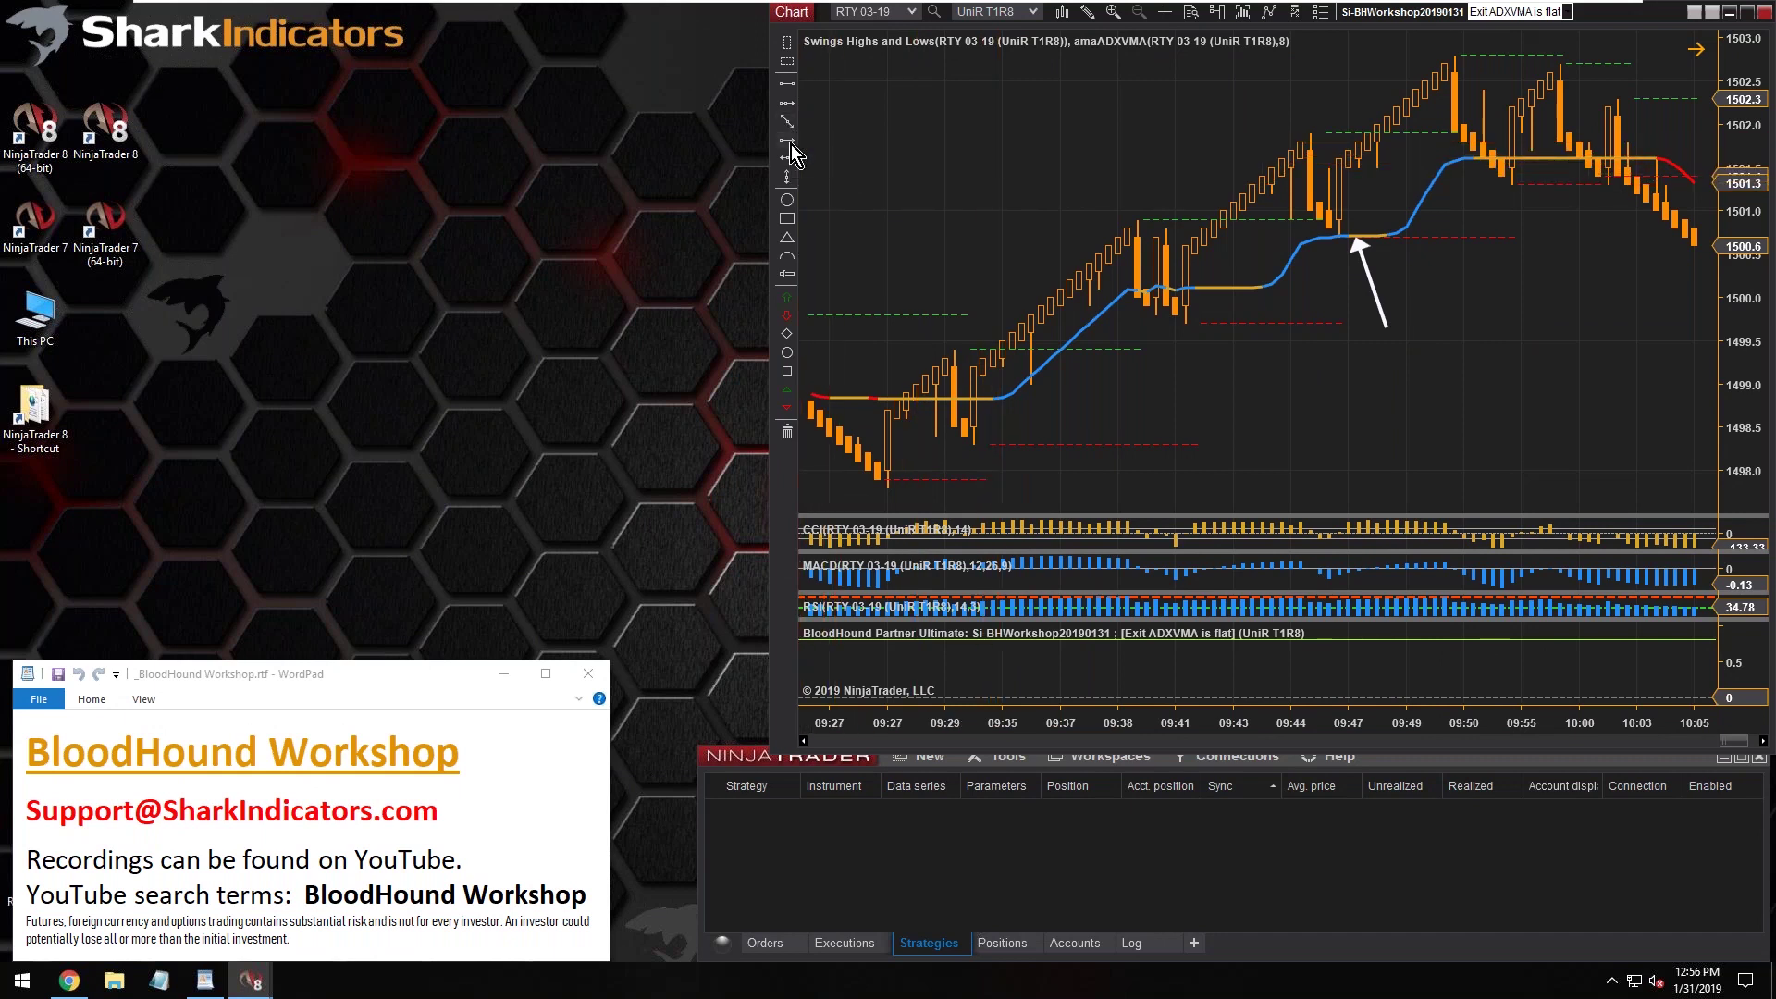
# Step: Draw arrows on the chart pointing at the flat stretches of the ADXVMA line
pyautogui.click(791, 144)
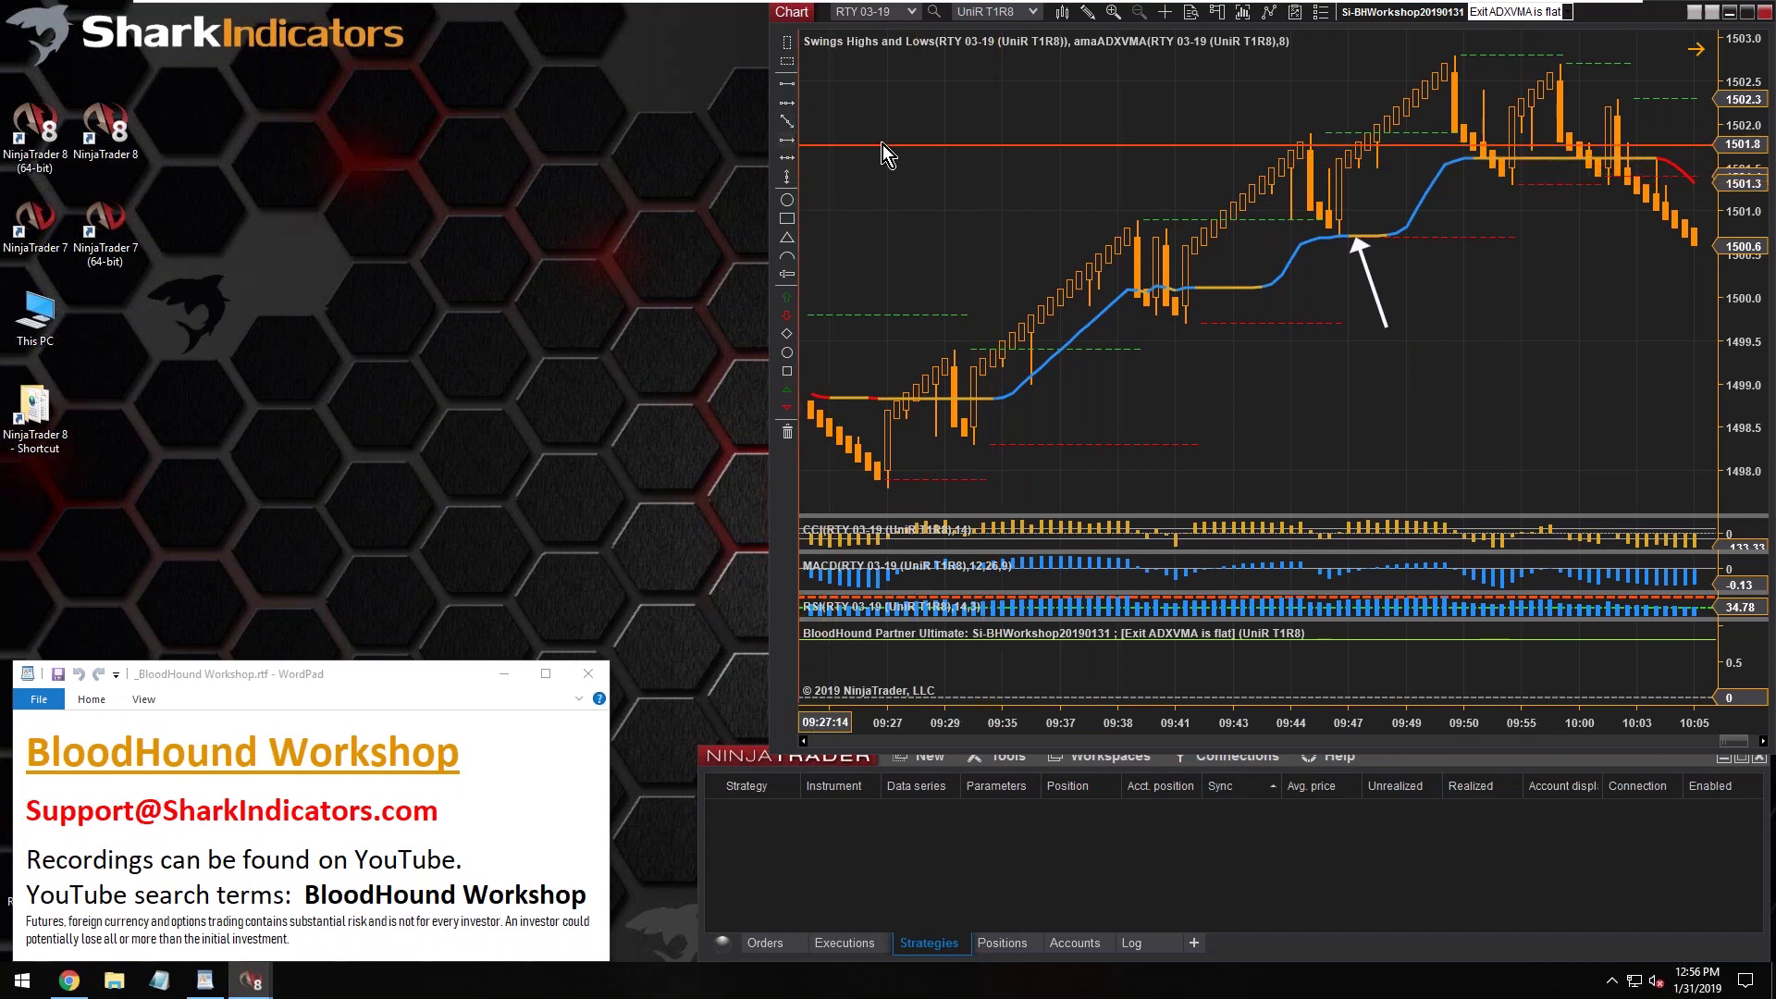
pyautogui.click(1267, 393)
pyautogui.click(1208, 296)
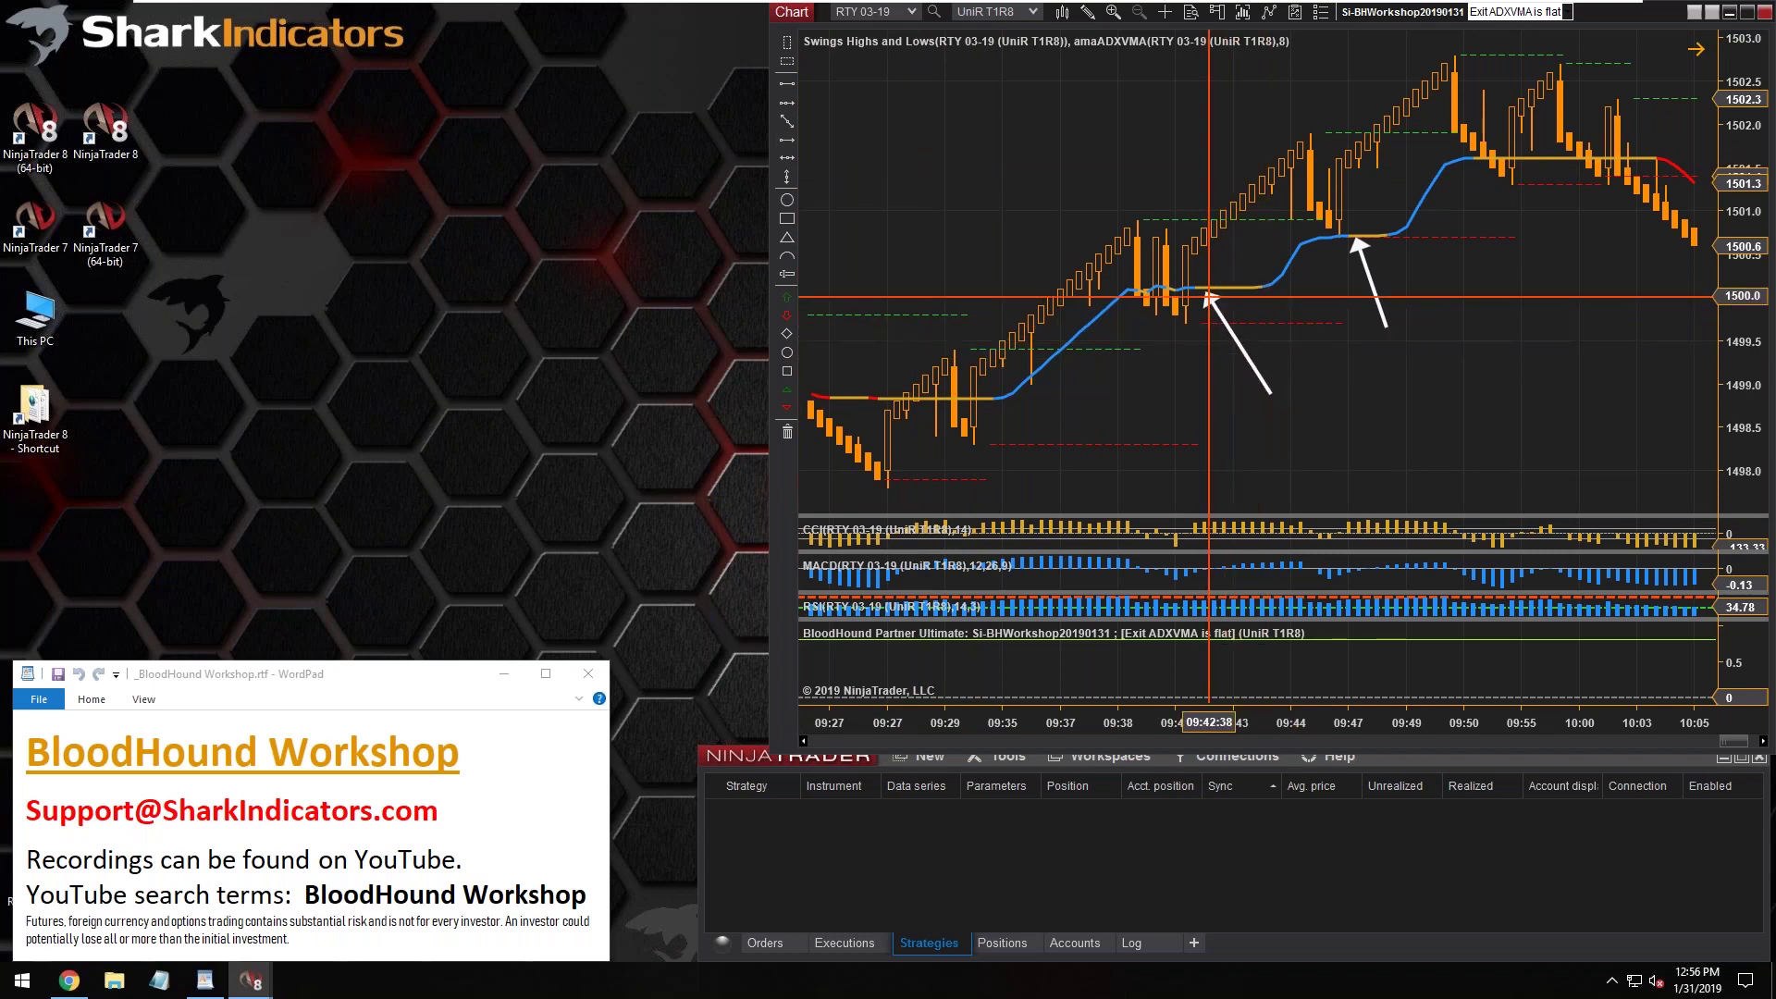
pyautogui.hscroll(5, 1208, 296)
pyautogui.hscroll(-10, 1344, 415)
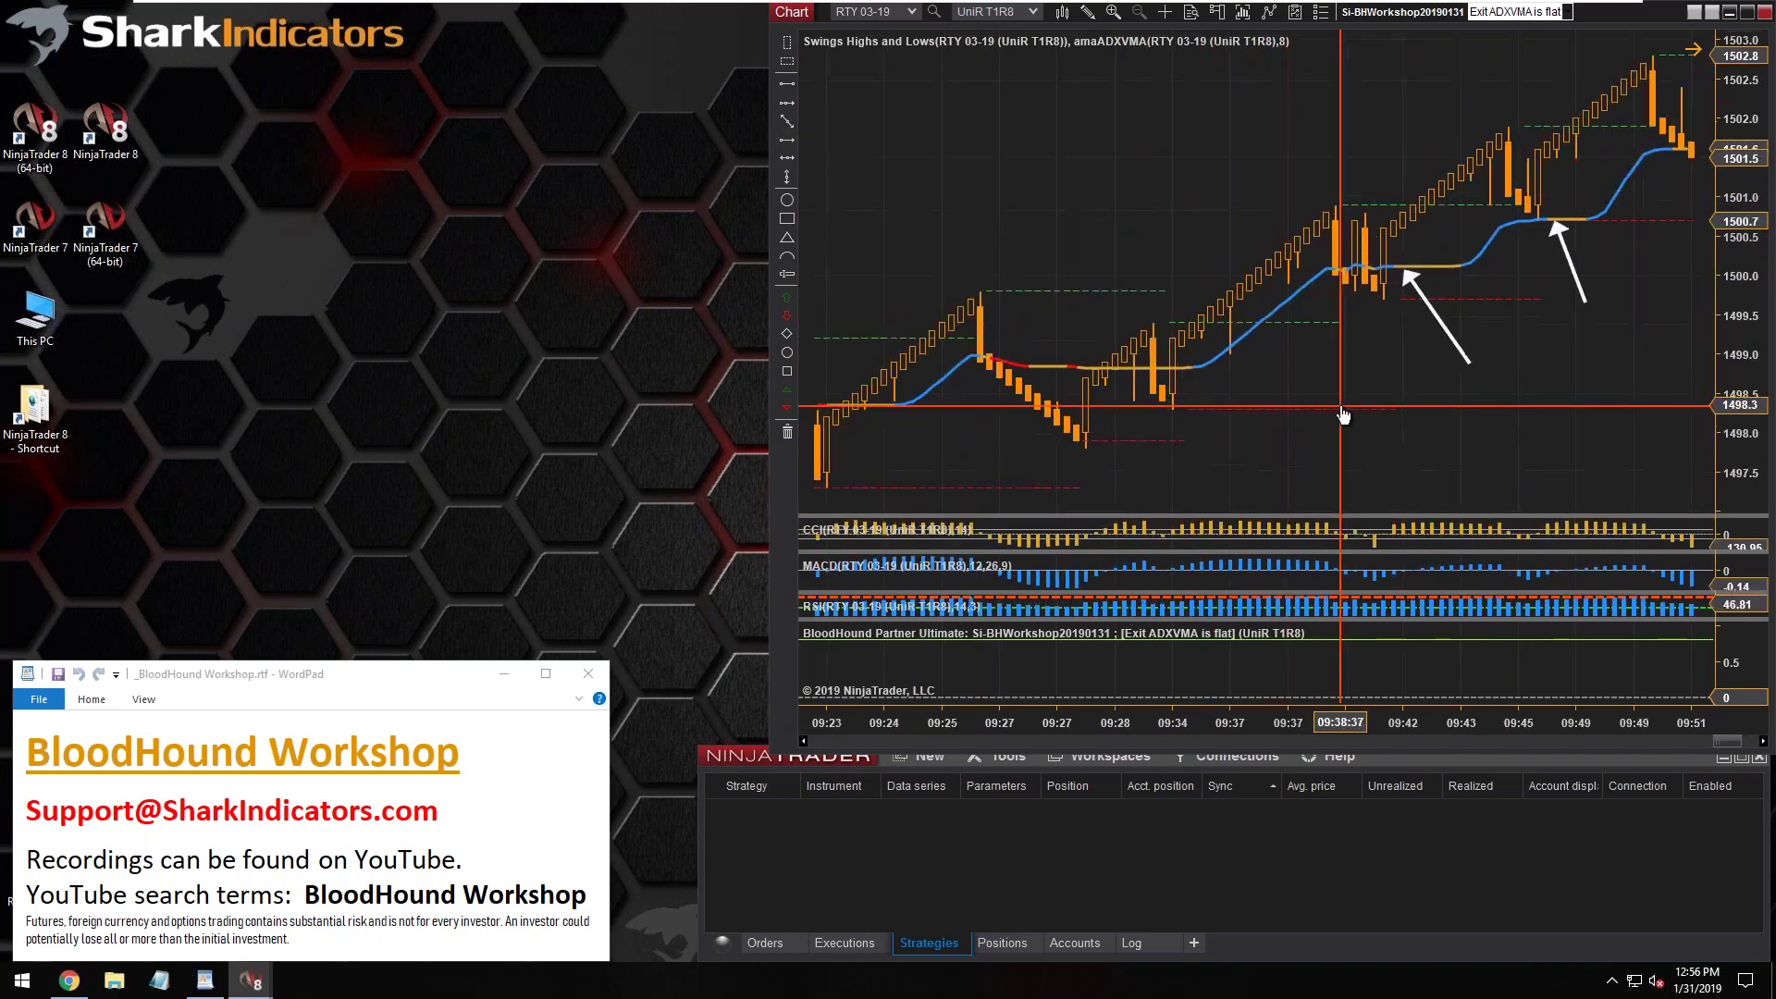
pyautogui.click(787, 140)
pyautogui.click(1062, 256)
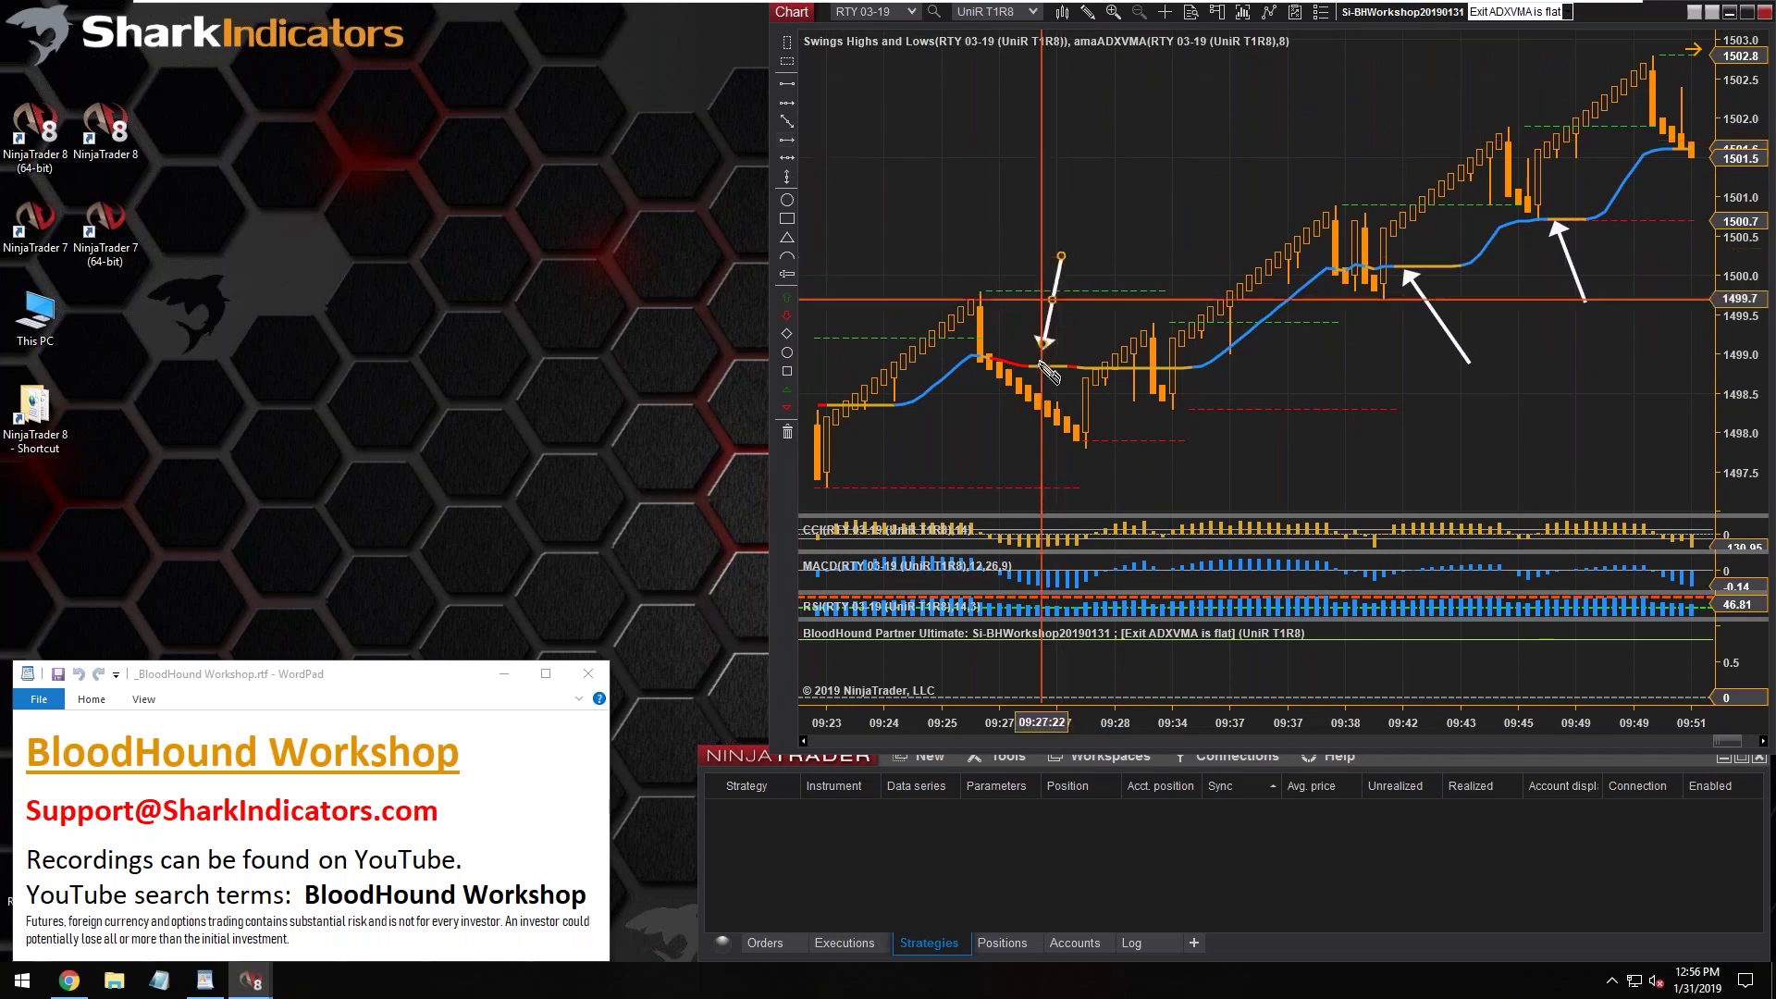
pyautogui.click(1036, 363)
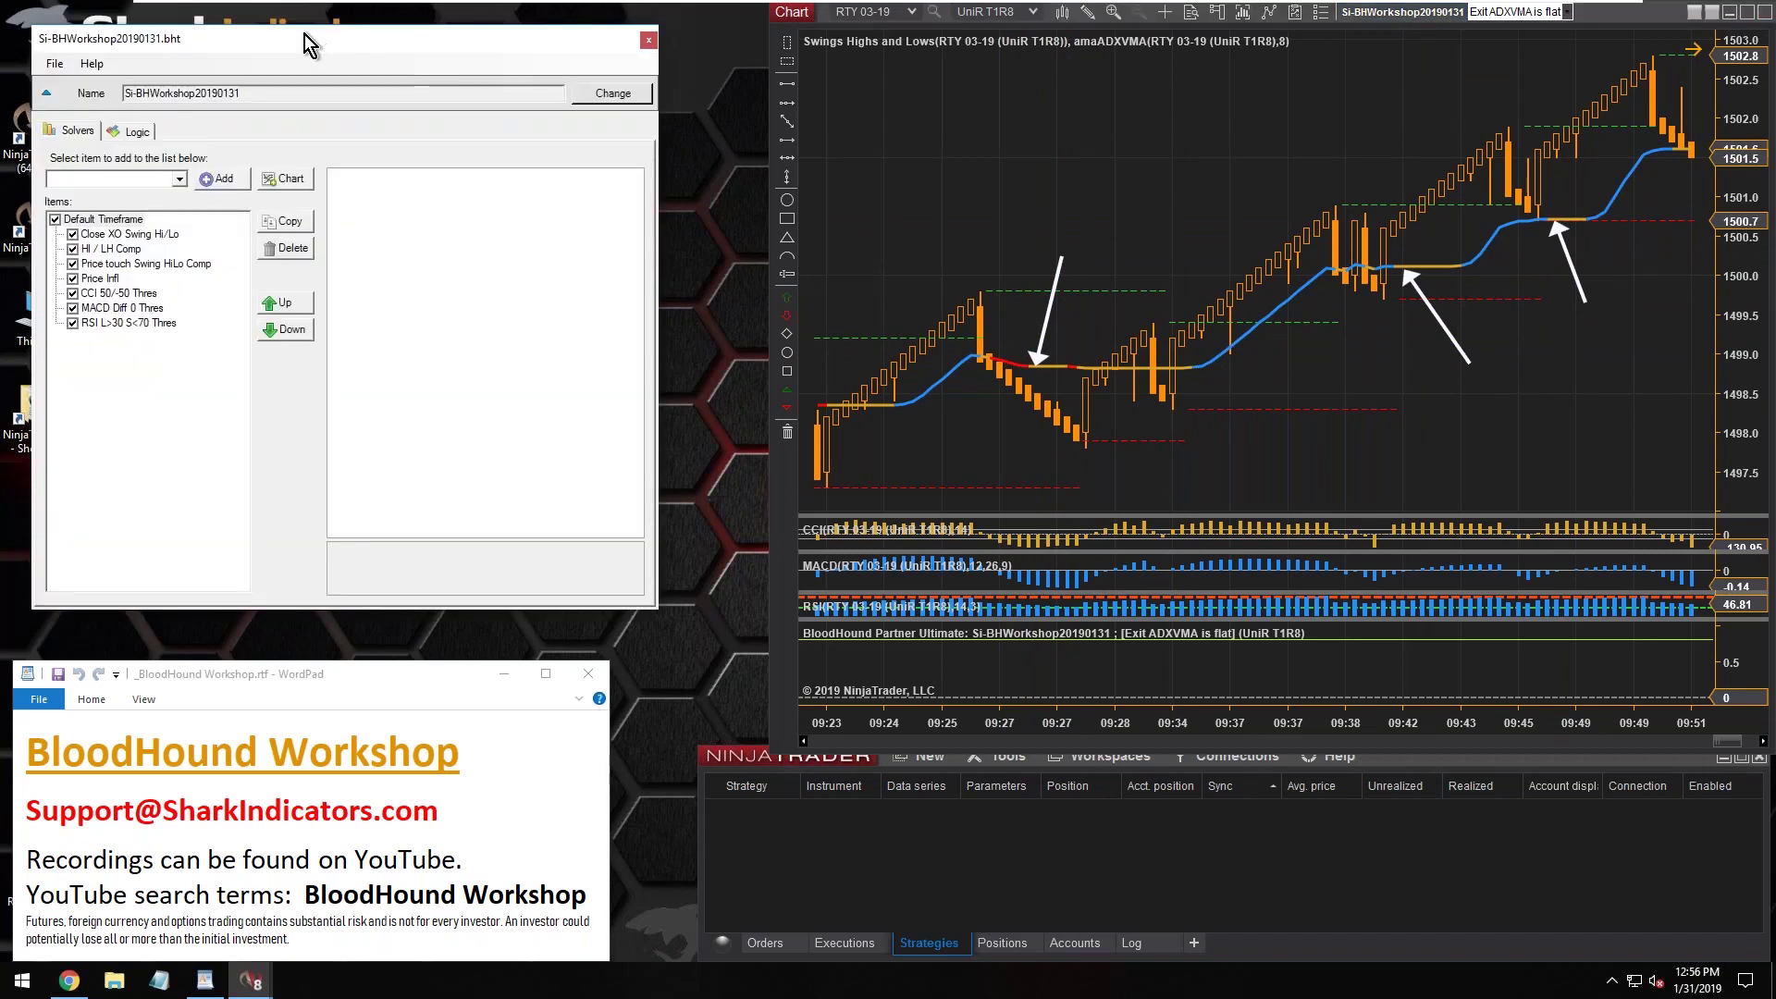
# Step: Move and enlarge the template editor on the logic graph, nudging the Result node
pyautogui.moveTo(304, 35); pyautogui.dragTo(284, 25)
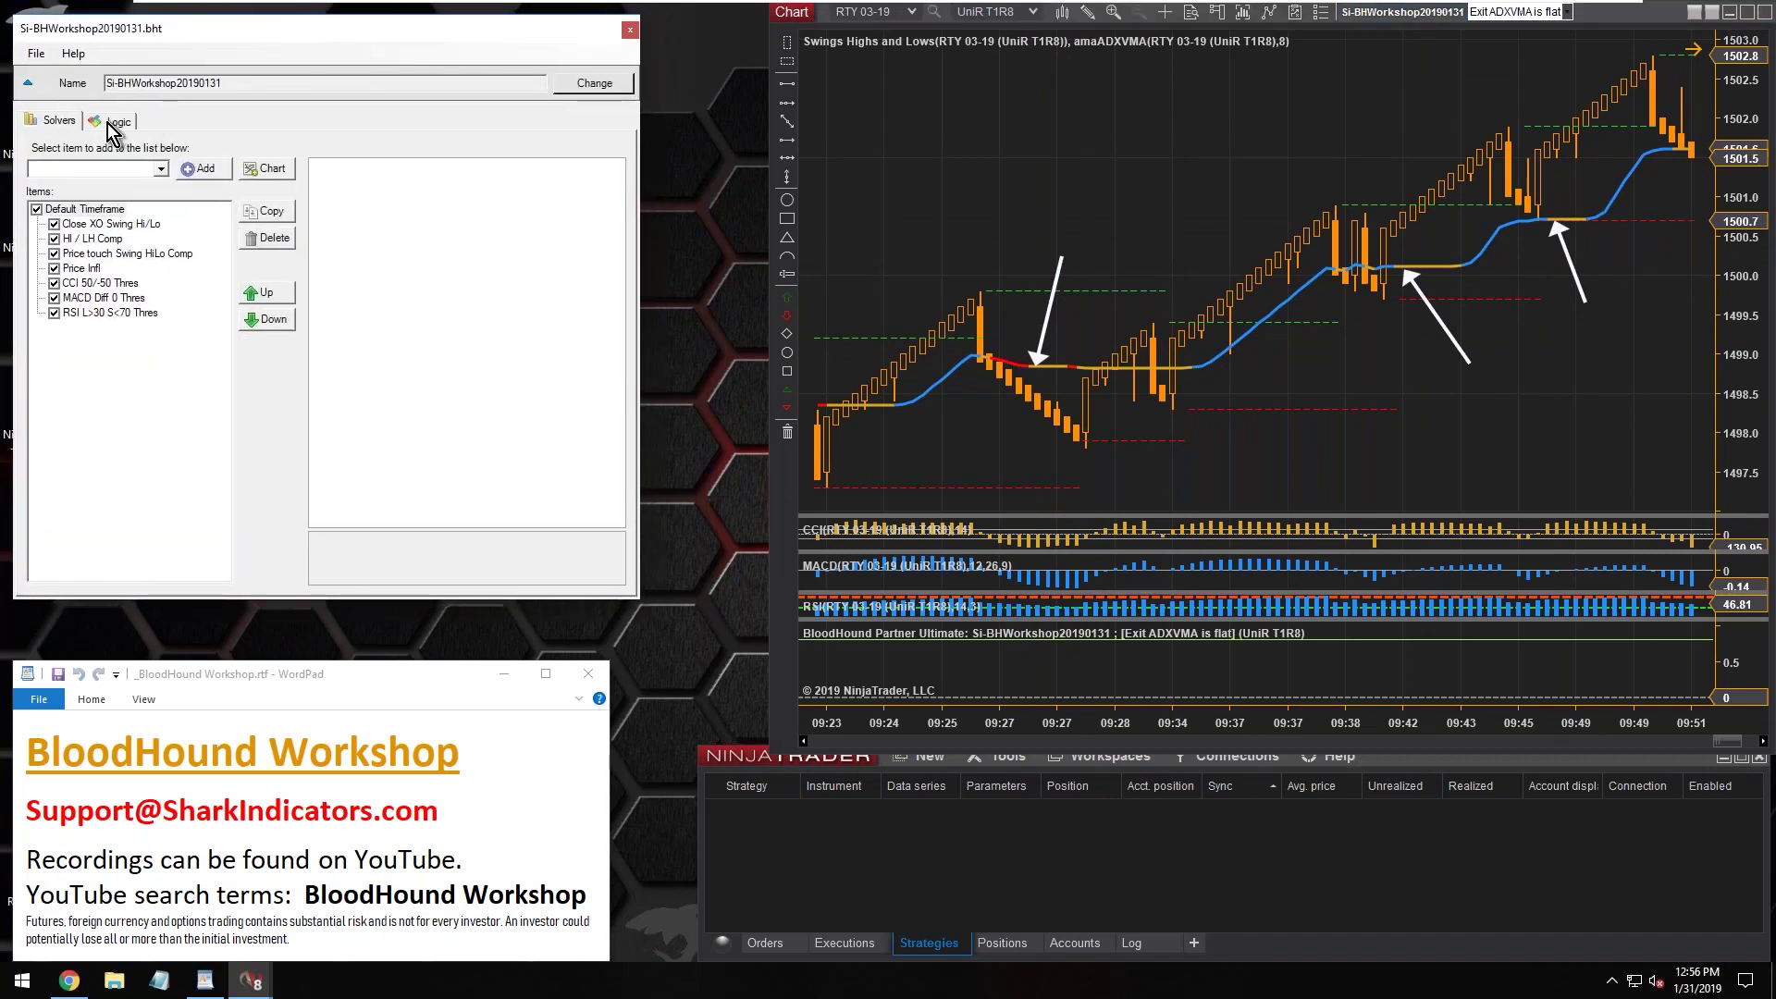
pyautogui.click(110, 123)
pyautogui.moveTo(637, 597); pyautogui.dragTo(867, 760)
pyautogui.click(433, 473)
pyautogui.moveTo(433, 473); pyautogui.dragTo(447, 468)
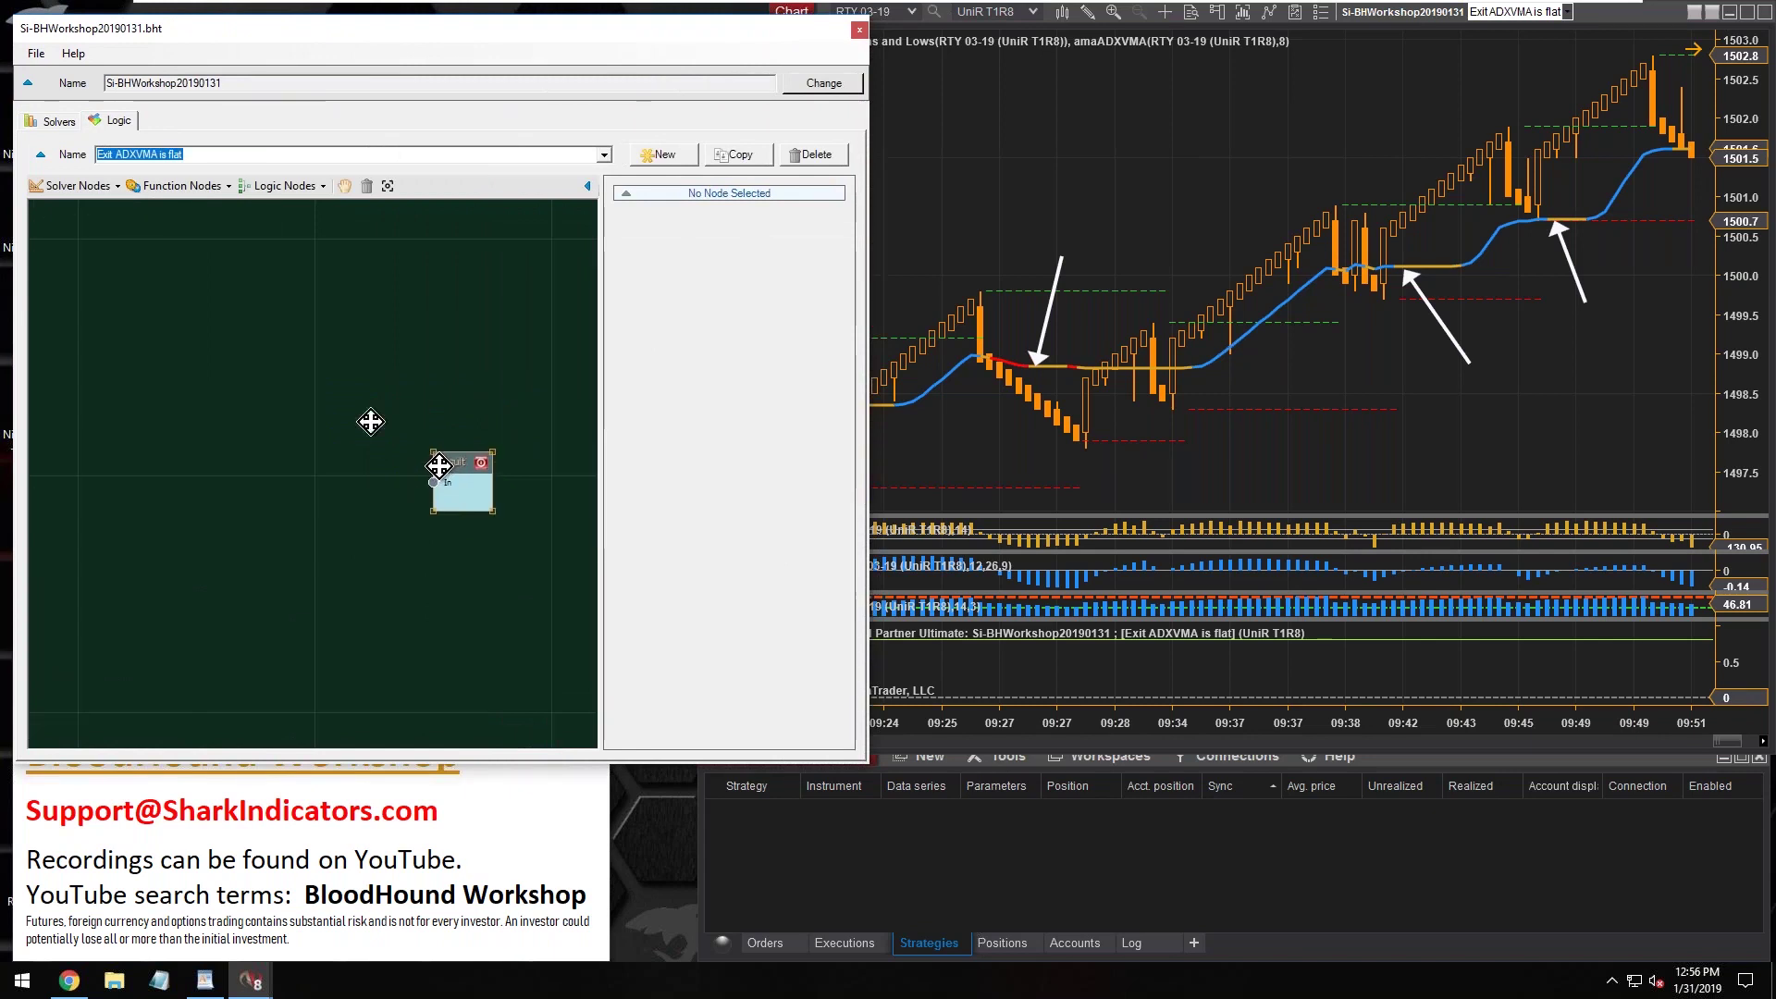
# Step: Add an Indicator Threshold solver left of Result and wire its Output to Result's In
pyautogui.click(81, 186)
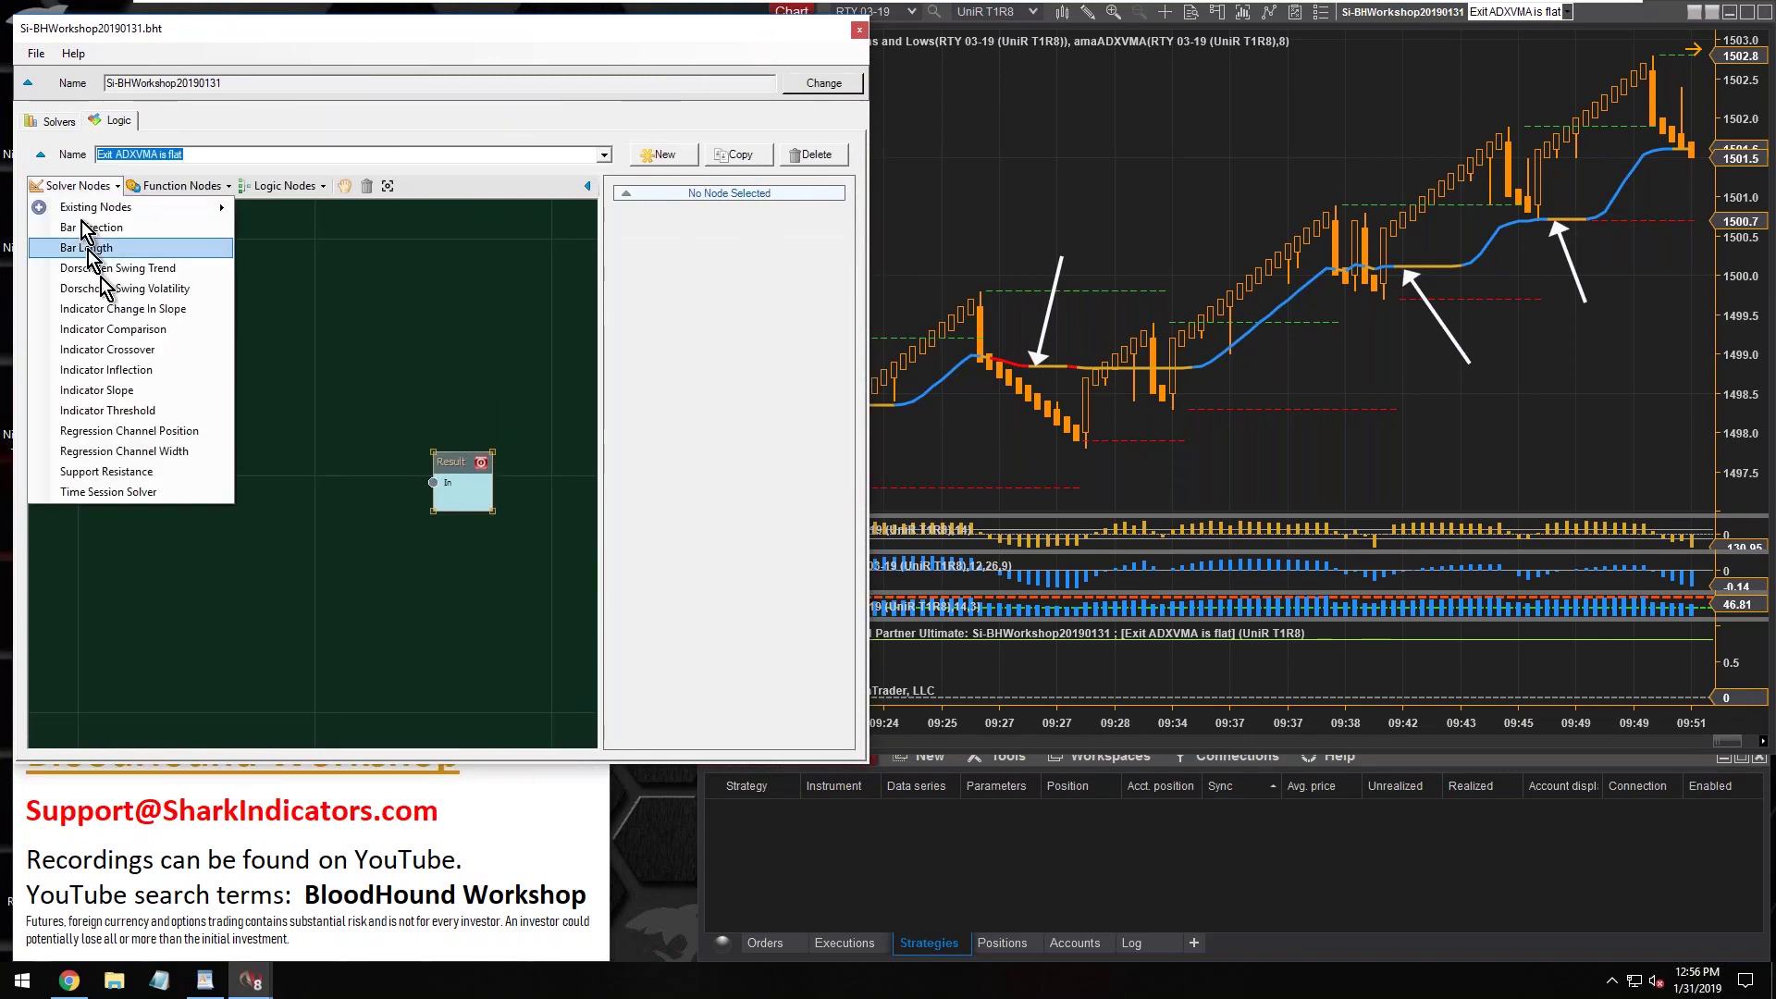
pyautogui.click(122, 415)
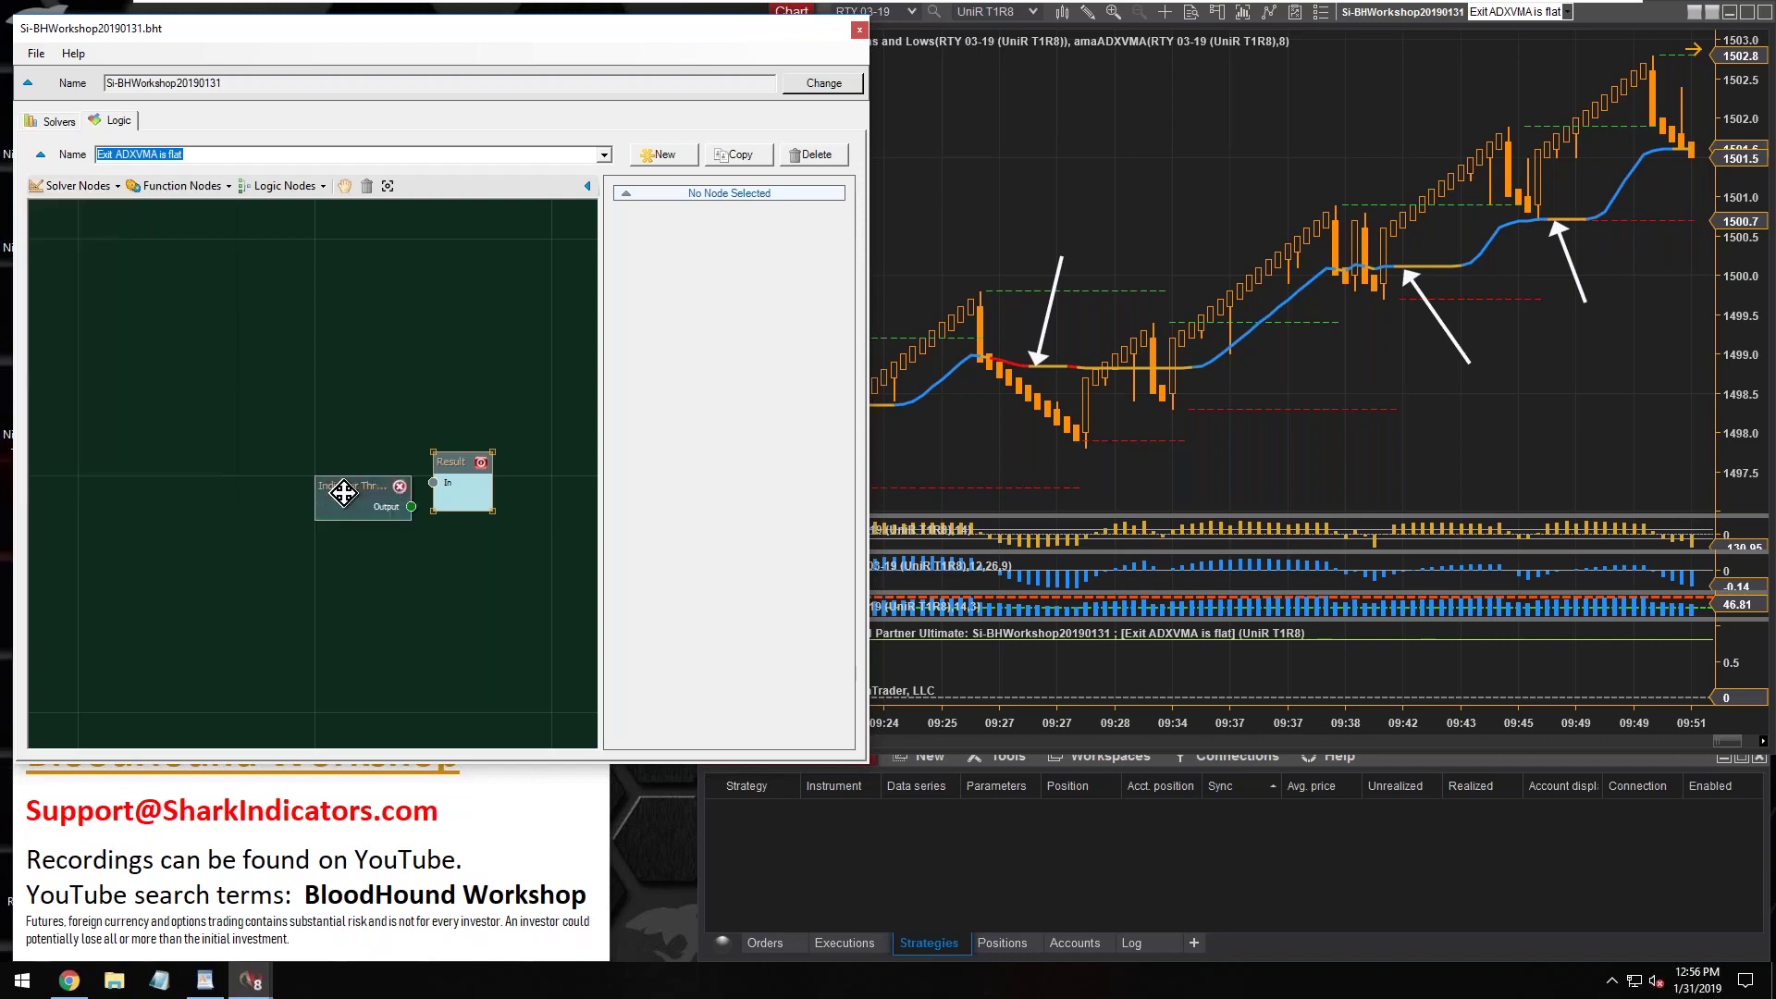
pyautogui.moveTo(345, 496); pyautogui.dragTo(212, 470)
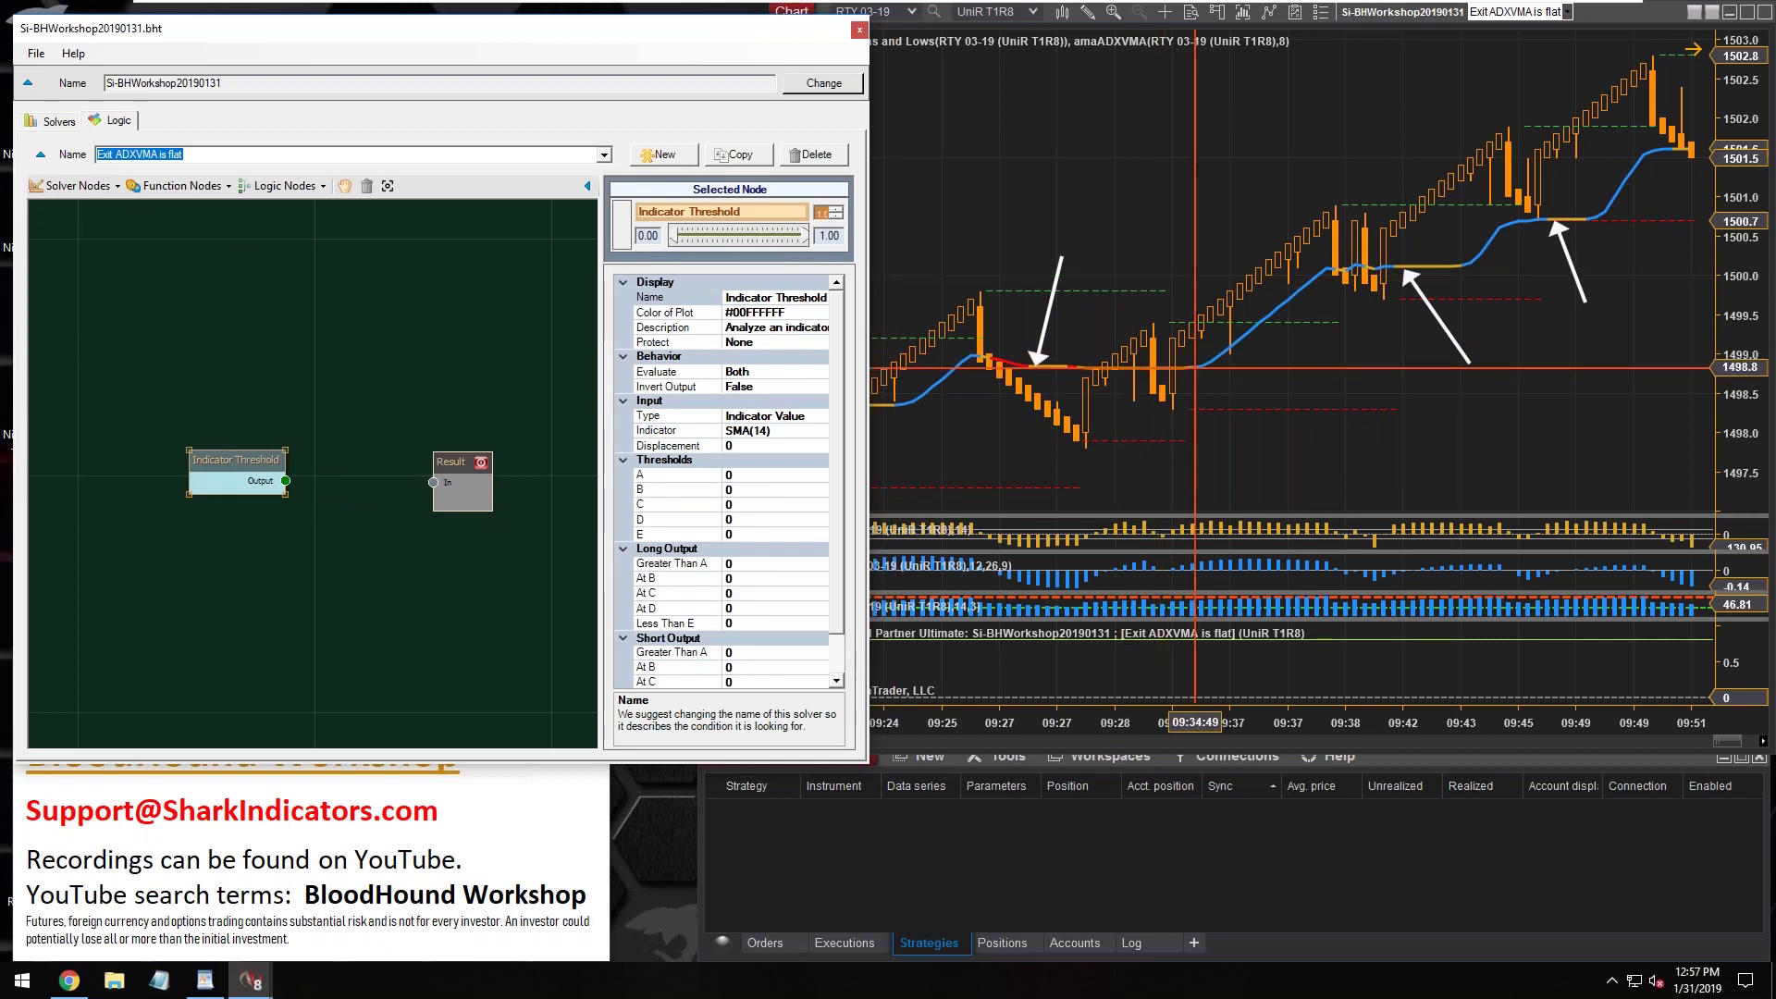
pyautogui.click(1198, 368)
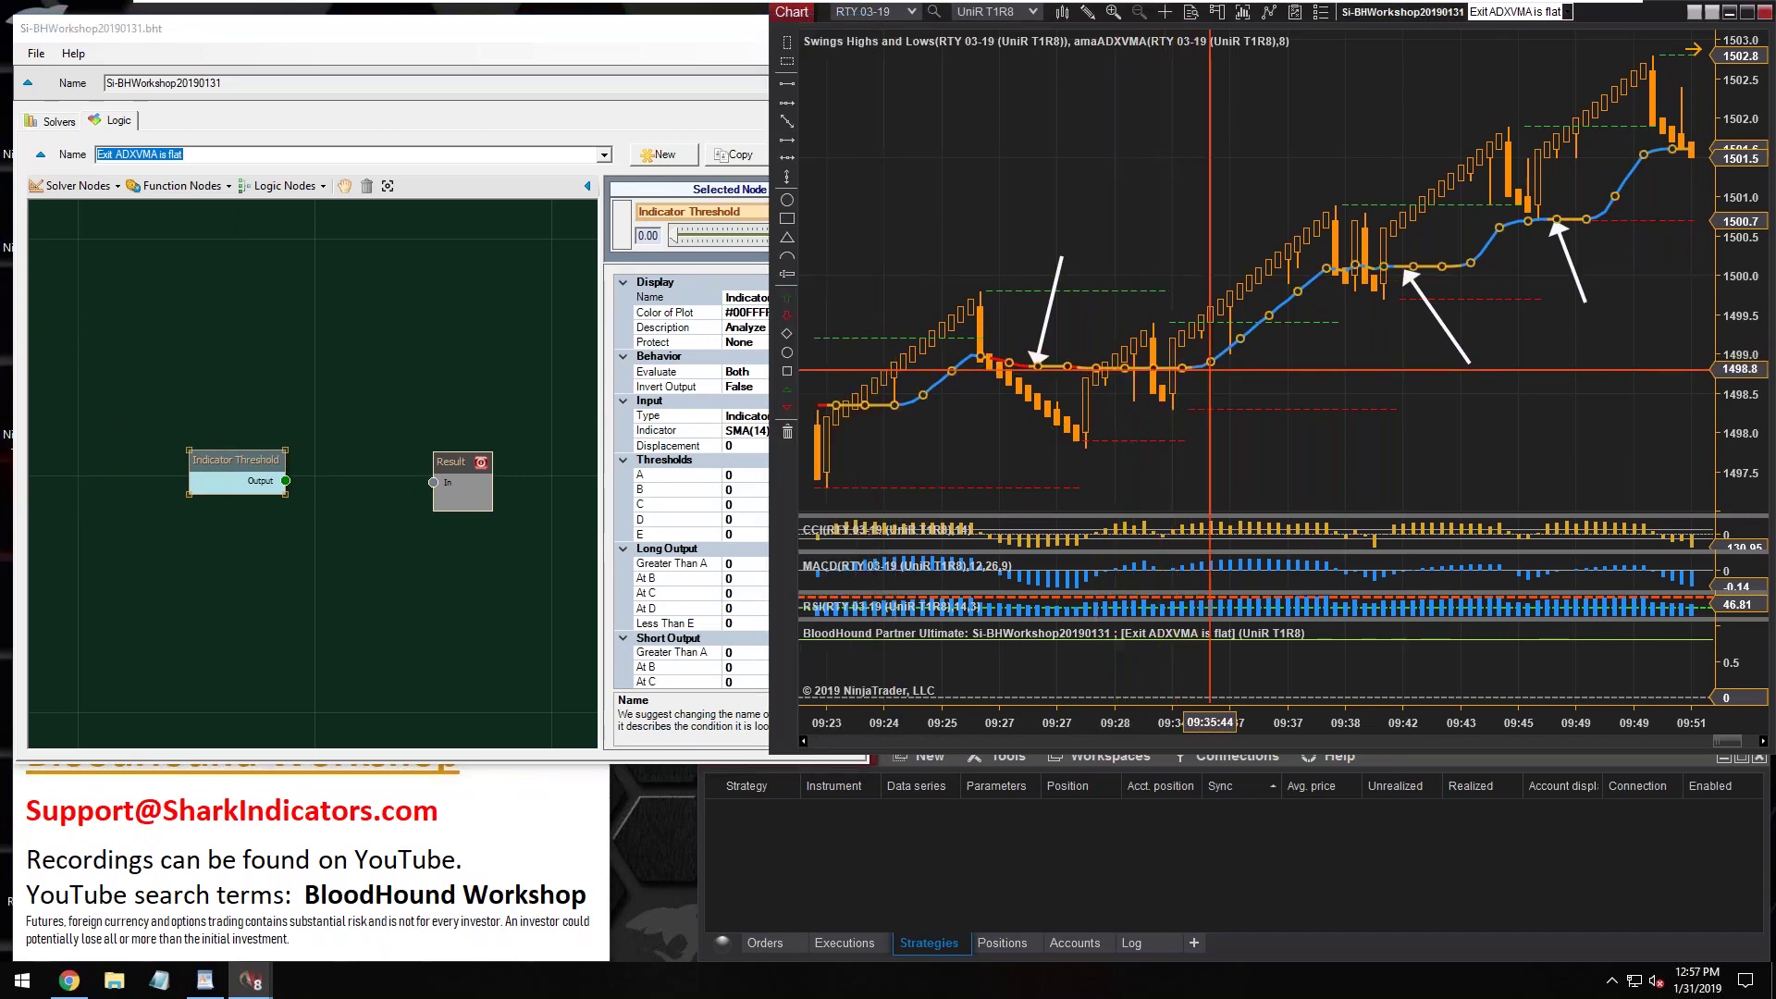
pyautogui.click(220, 465)
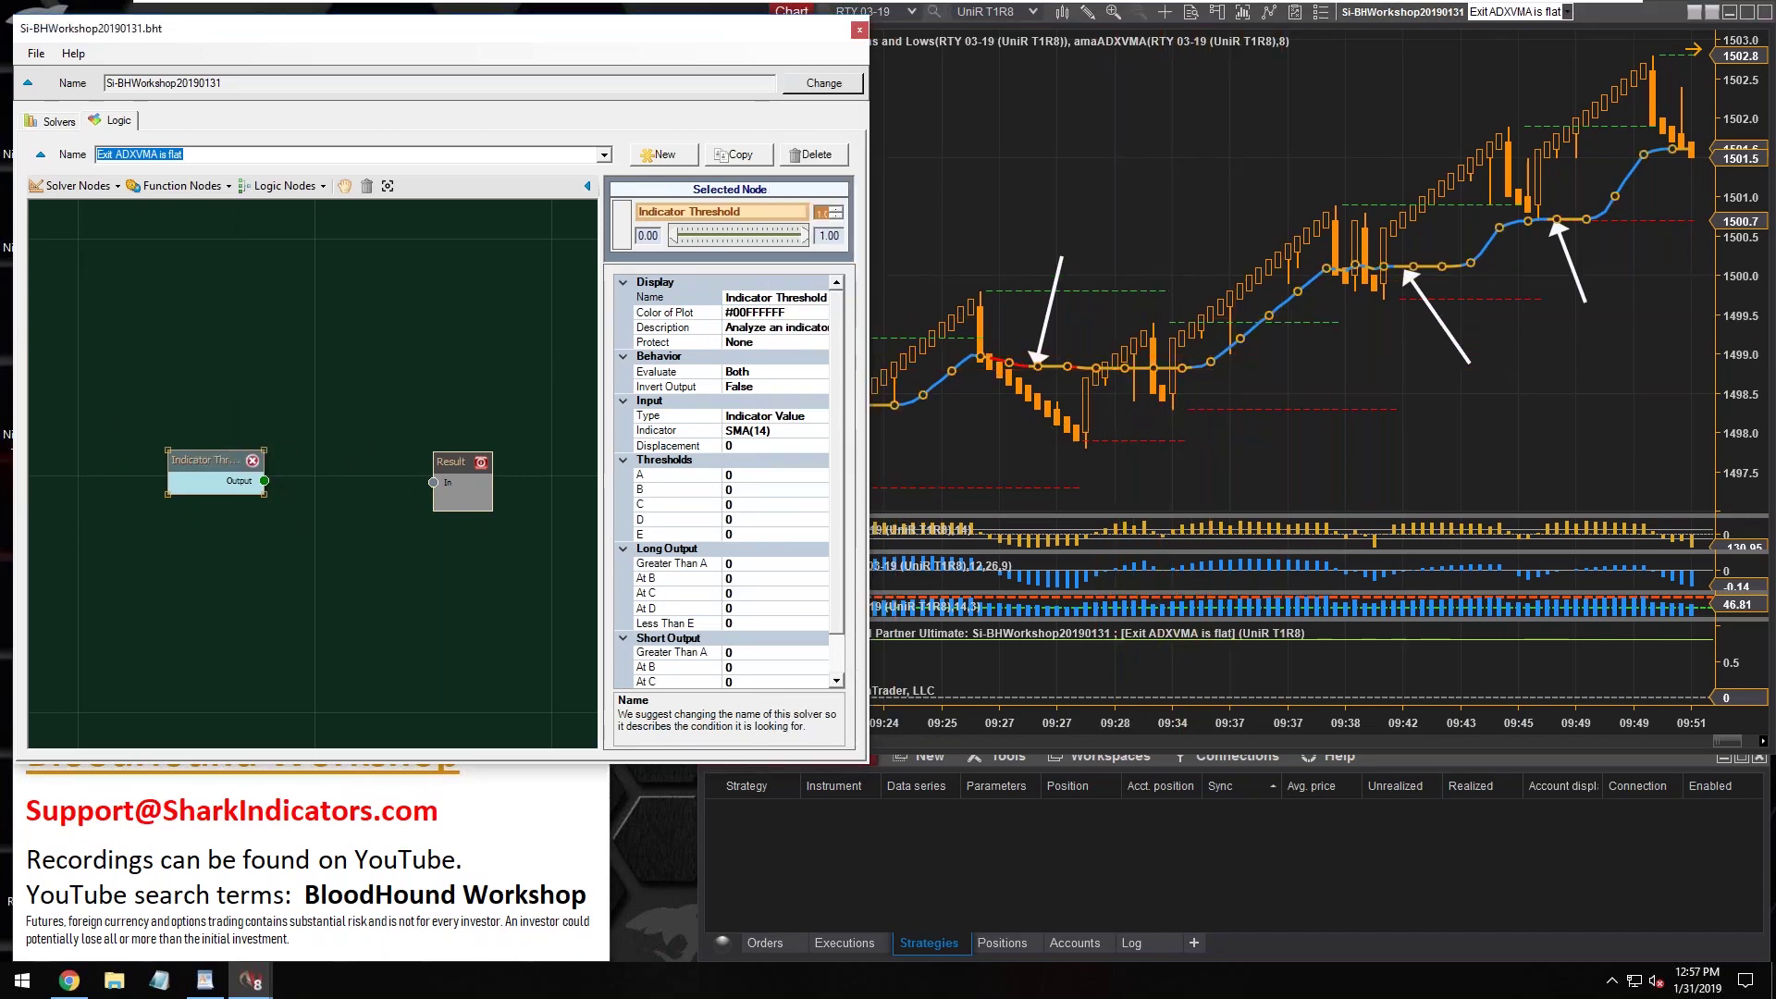
pyautogui.moveTo(286, 481); pyautogui.dragTo(432, 482)
pyautogui.moveTo(241, 465); pyautogui.dragTo(194, 460)
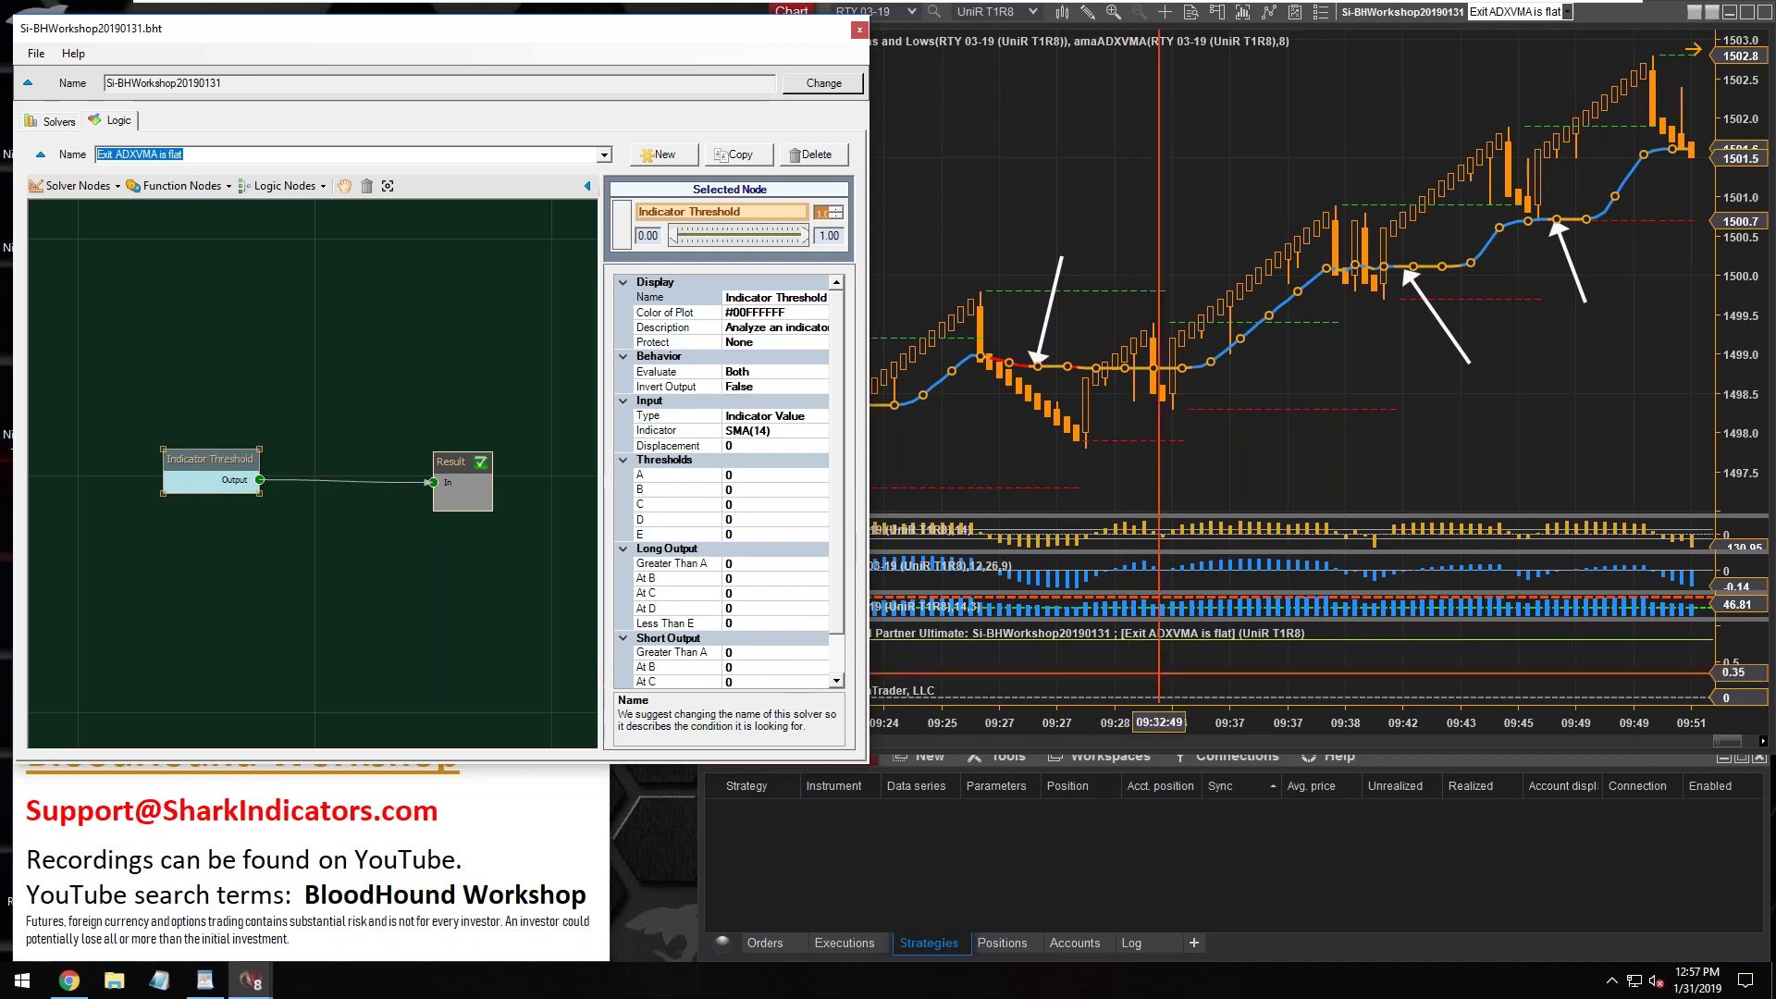
pyautogui.click(1272, 666)
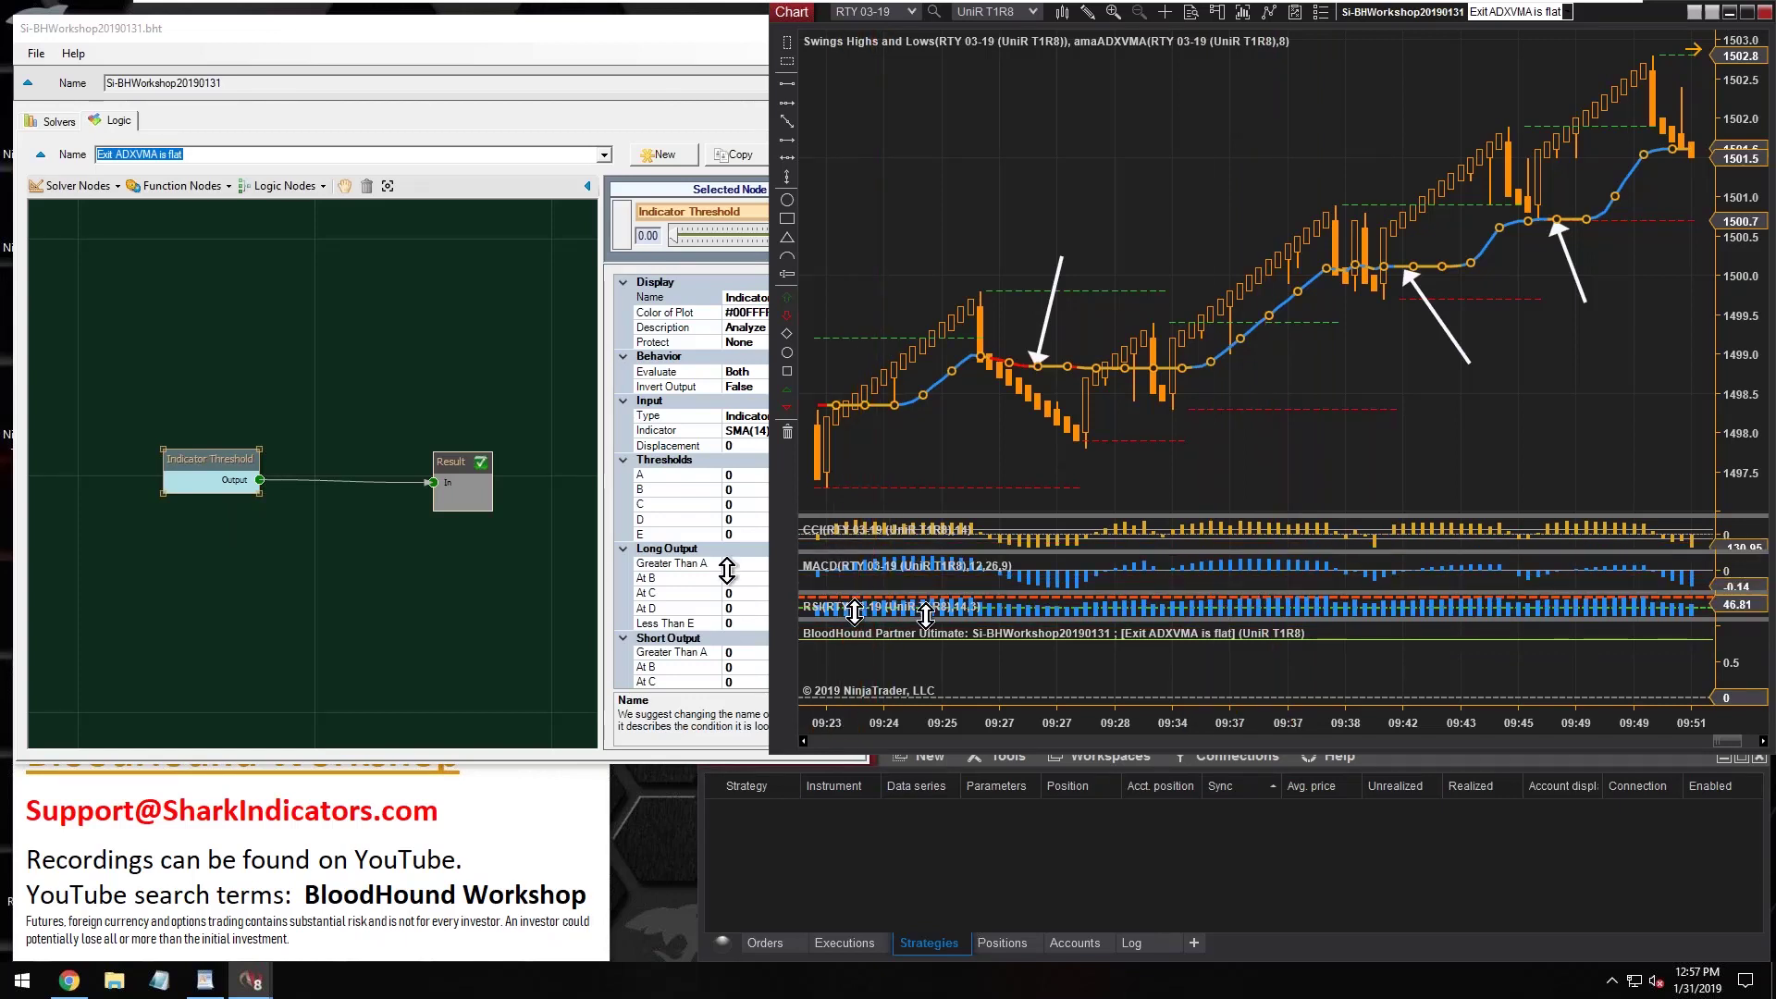
# Step: Rename the threshold solver node to 'ADXVMA Flat Threshold'
pyautogui.click(190, 459)
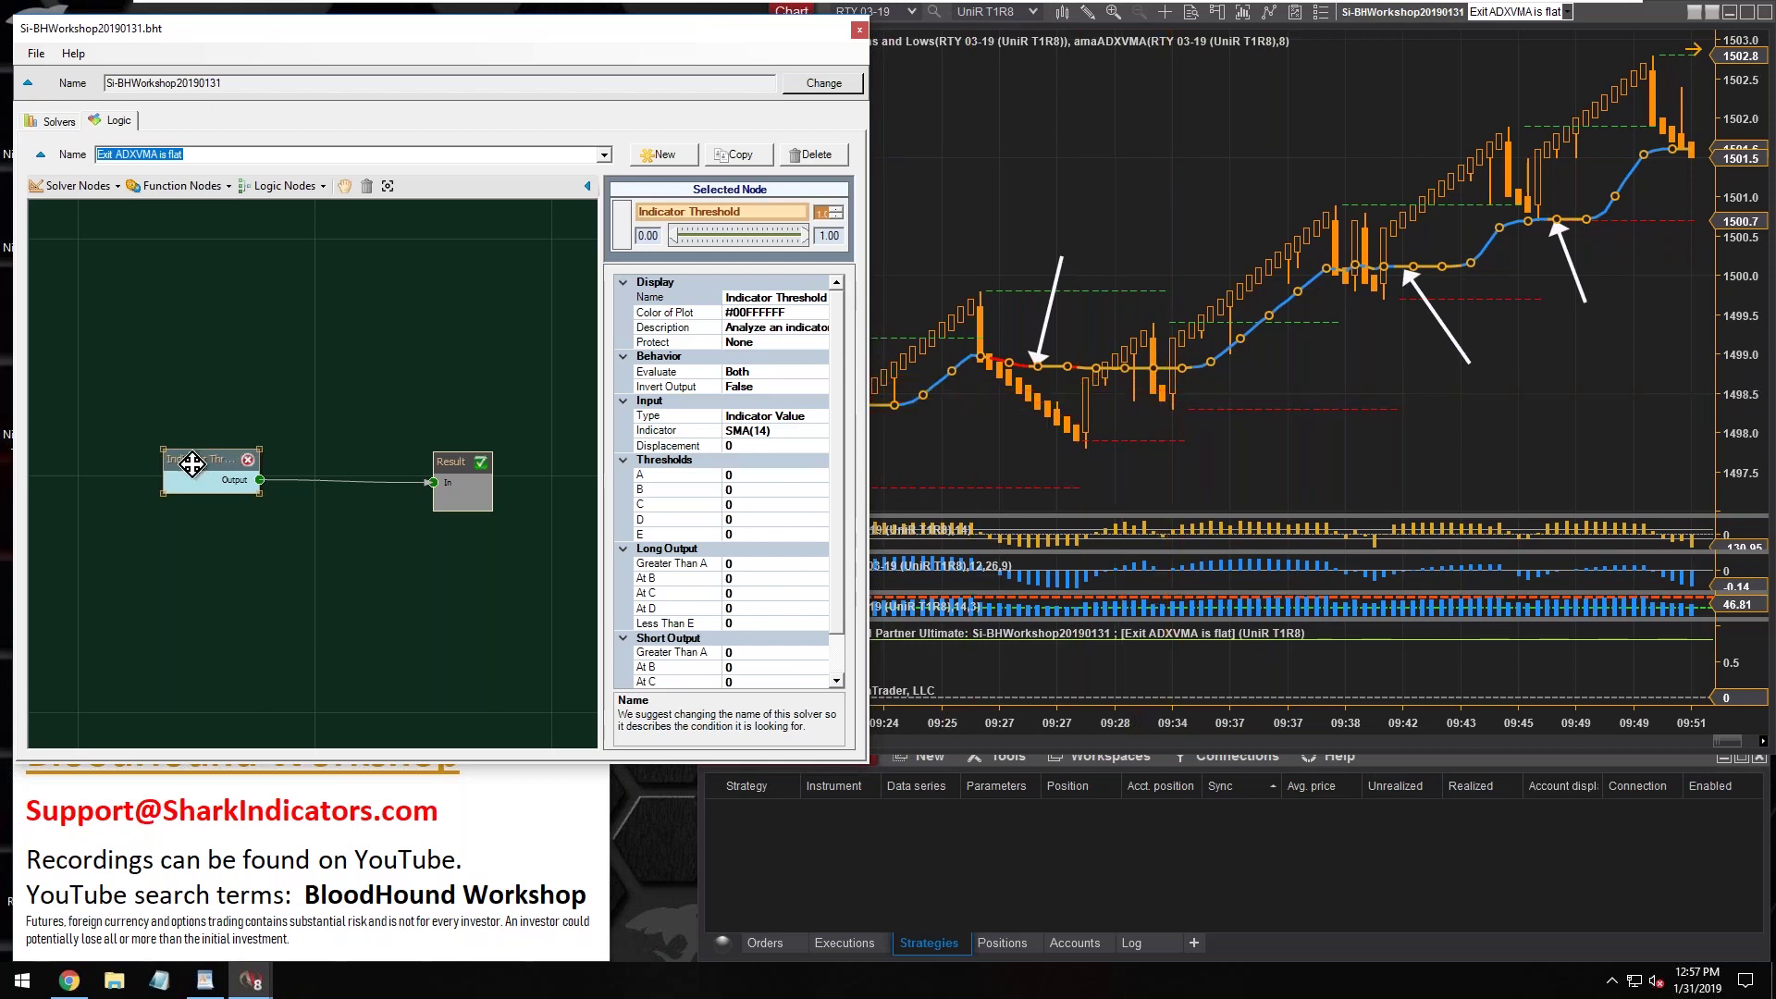
pyautogui.click(659, 299)
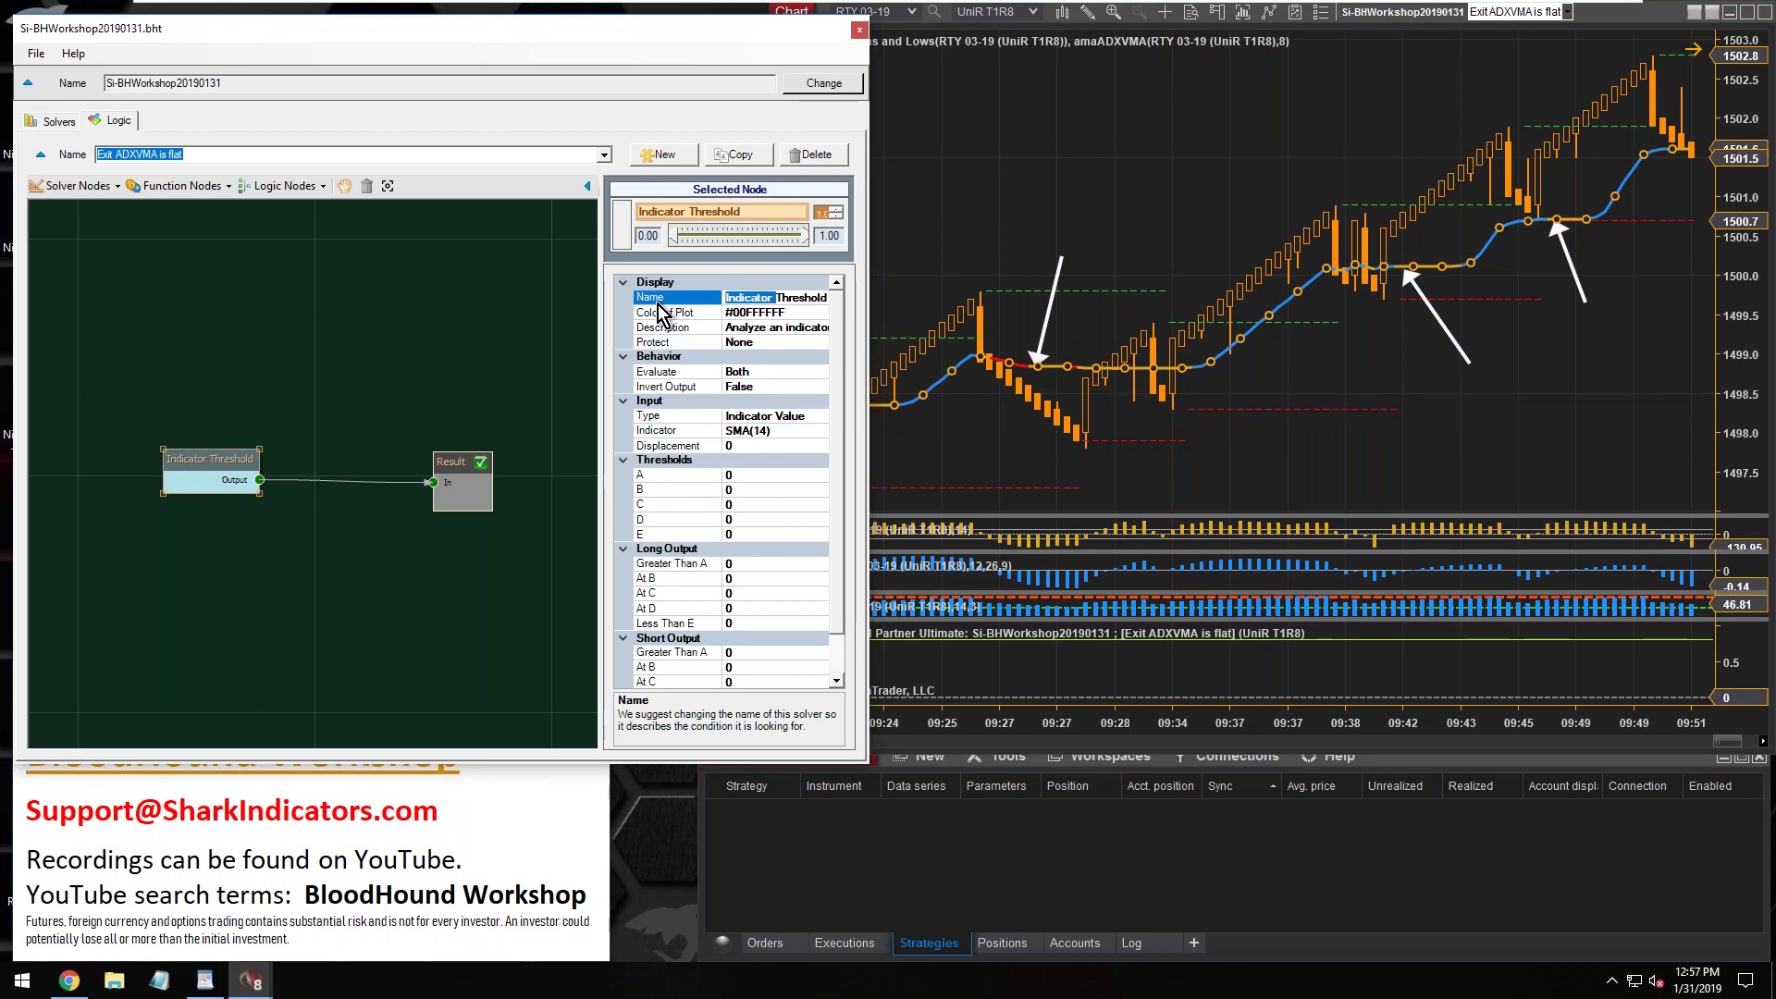
pyautogui.write('ADXVMA Flat Thres')
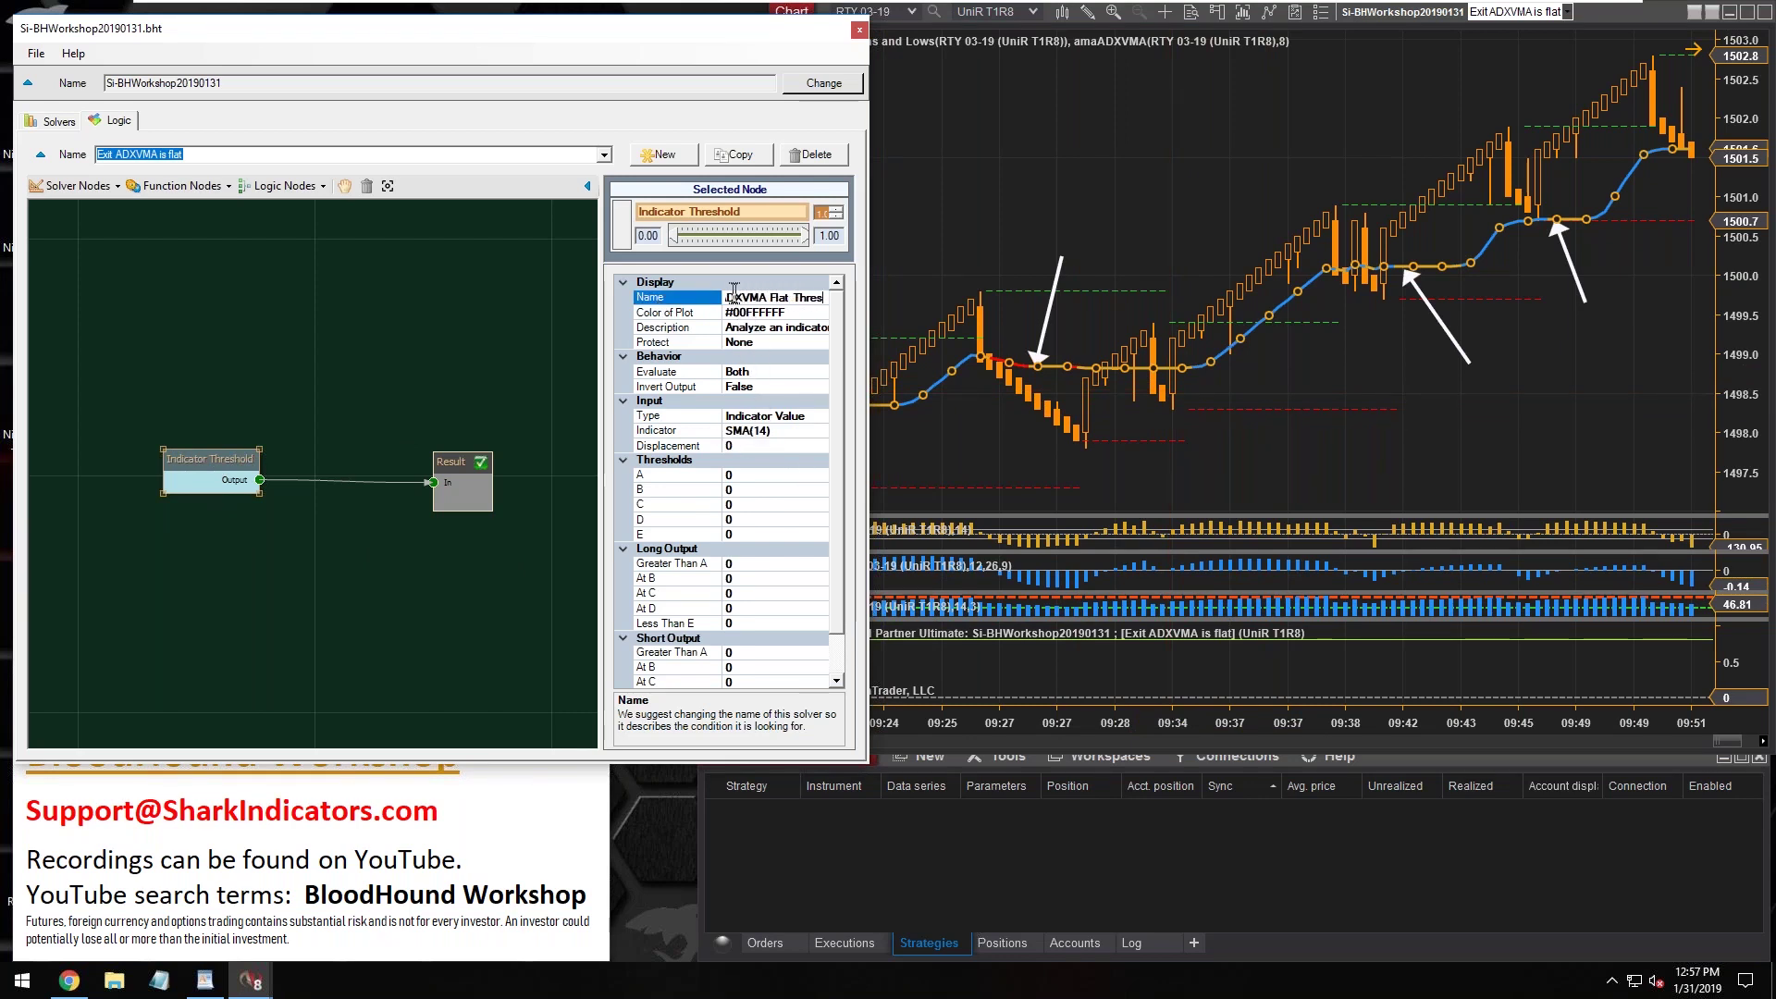
pyautogui.press('Return')
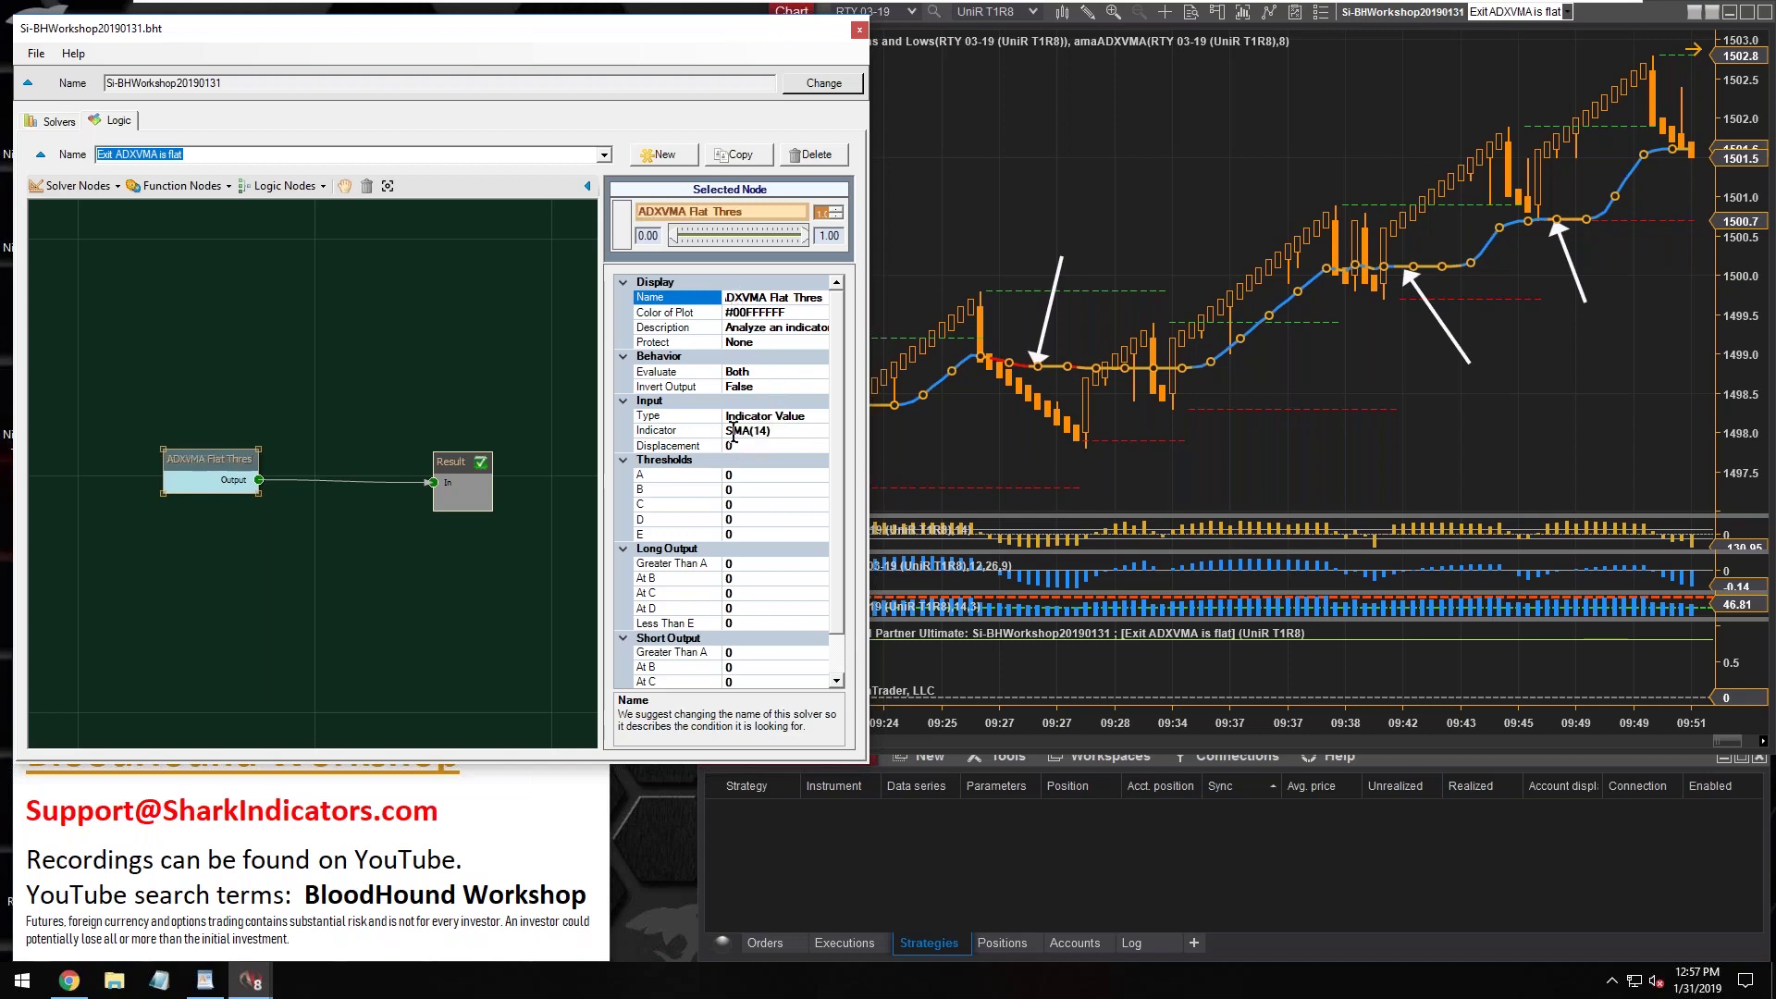
pyautogui.click(733, 431)
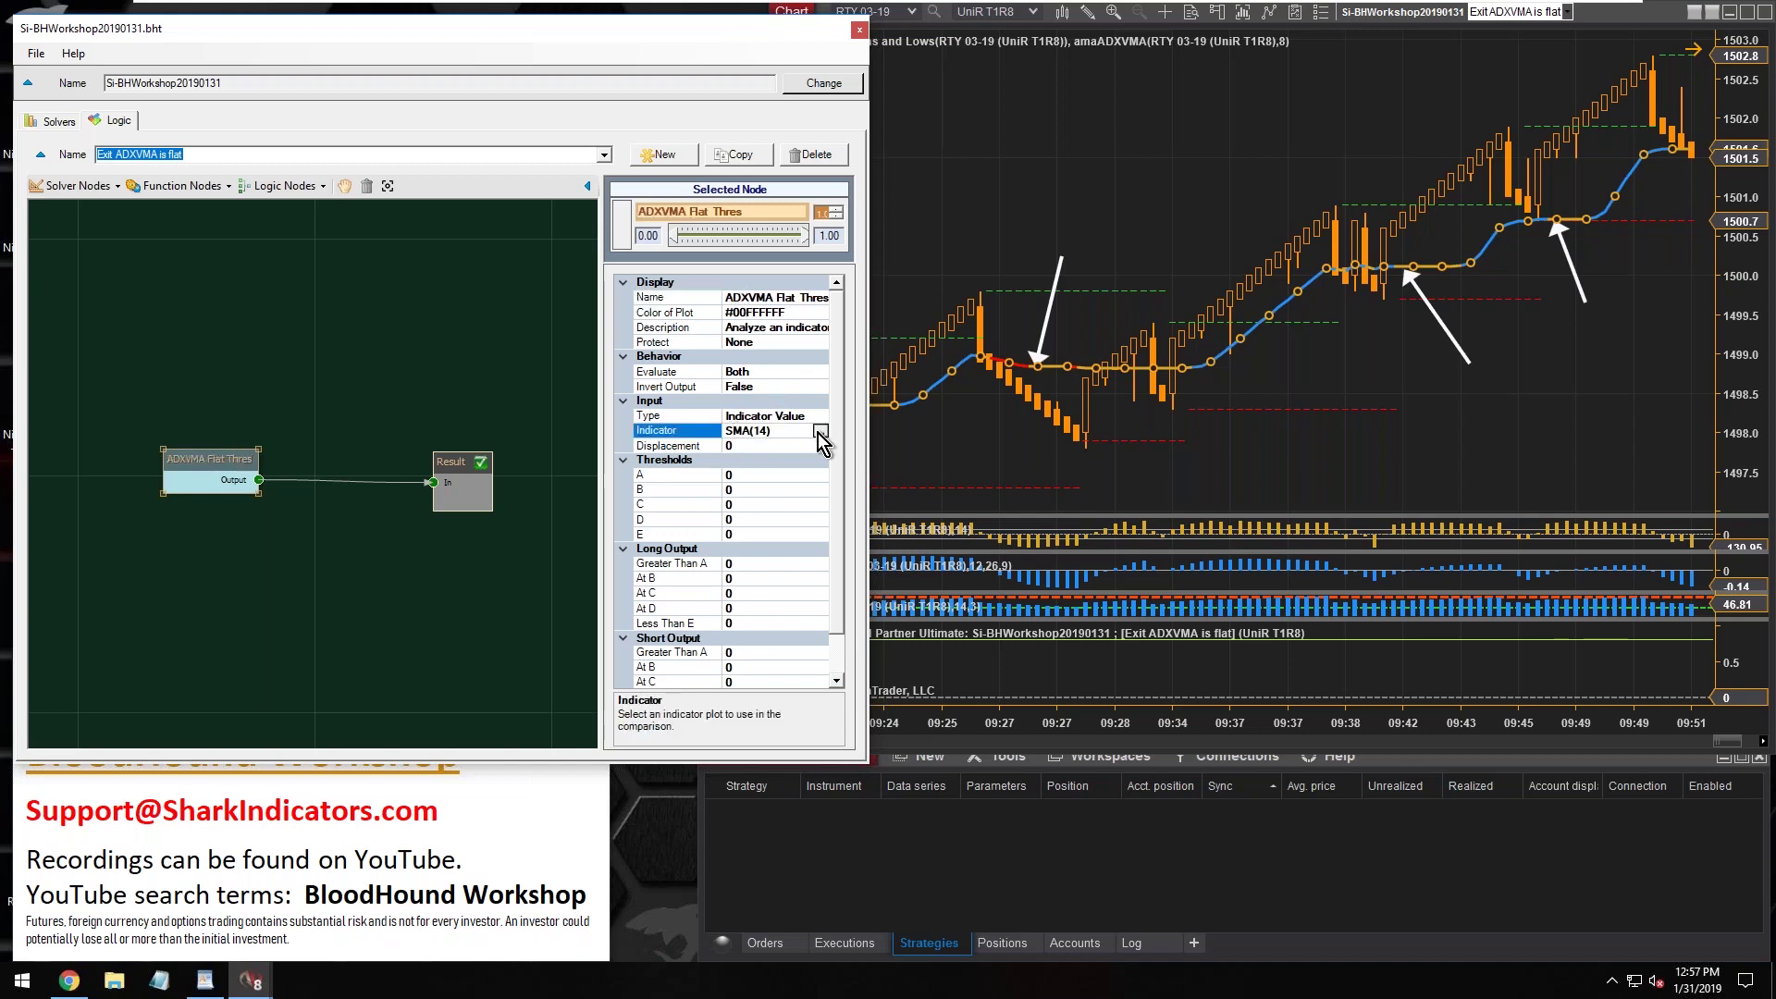
pyautogui.click(820, 432)
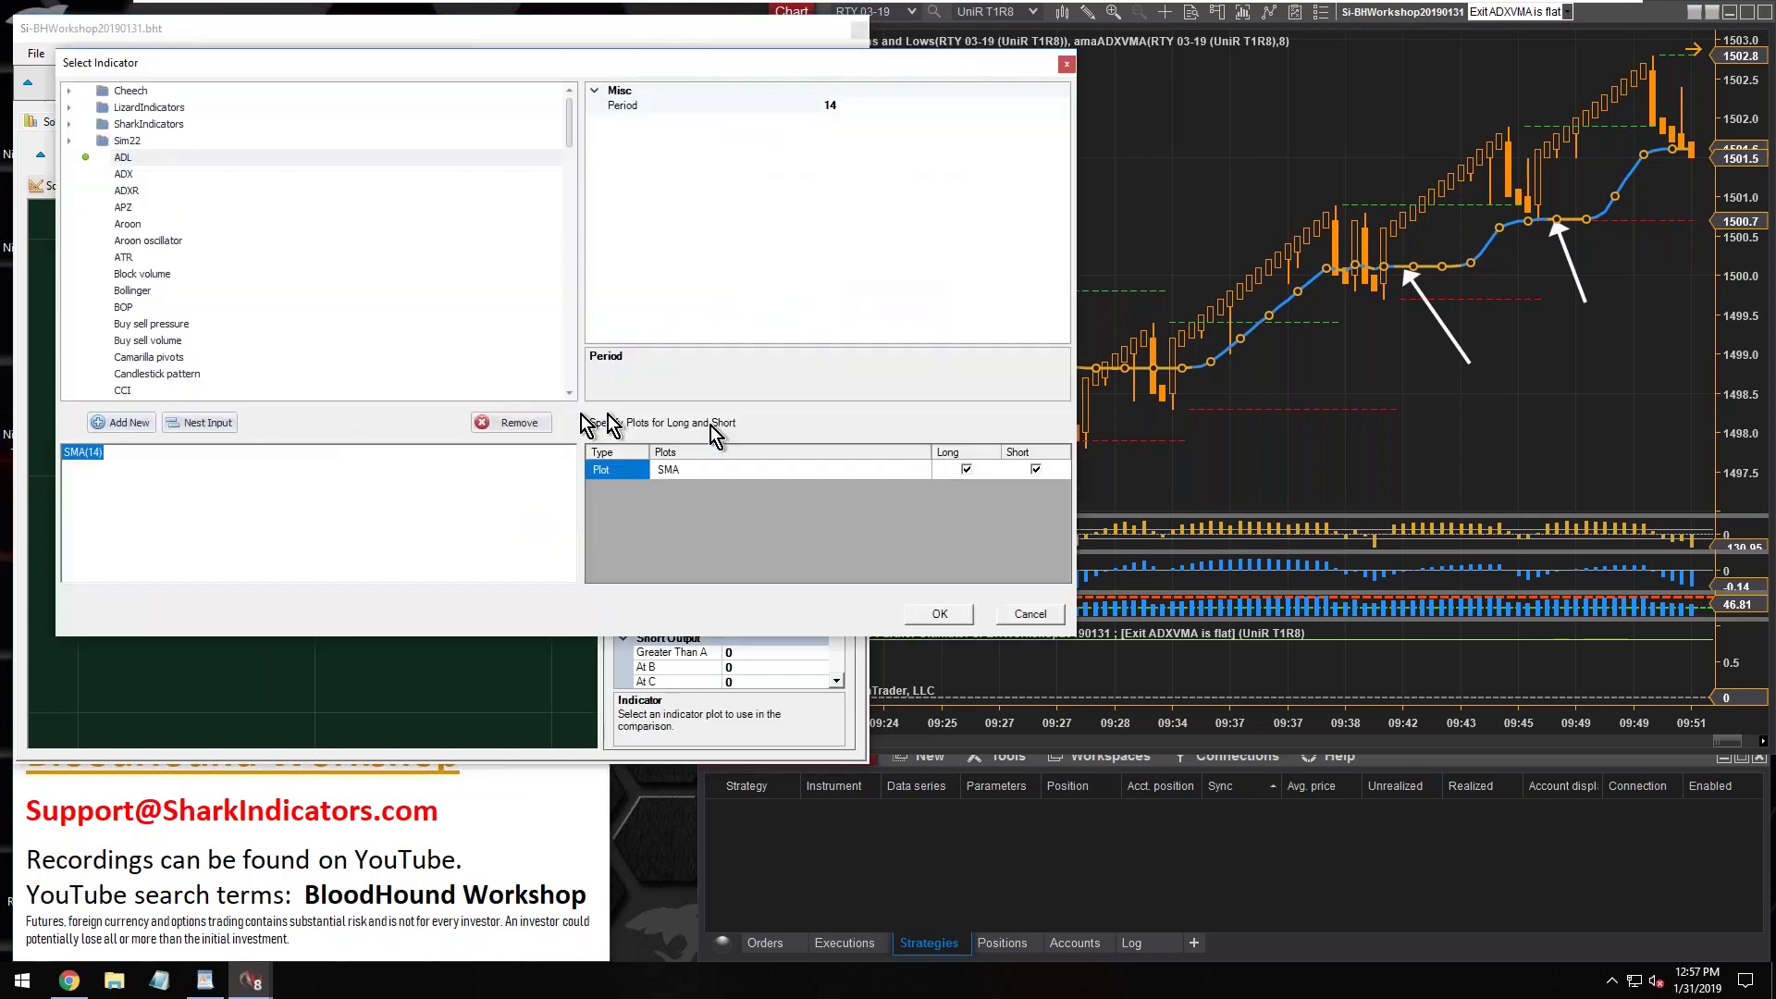
# Step: Set the node's input to amaADXVMA(8), using its Trend series for both long and short
pyautogui.doubleClick(144, 109)
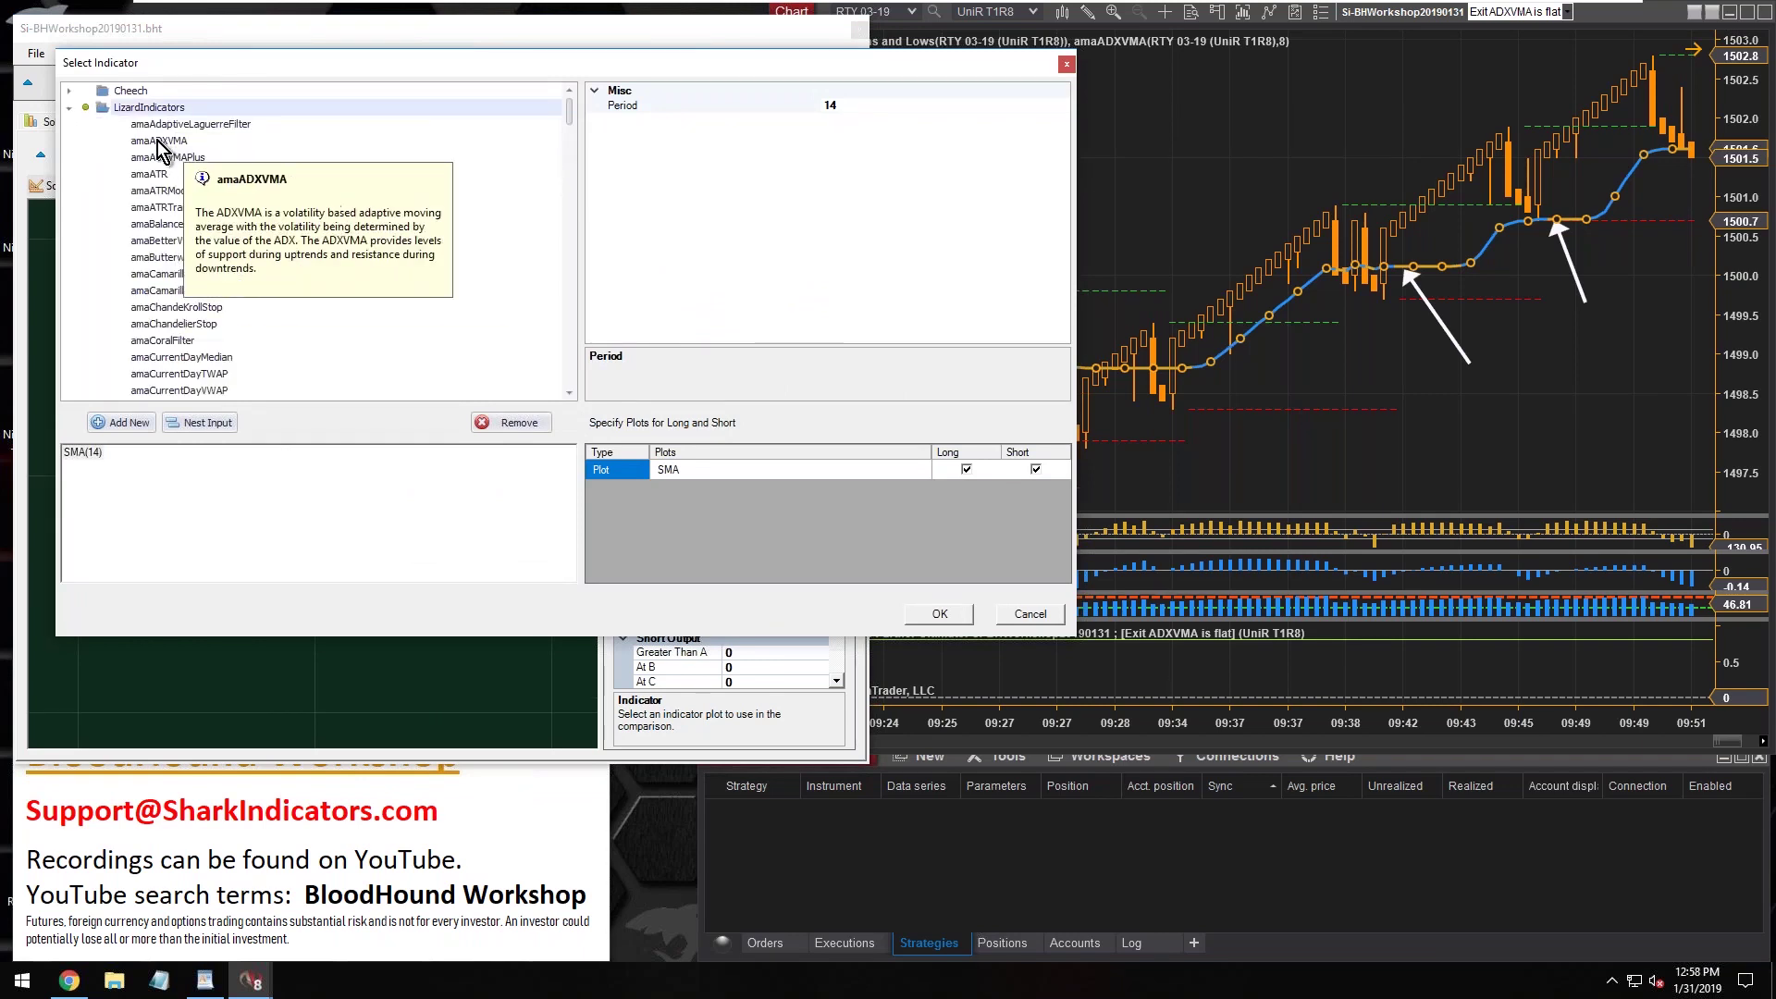
pyautogui.click(159, 141)
pyautogui.click(128, 422)
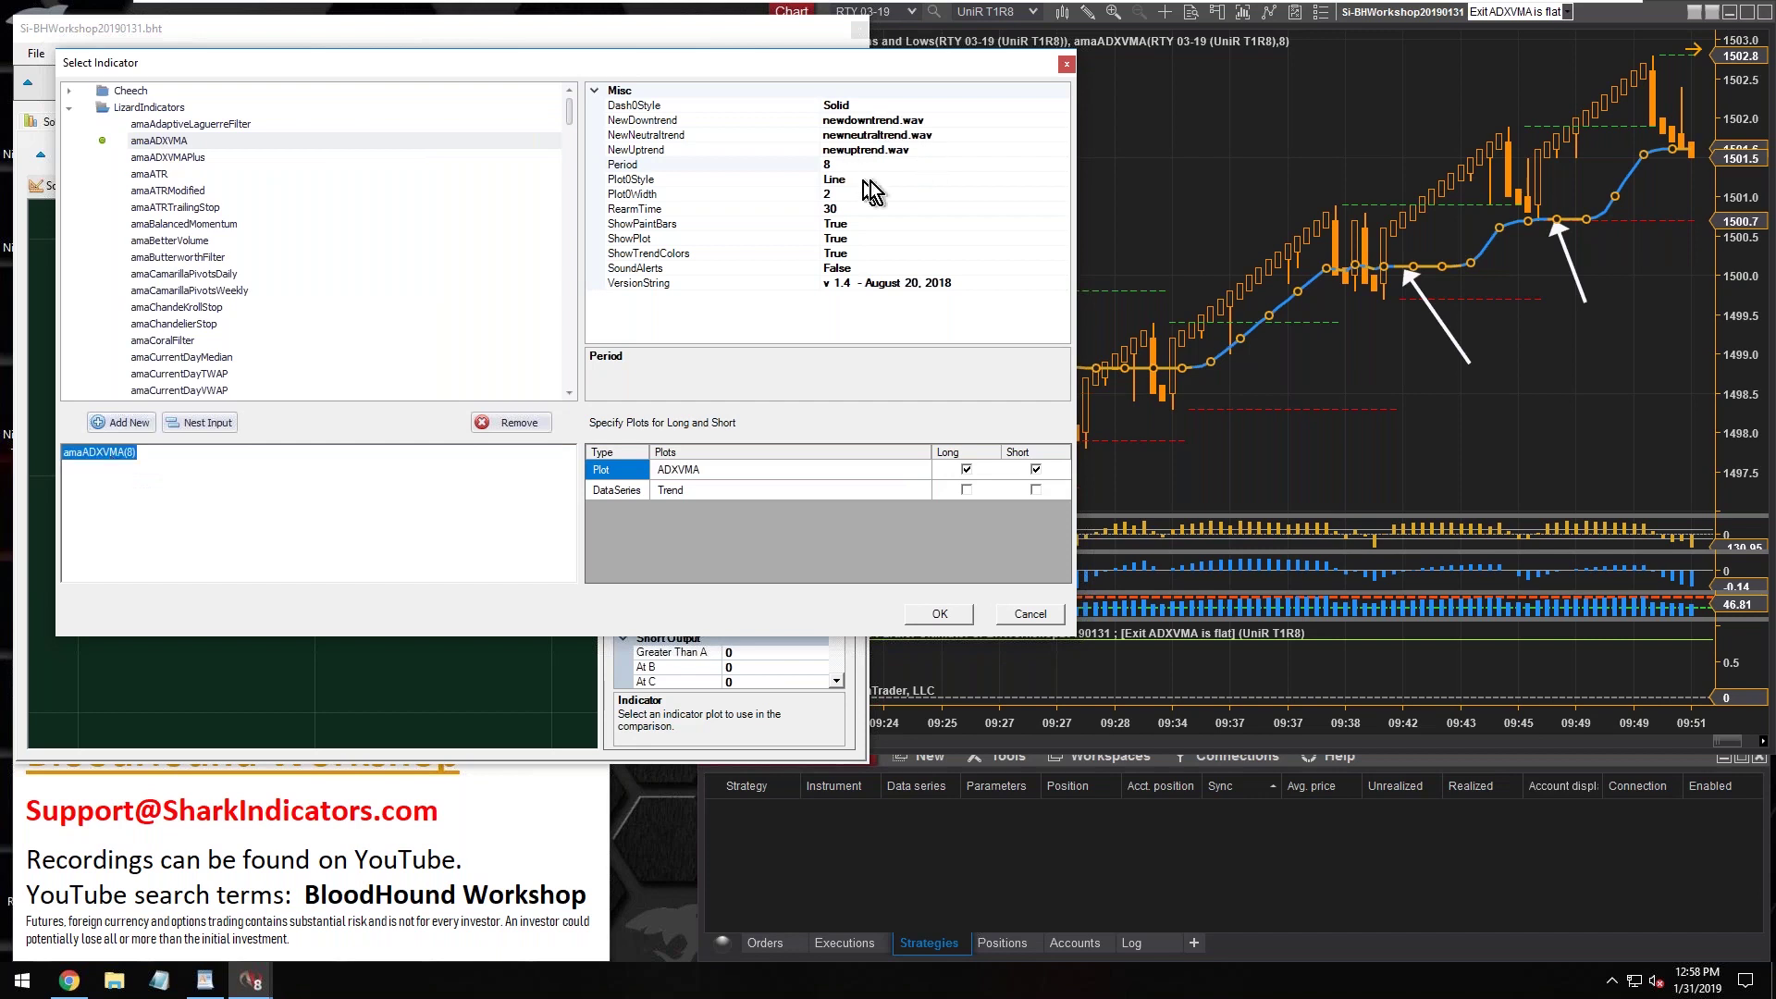
pyautogui.click(631, 166)
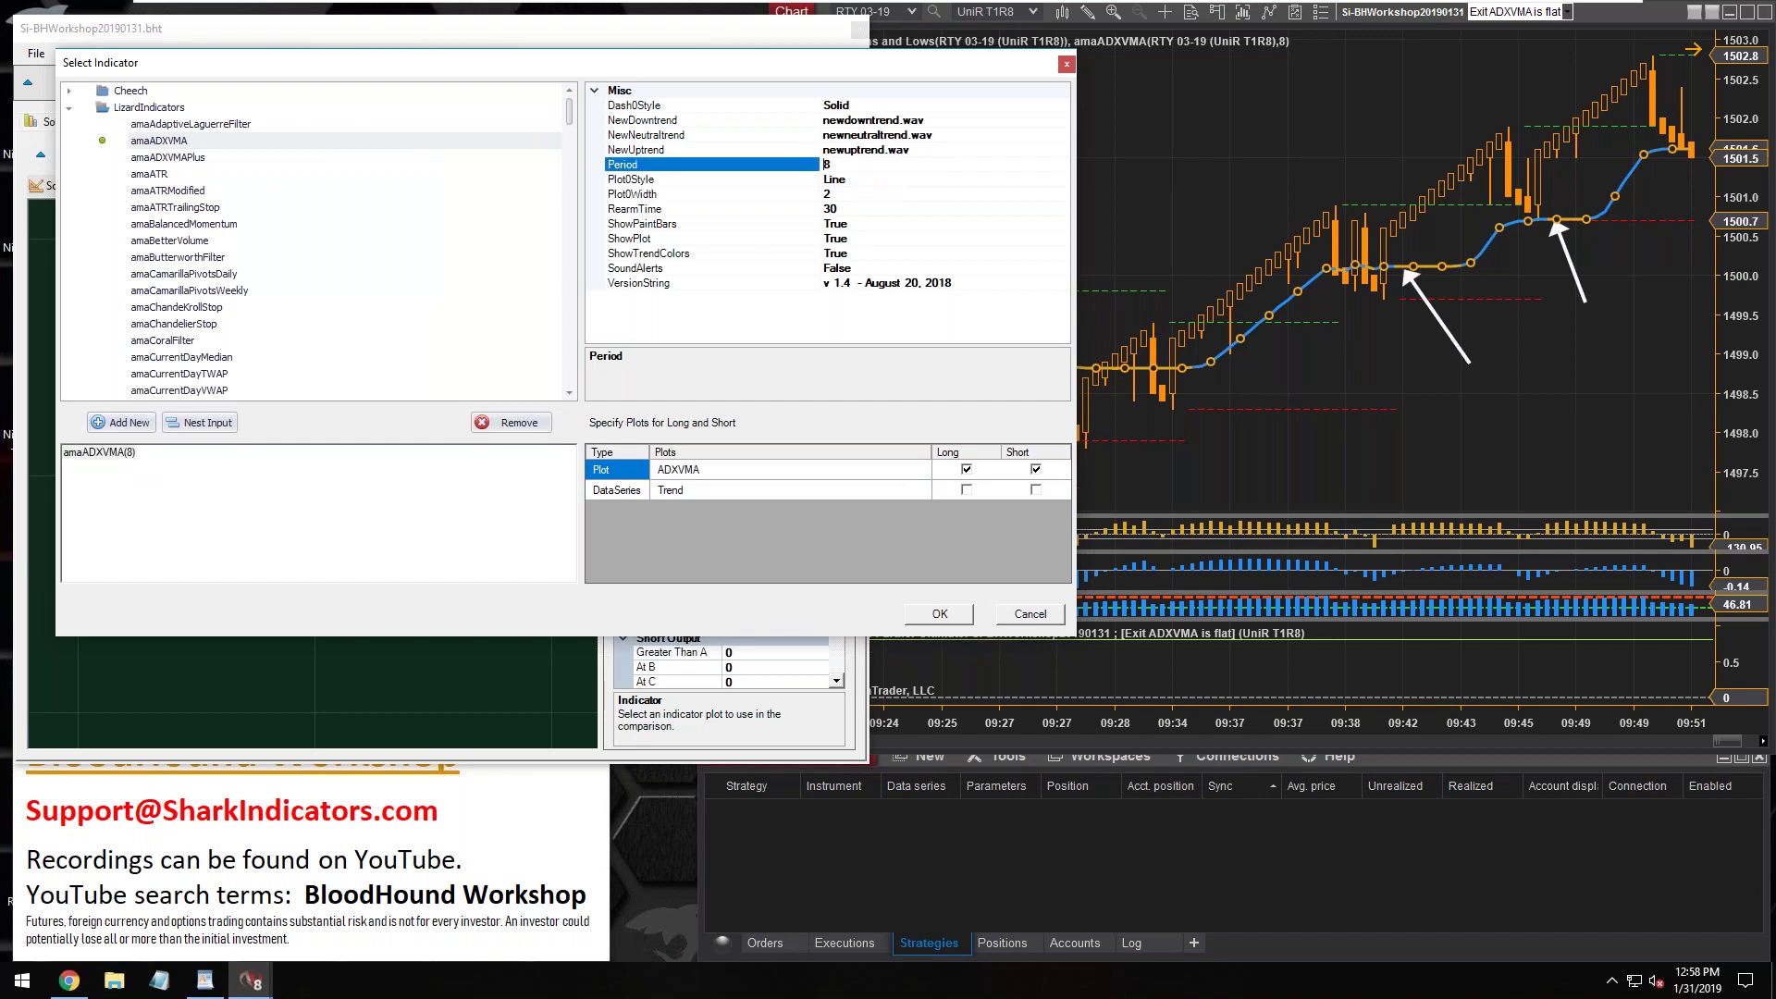
pyautogui.click(838, 193)
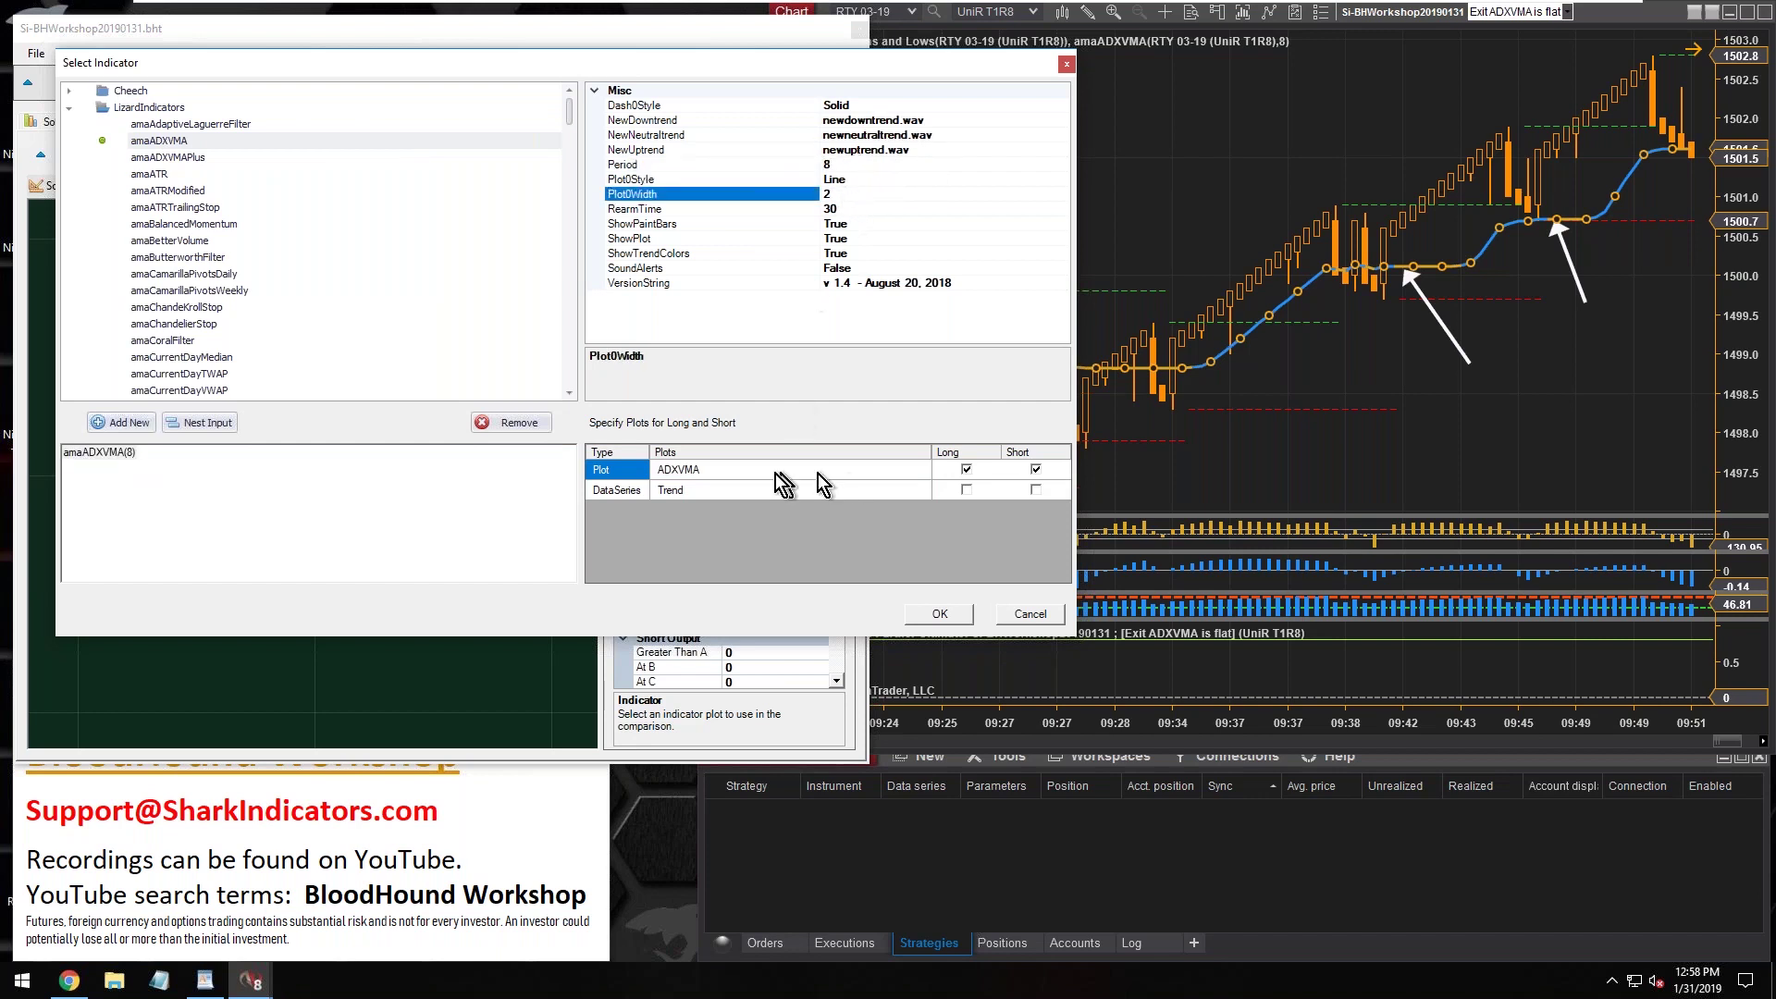
pyautogui.click(614, 492)
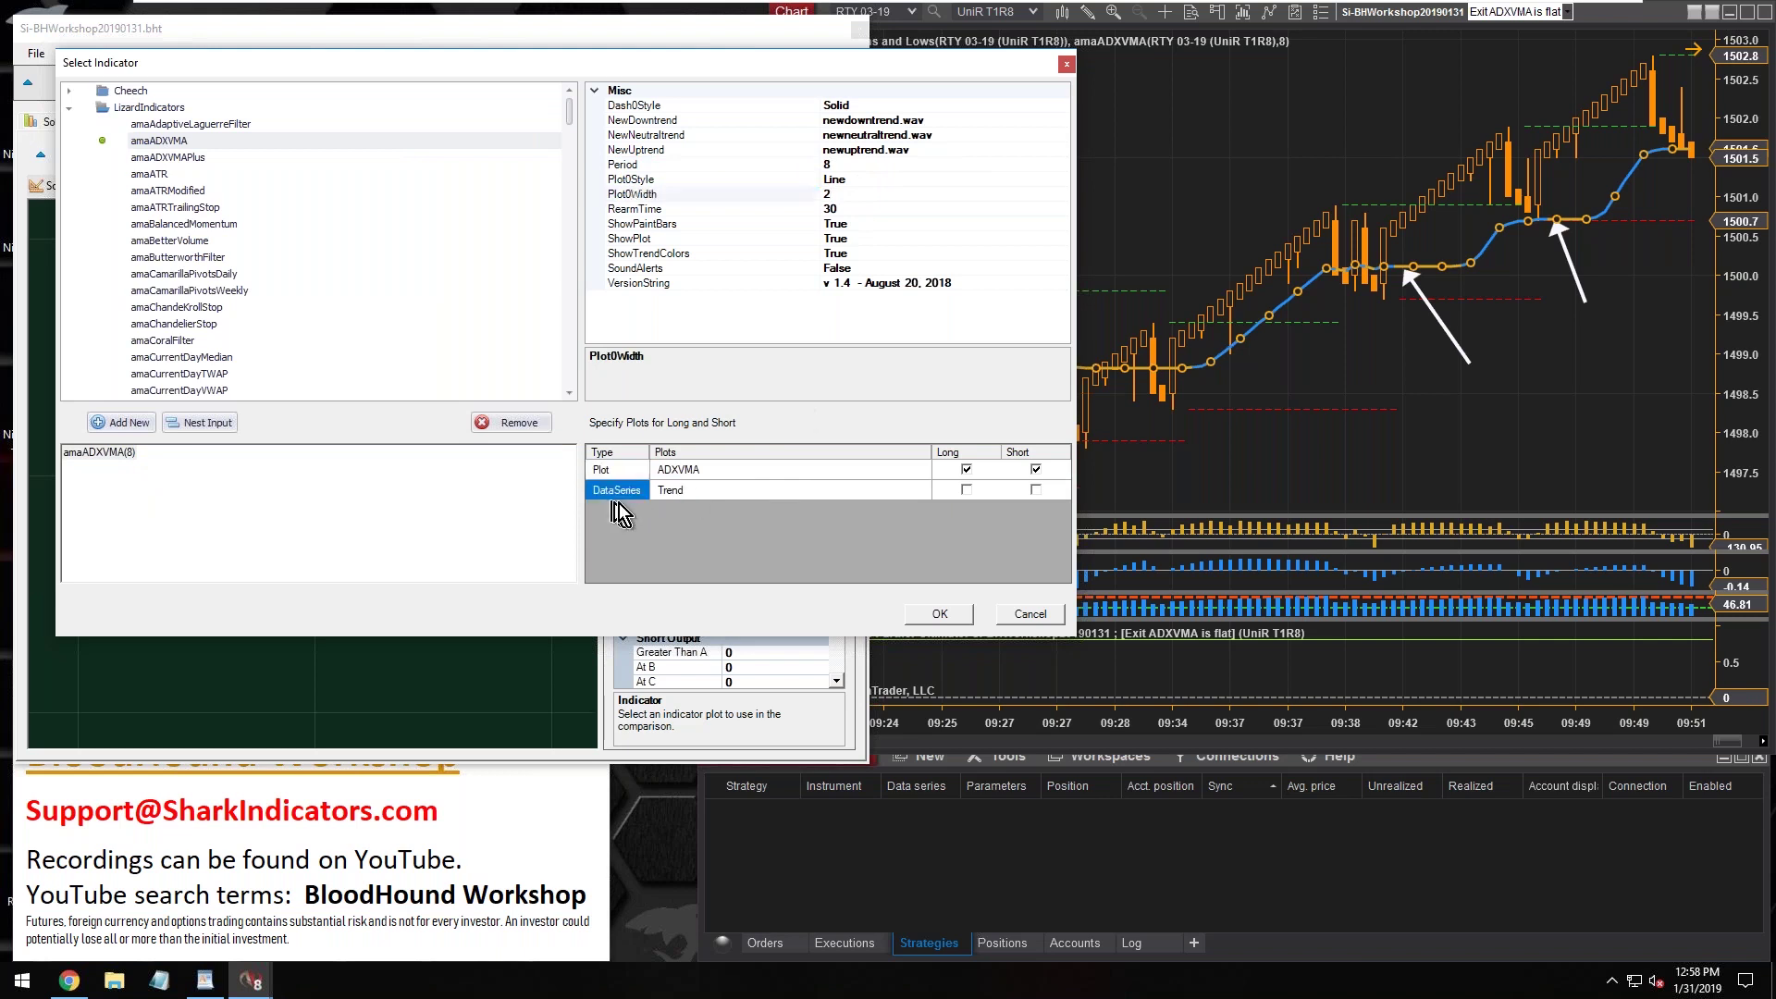
pyautogui.click(678, 493)
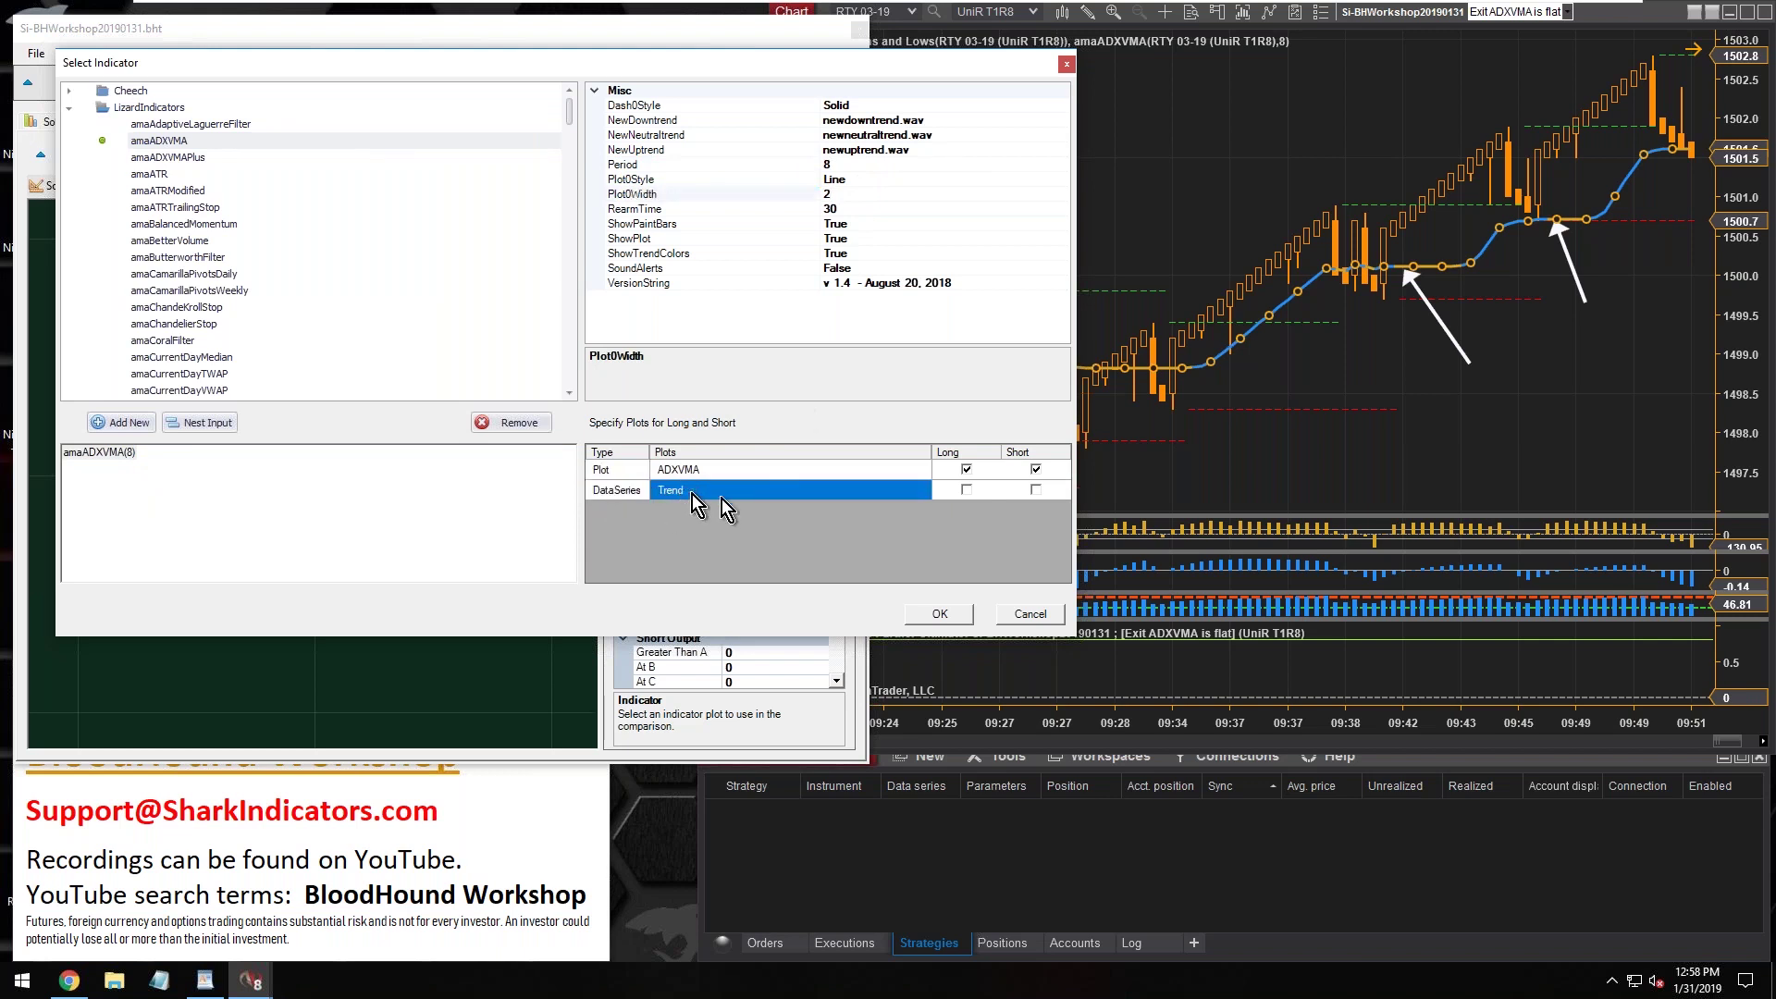
pyautogui.click(970, 492)
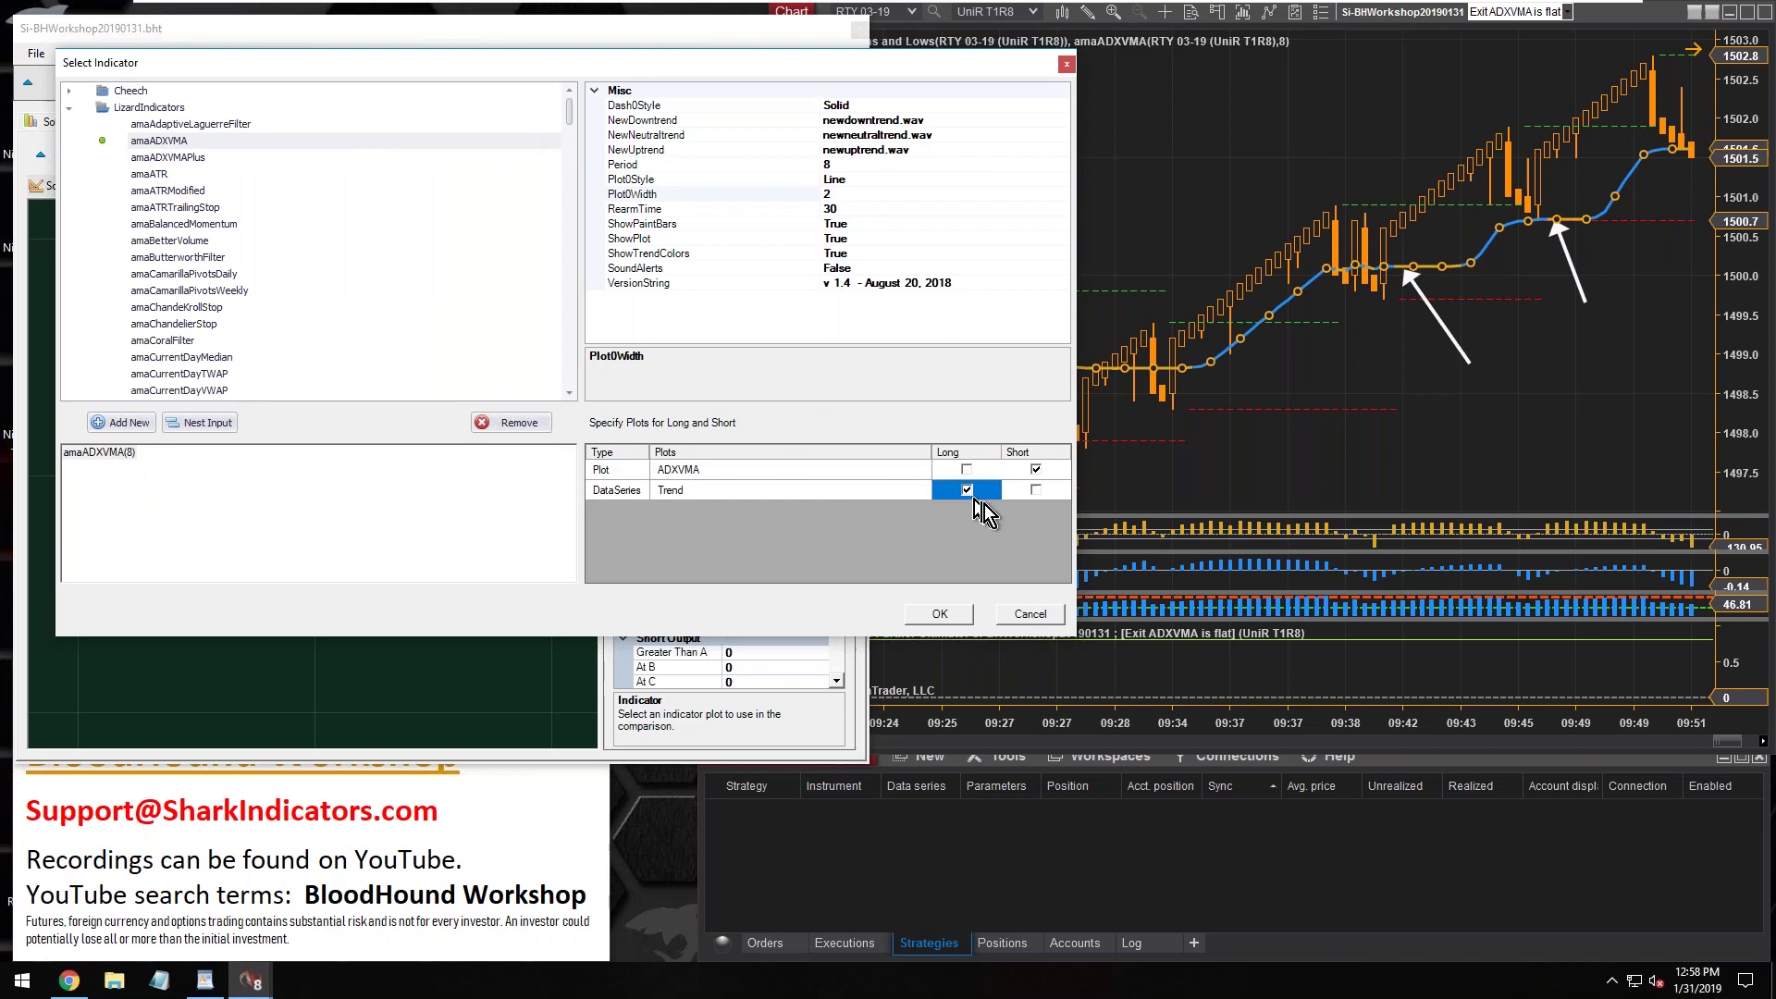
pyautogui.click(1035, 492)
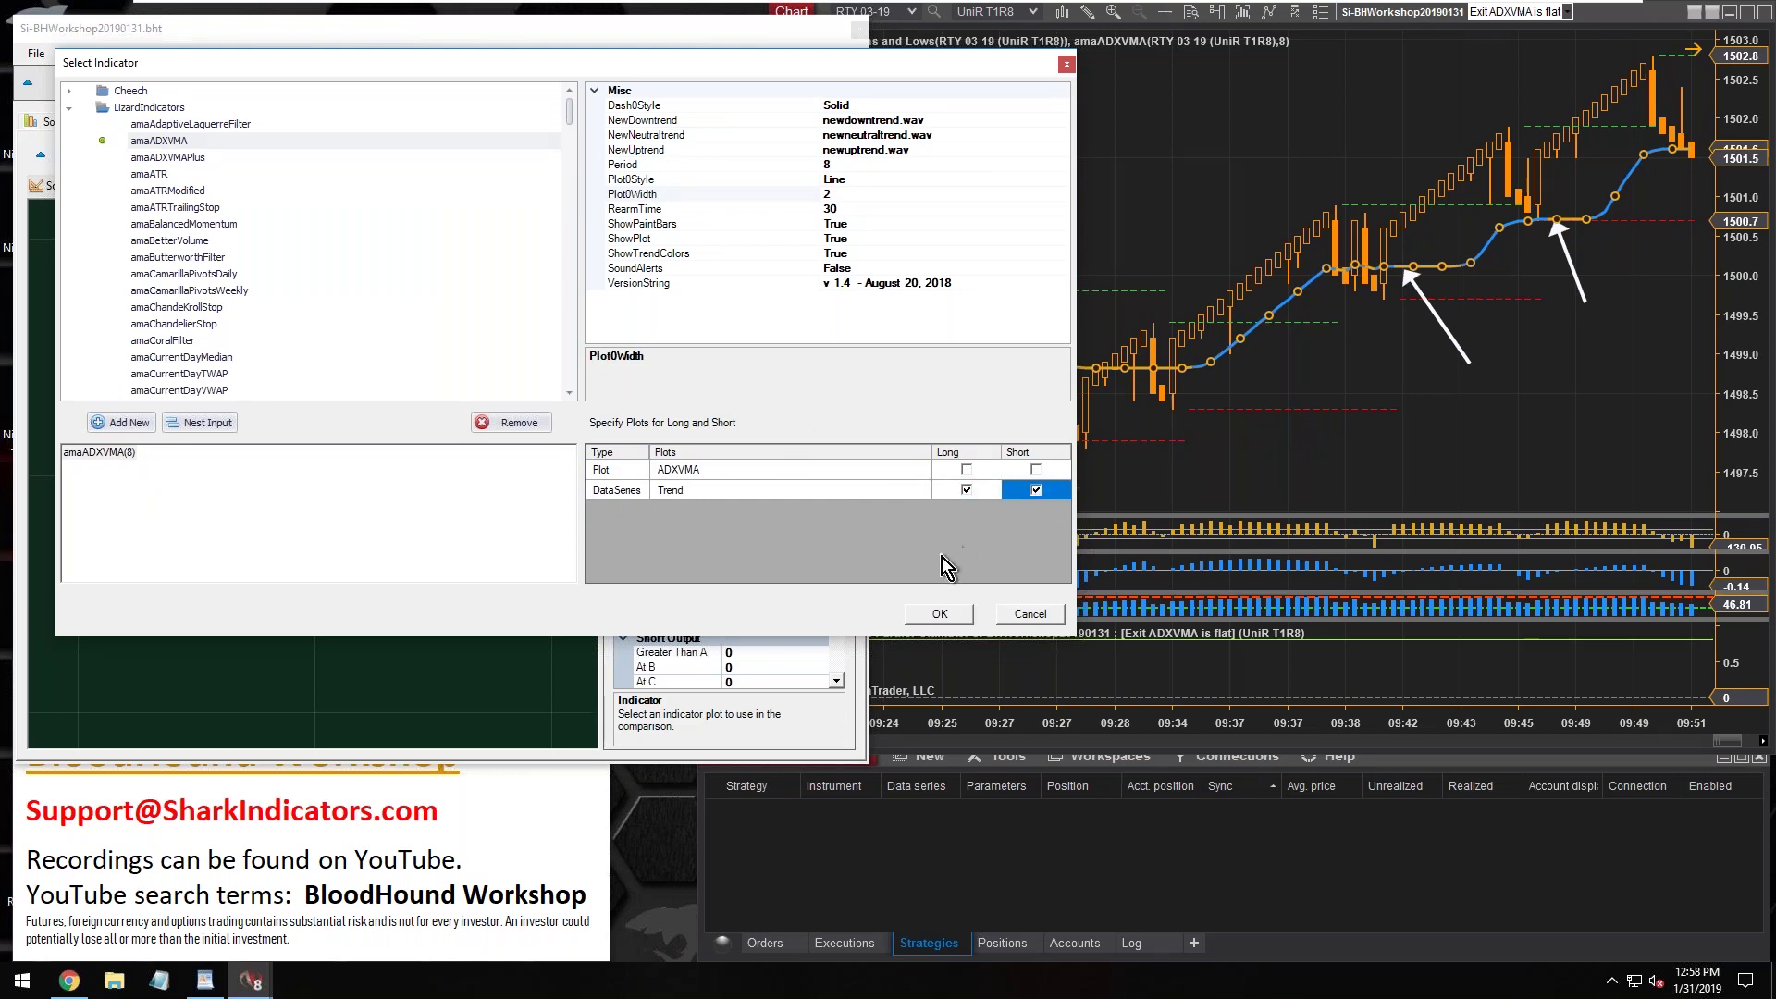
pyautogui.click(938, 618)
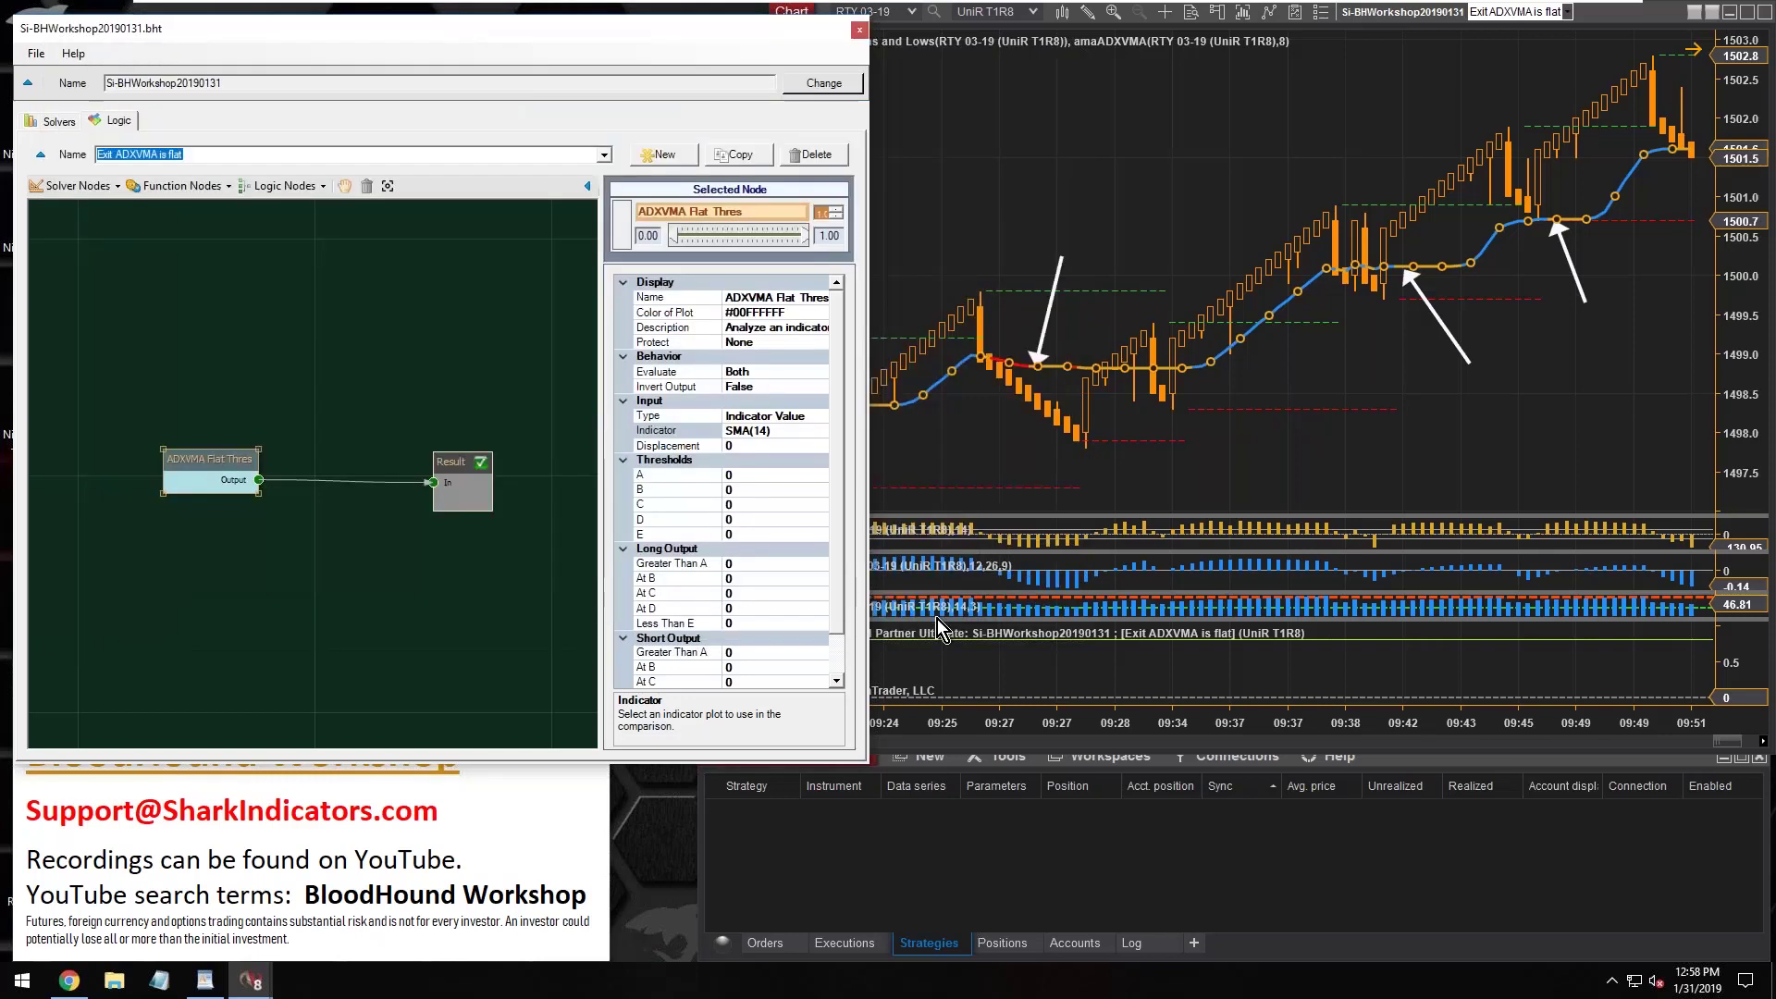
# Step: Set Long Output Greater Than A to 1 and Short Output Less Than E to 1
pyautogui.moveTo(741, 775); pyautogui.dragTo(746, 840)
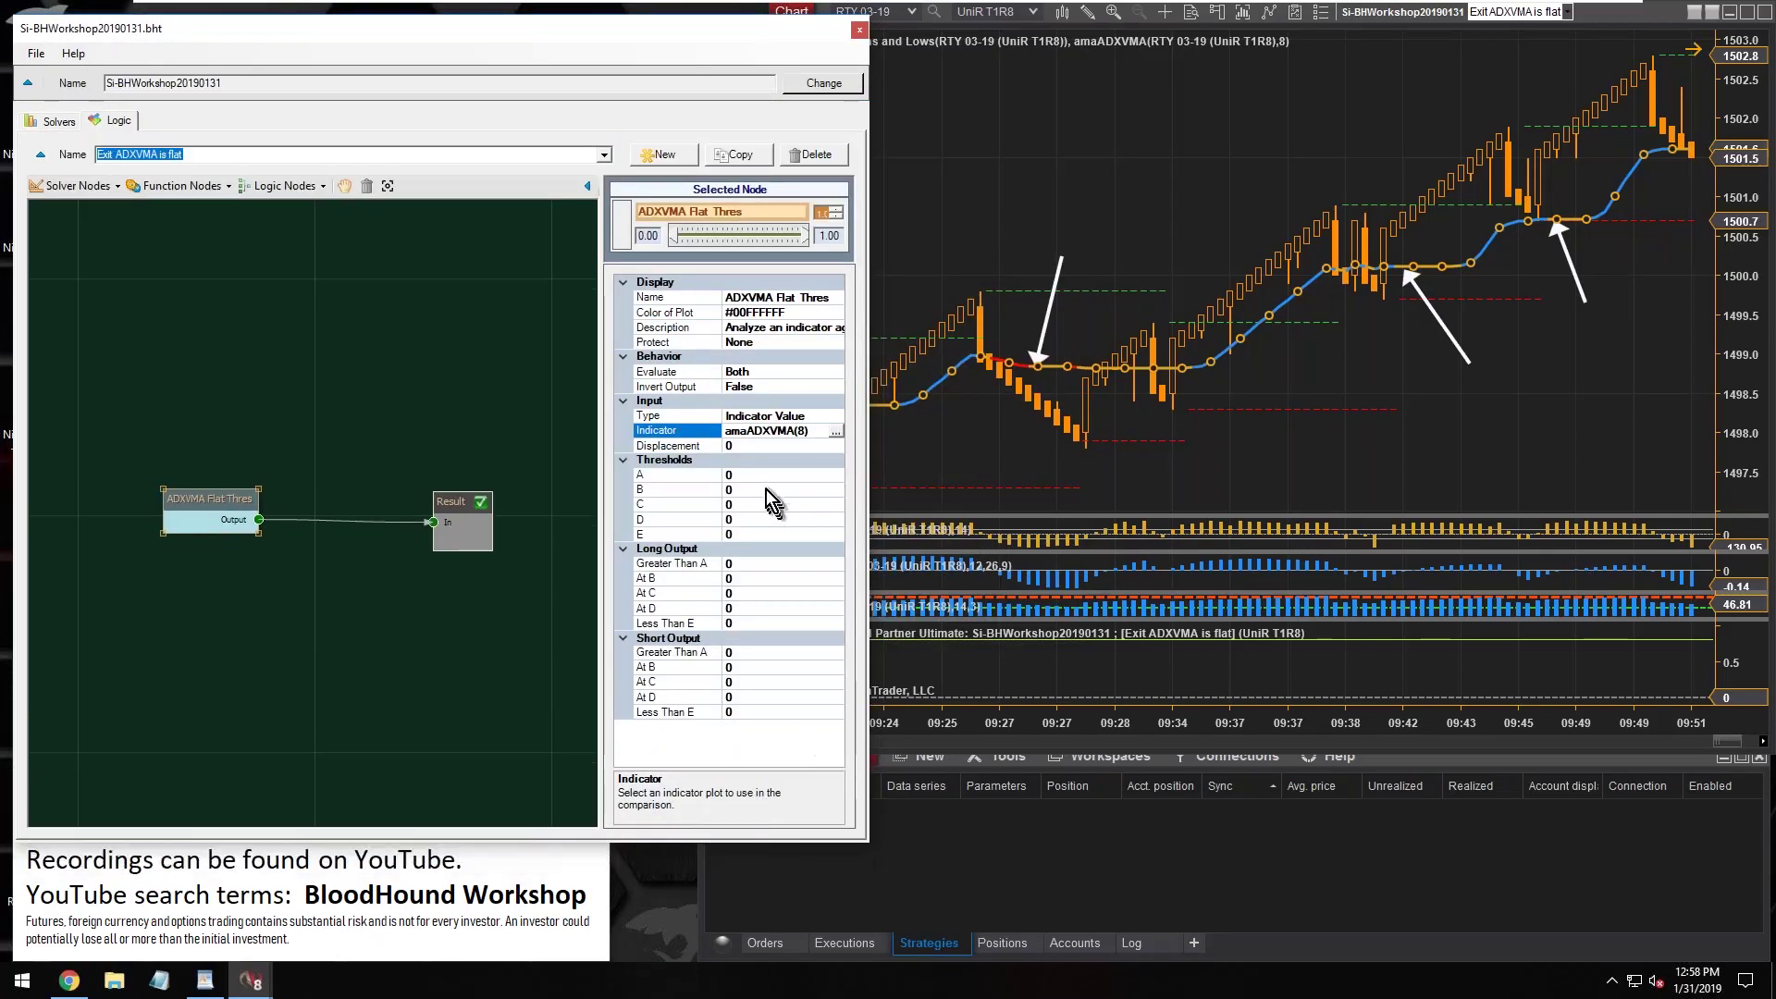
pyautogui.click(743, 562)
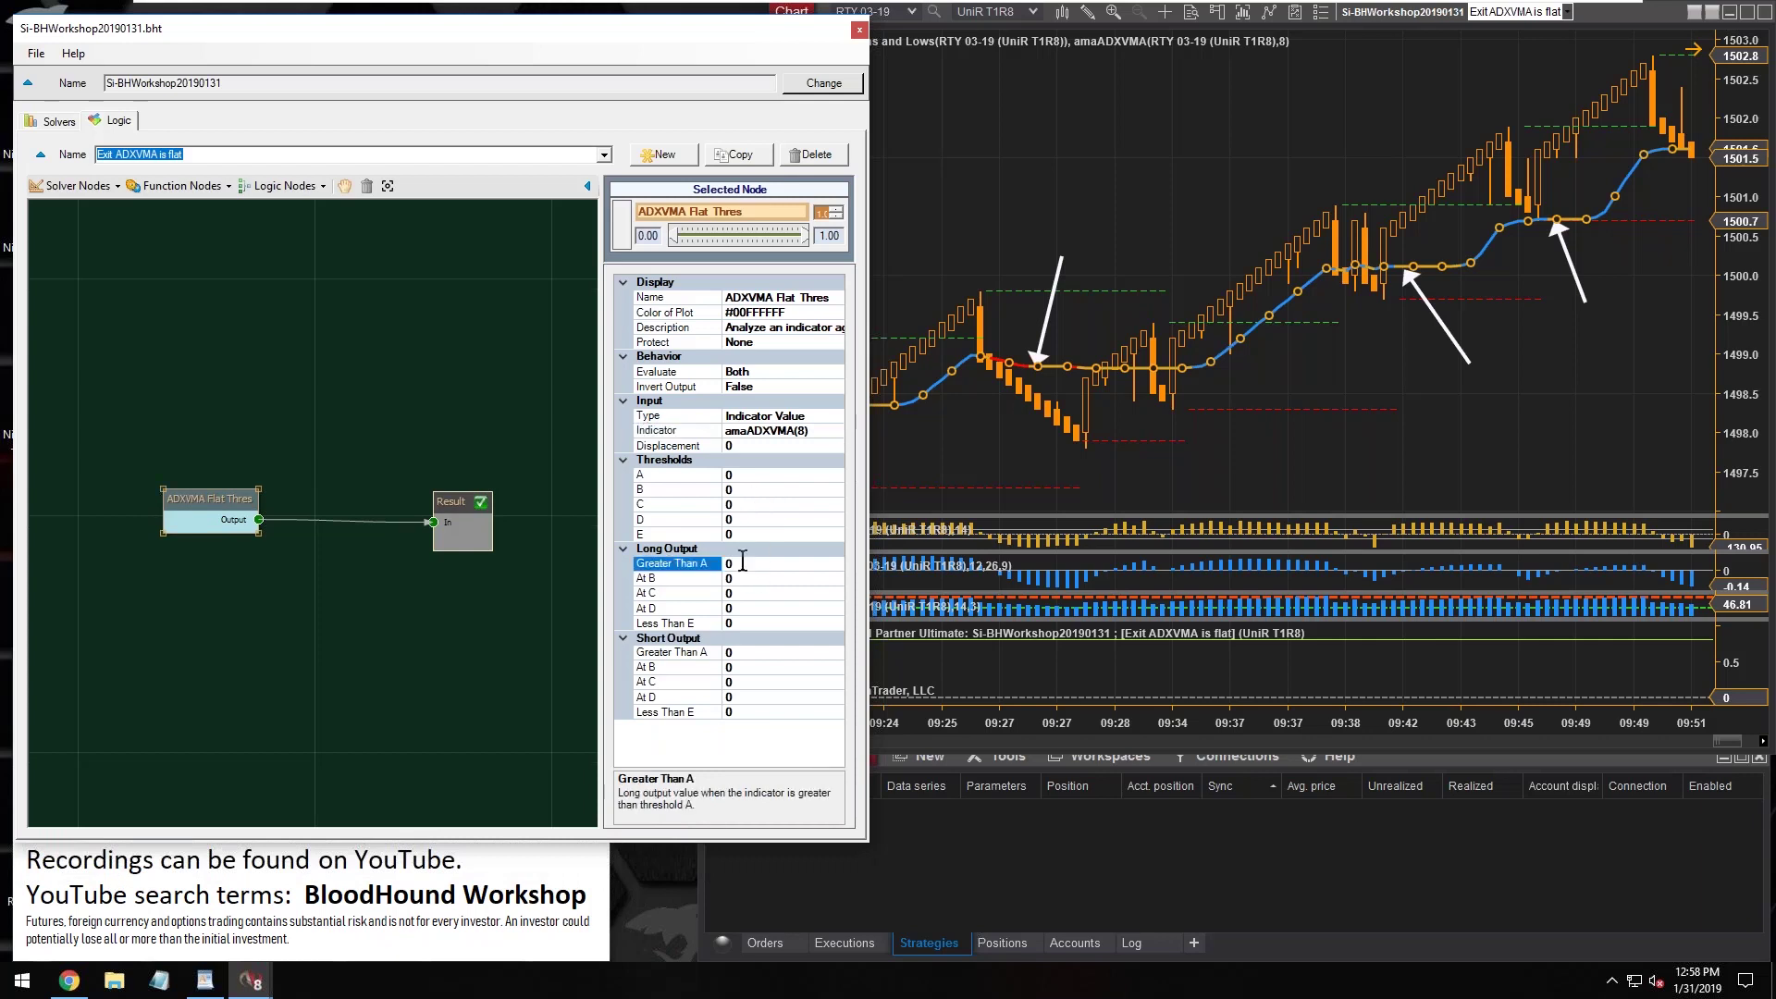
pyautogui.write('1')
pyautogui.click(736, 710)
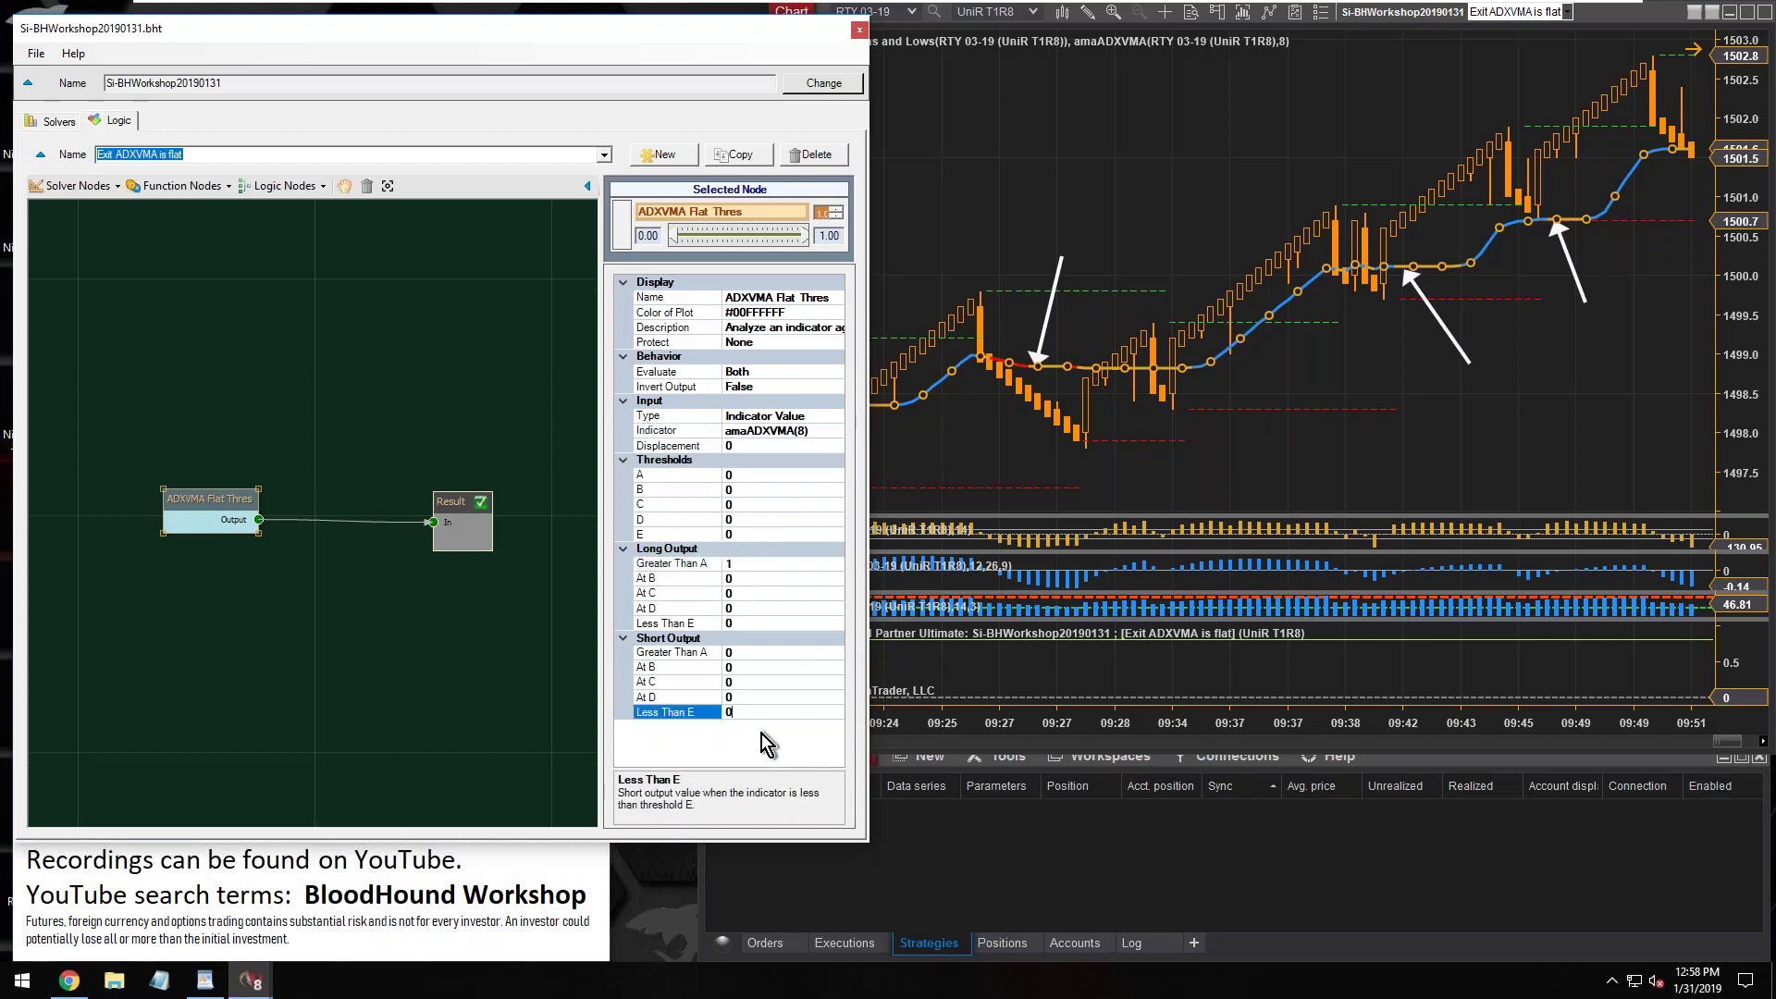
pyautogui.write('1')
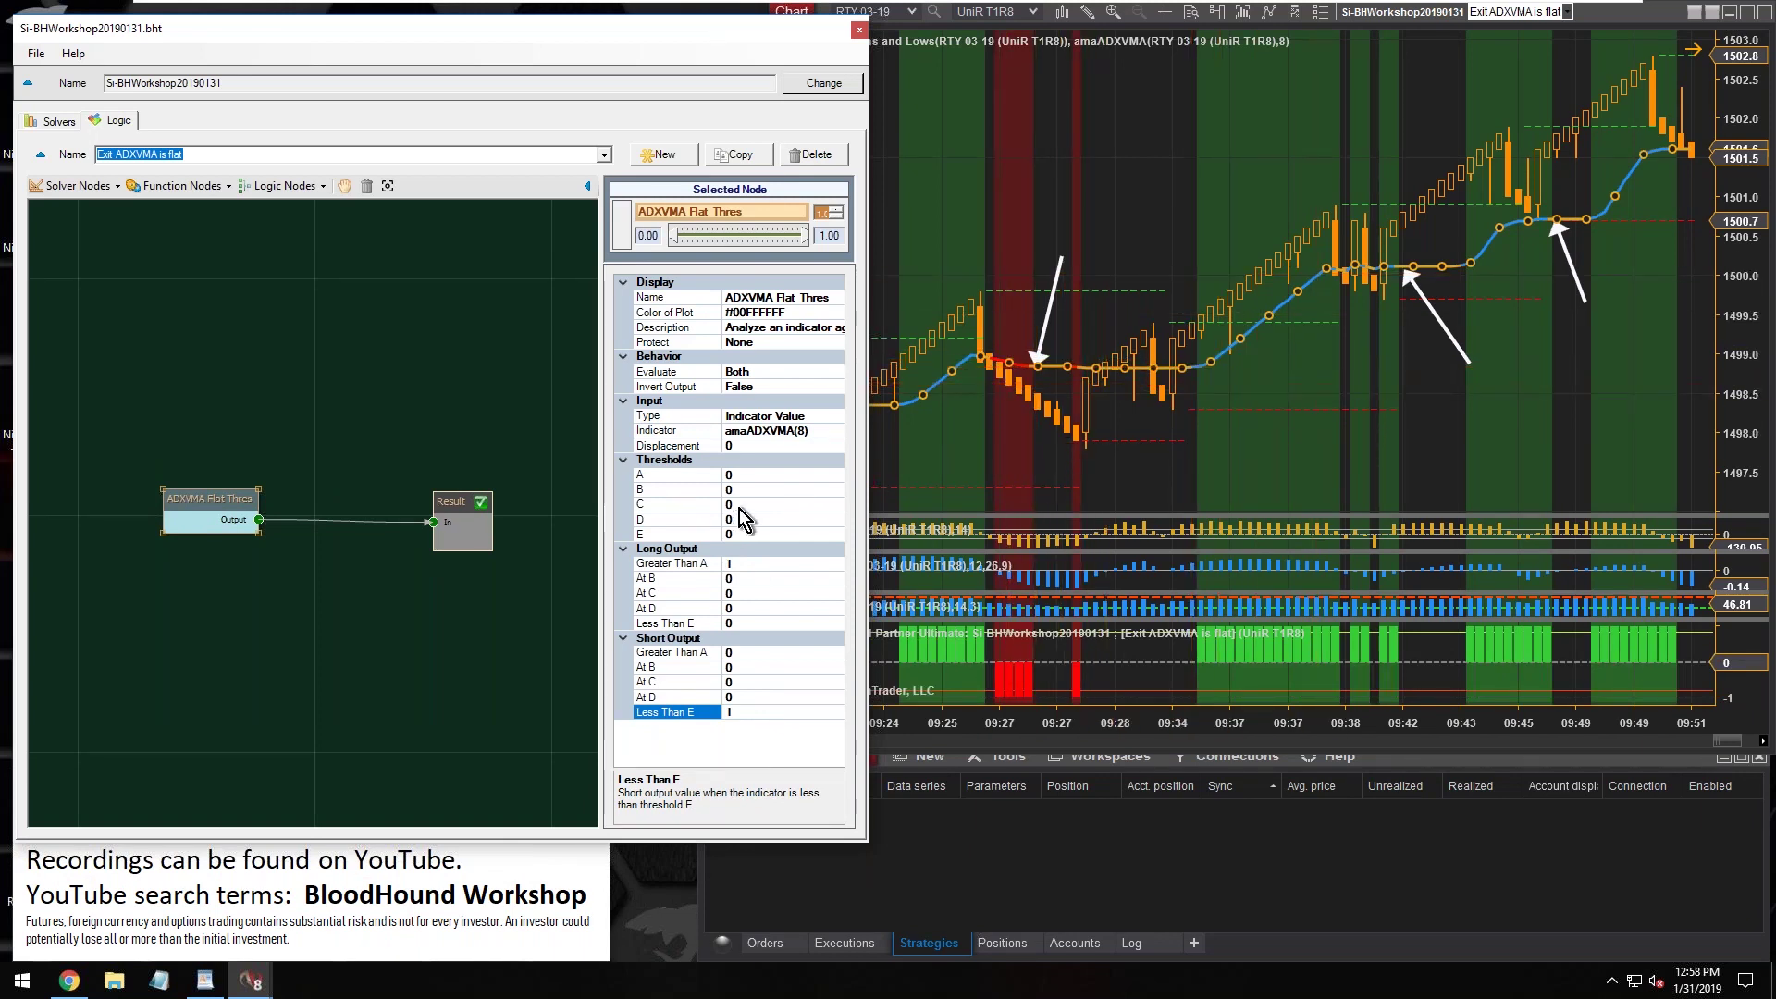
pyautogui.click(656, 566)
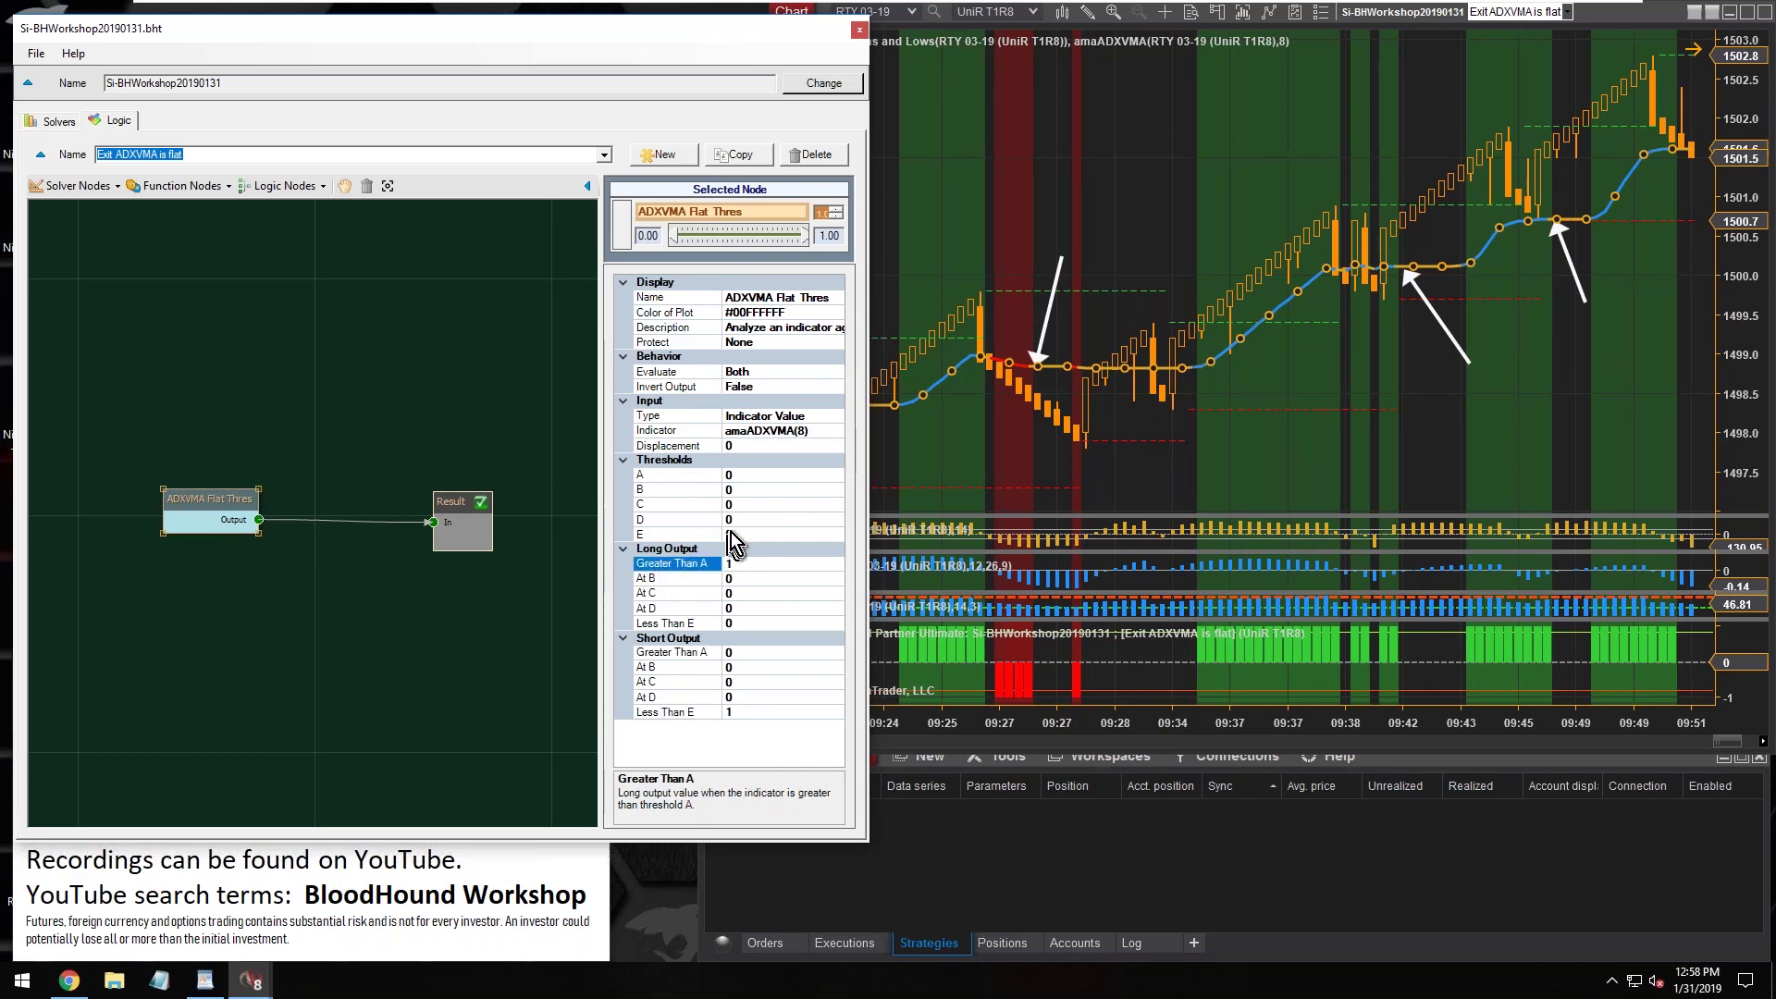
pyautogui.click(752, 433)
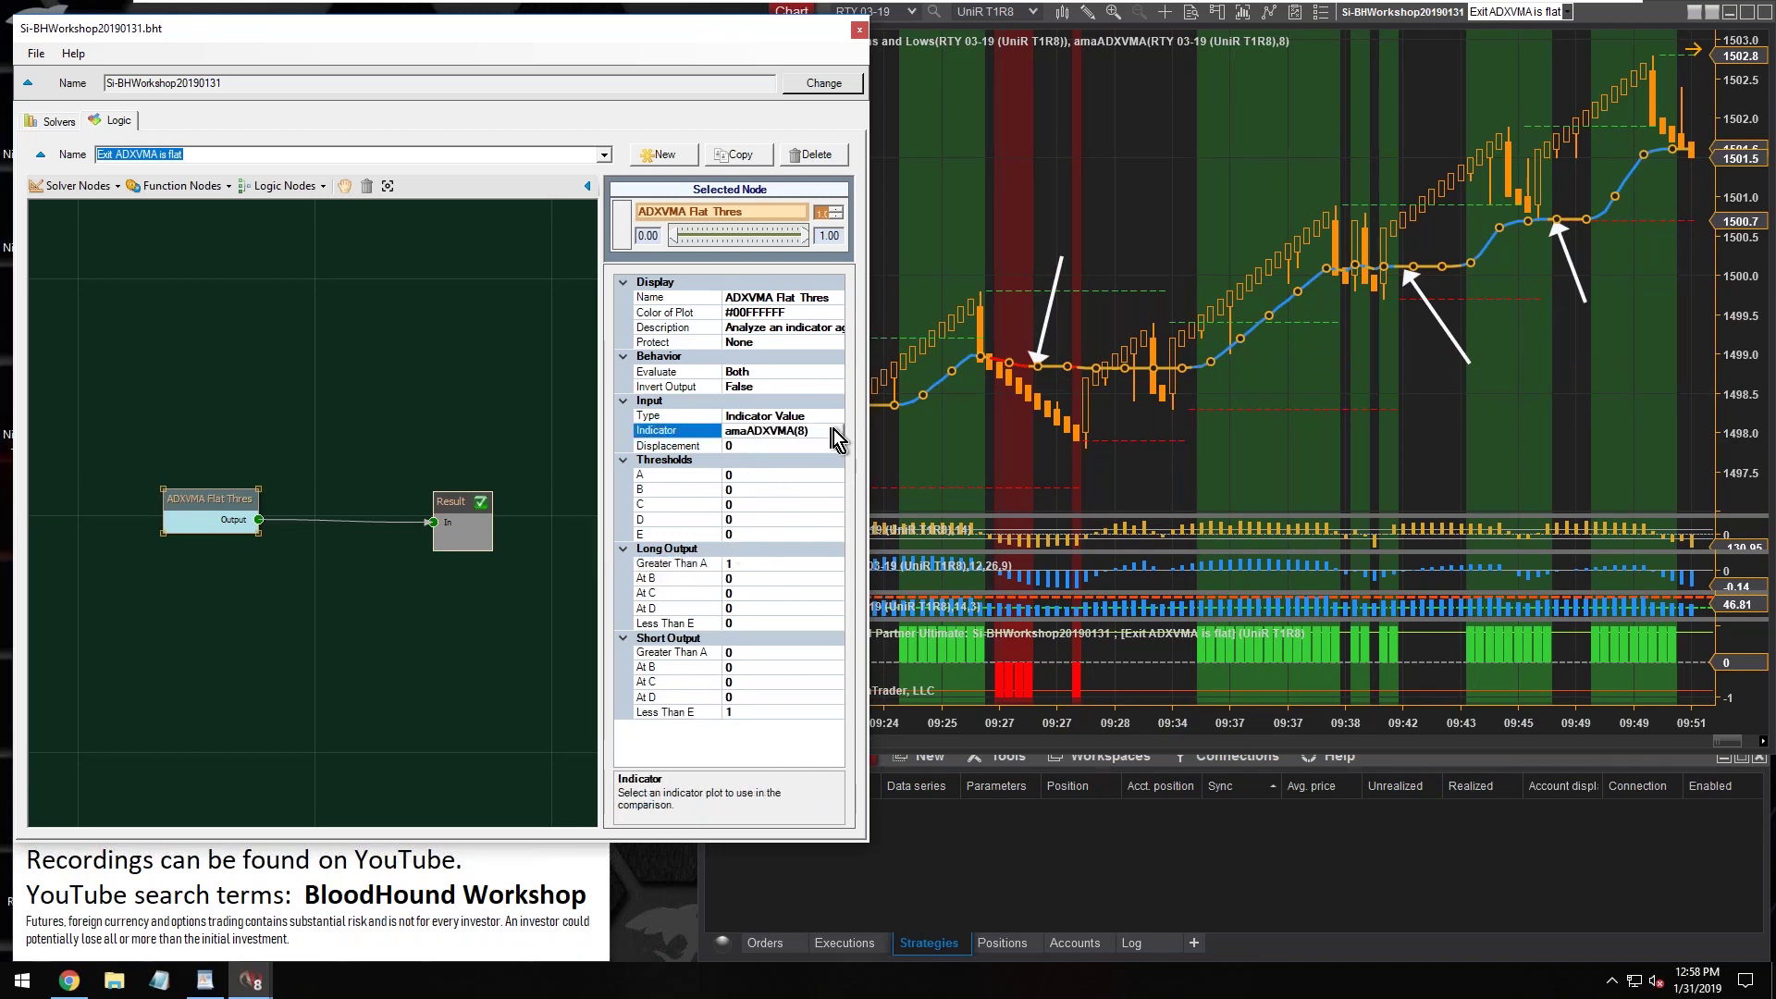
pyautogui.click(837, 431)
# Step: Select the Trend series, then move the Select Indicator dialog left and narrow it to reveal the chart
pyautogui.click(637, 516)
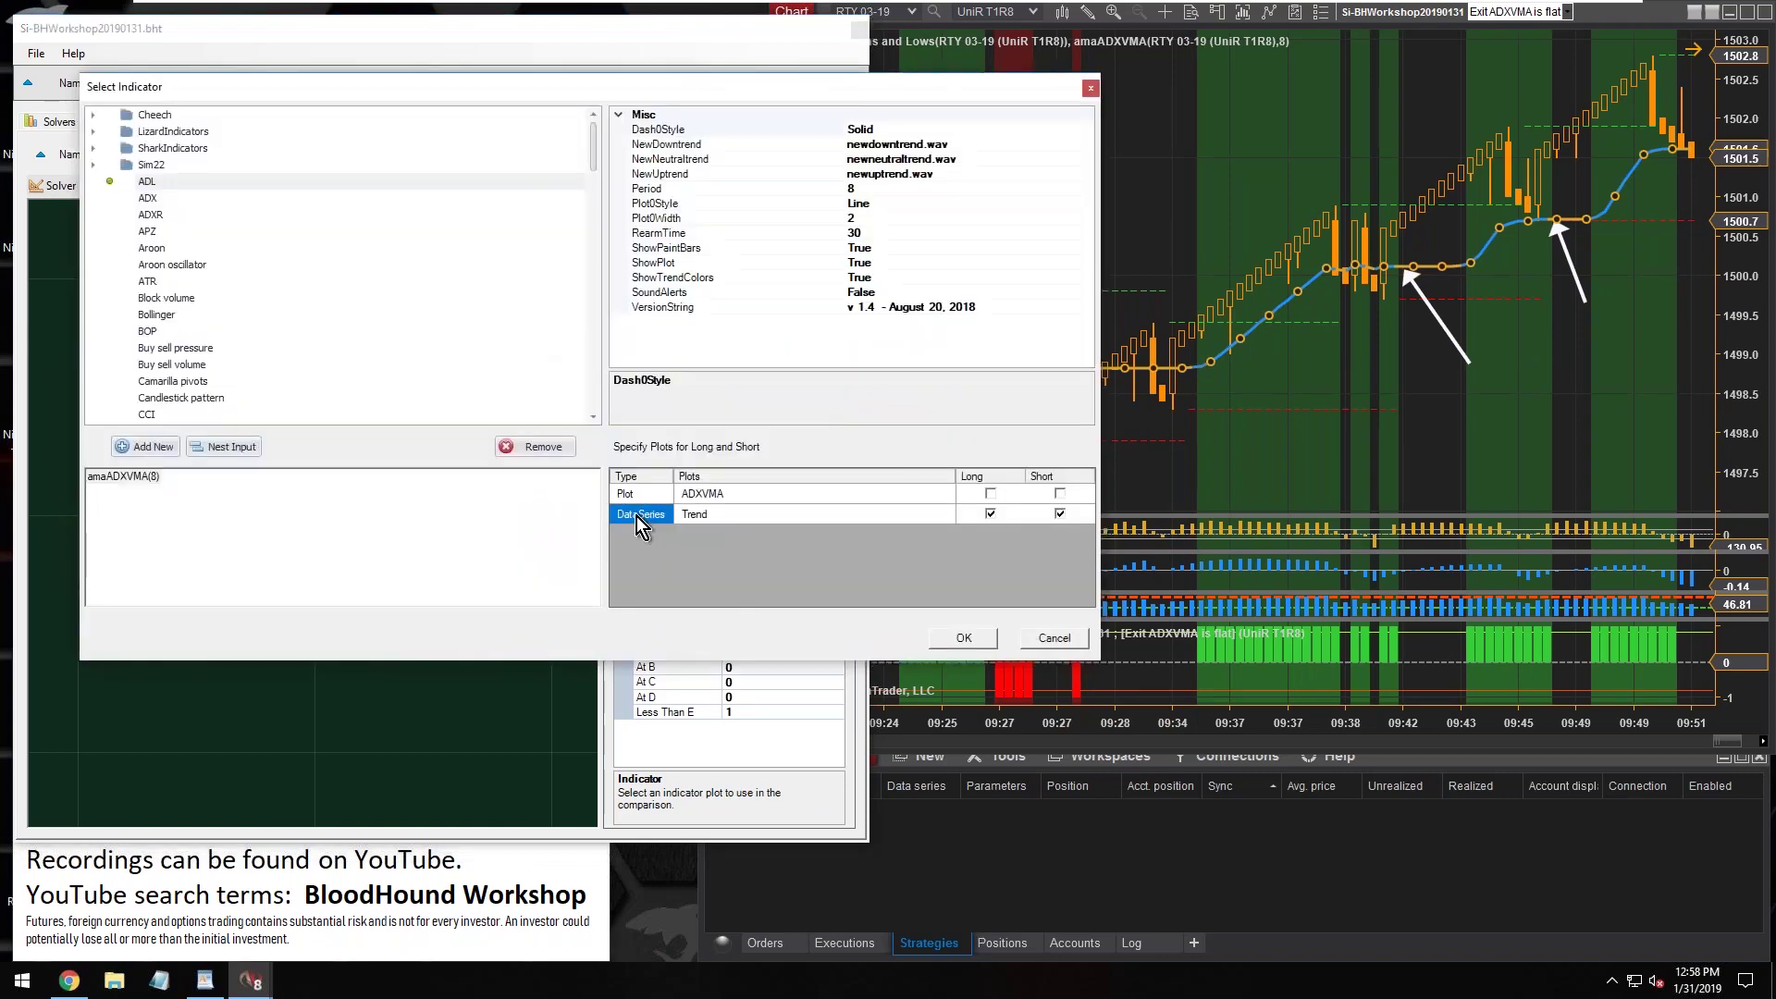
pyautogui.click(712, 518)
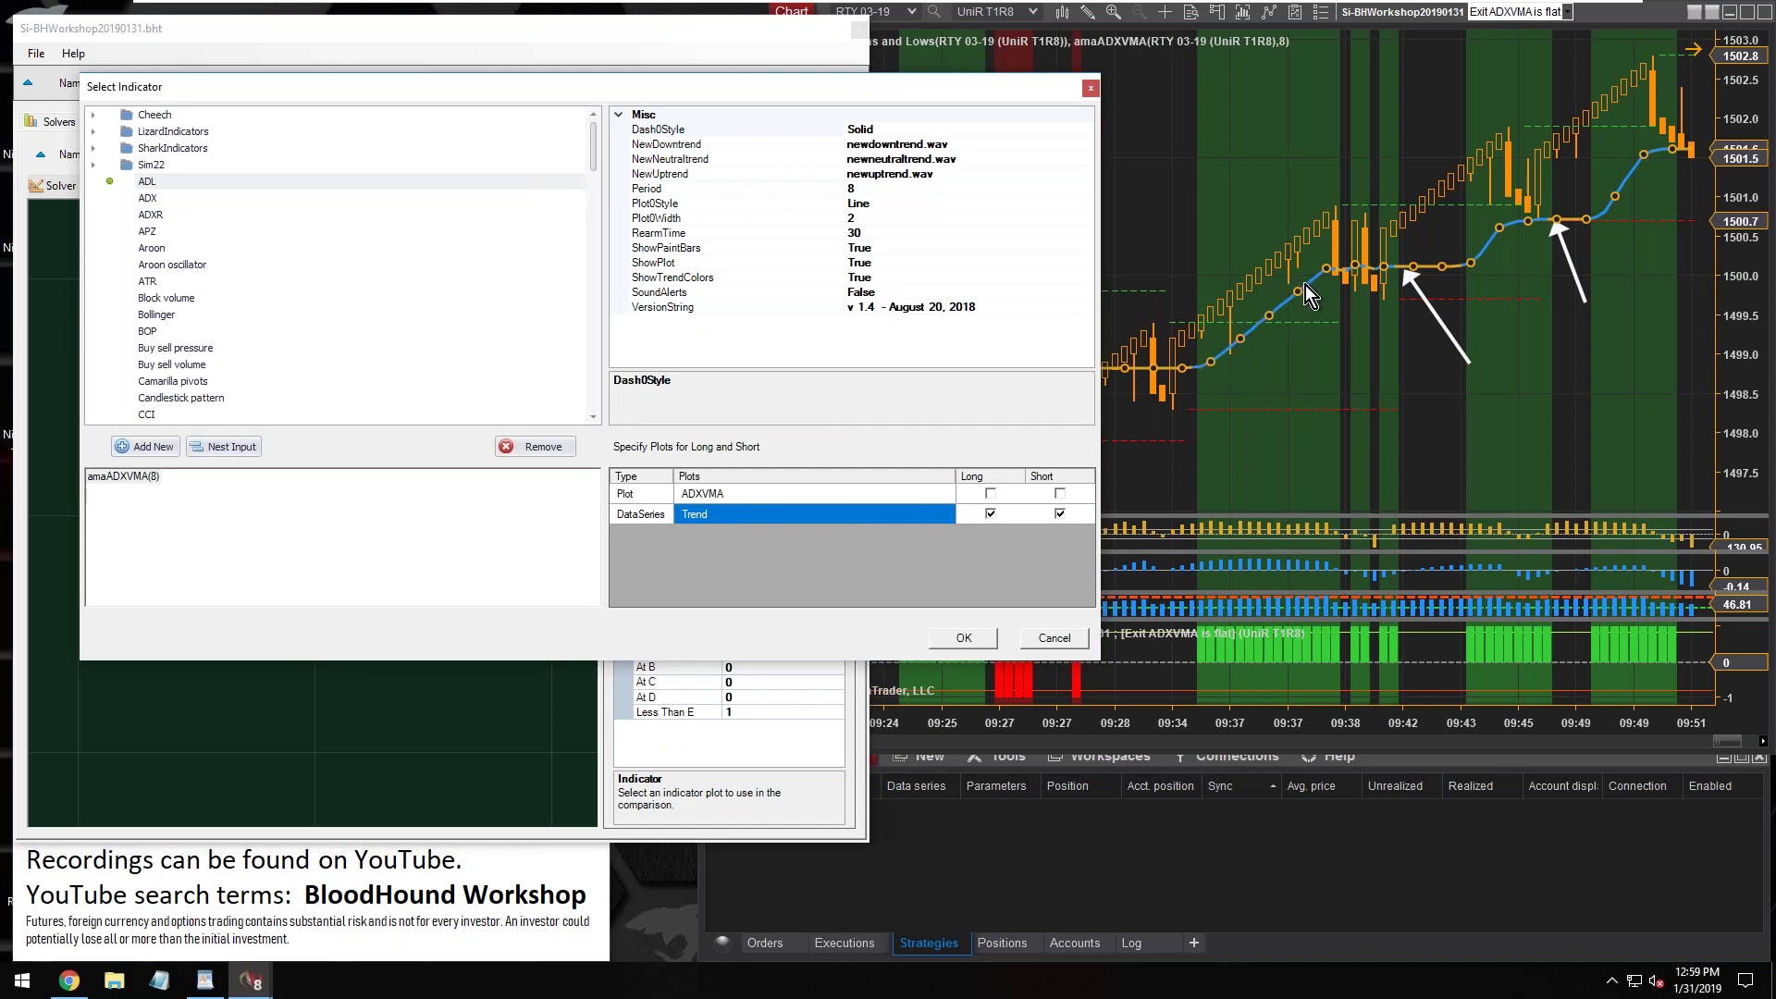
pyautogui.moveTo(974, 82); pyautogui.dragTo(906, 100)
pyautogui.moveTo(950, 219); pyautogui.dragTo(762, 220)
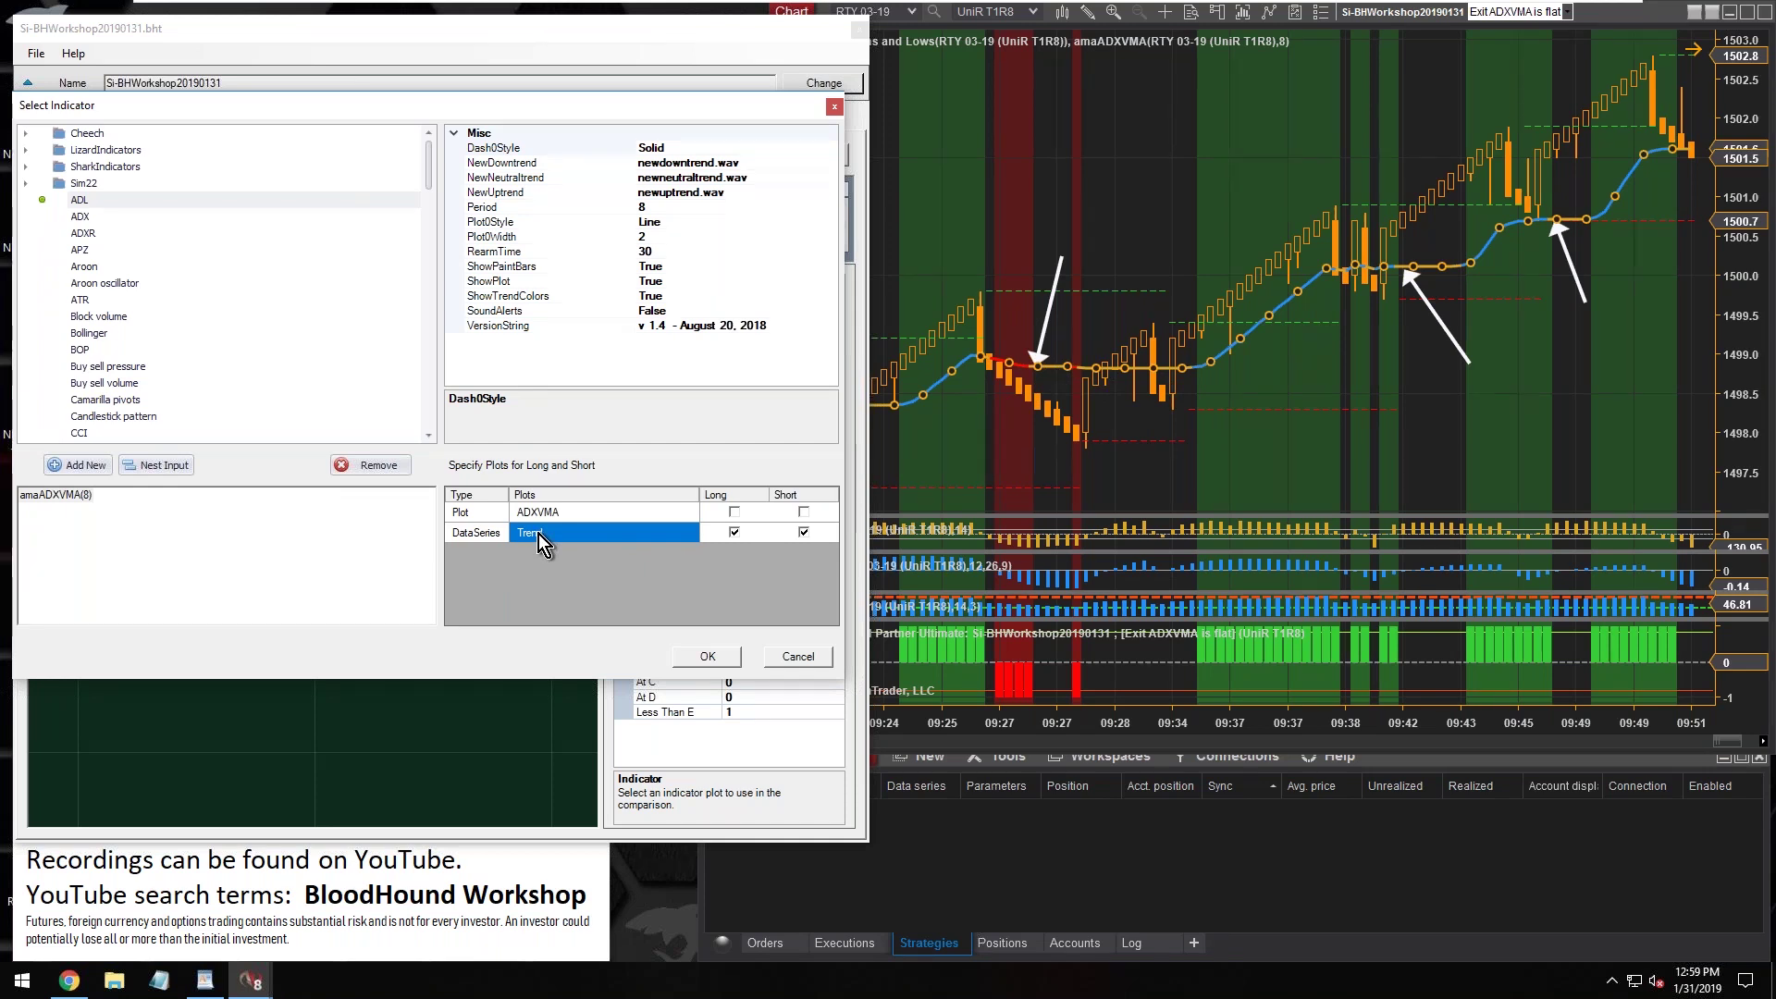
# Step: Confirm the amaADXVMA Trend input and set threshold A to 1 and threshold E to -1
pyautogui.click(701, 656)
pyautogui.click(660, 473)
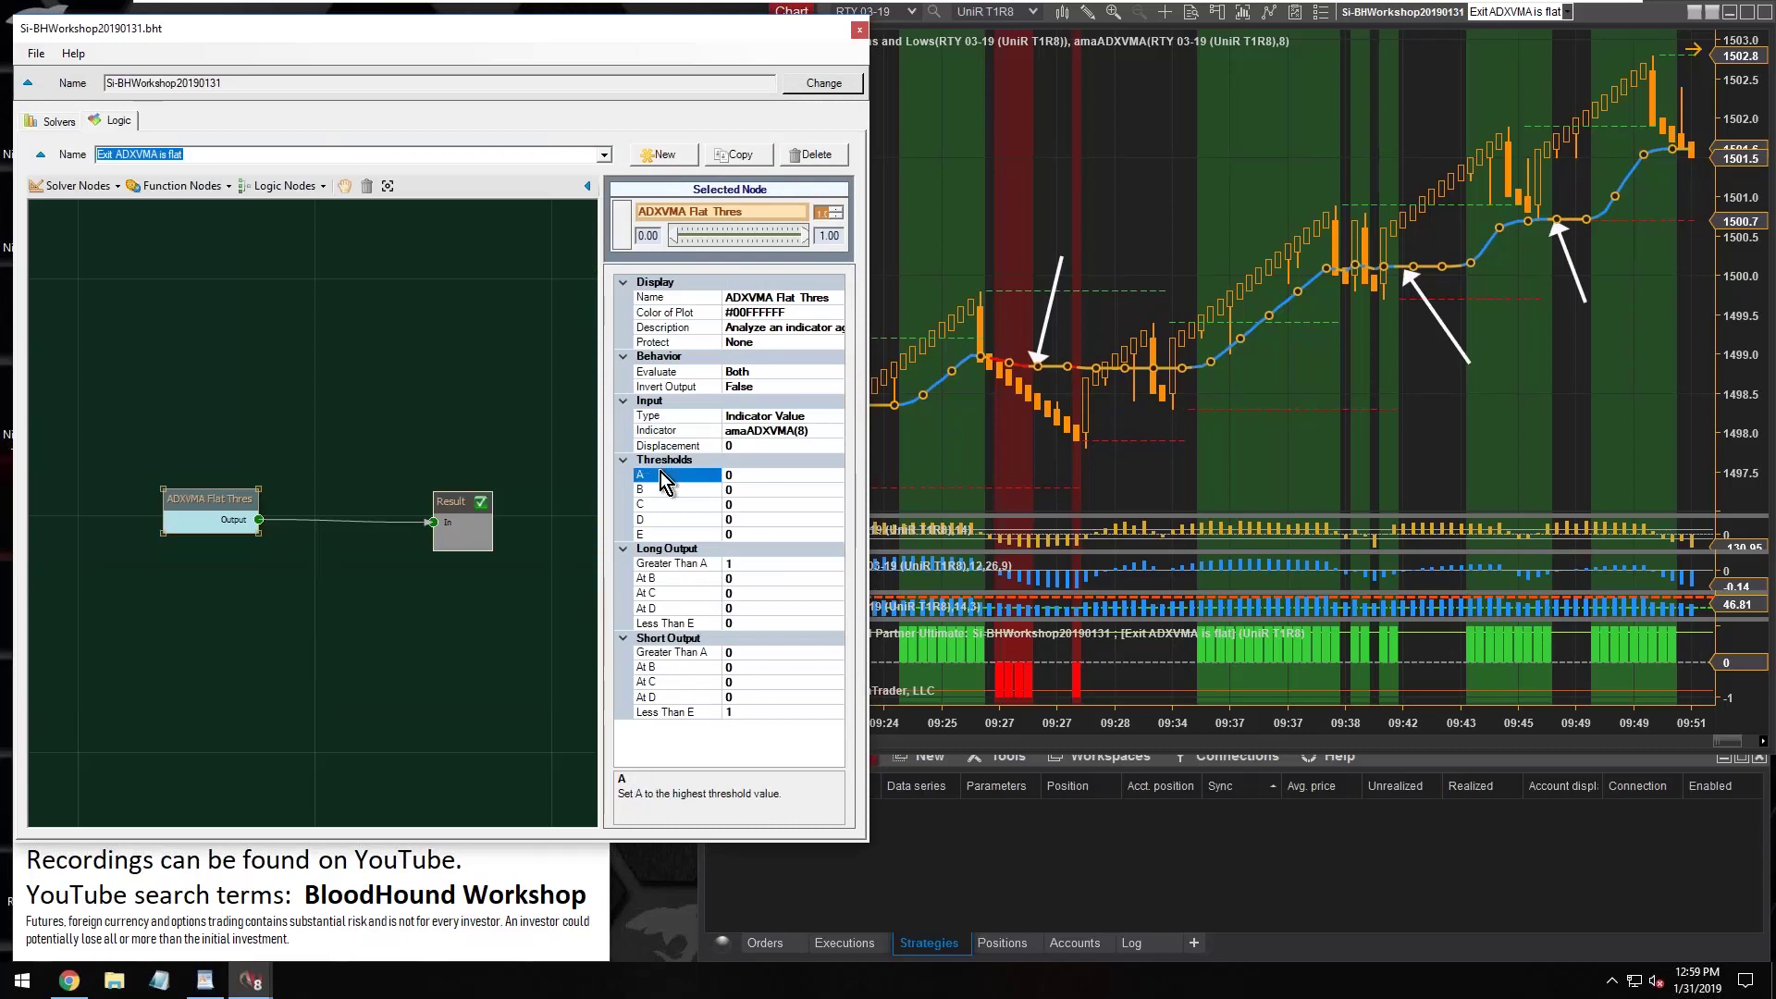
pyautogui.write('1')
pyautogui.click(742, 534)
pyautogui.write('1')
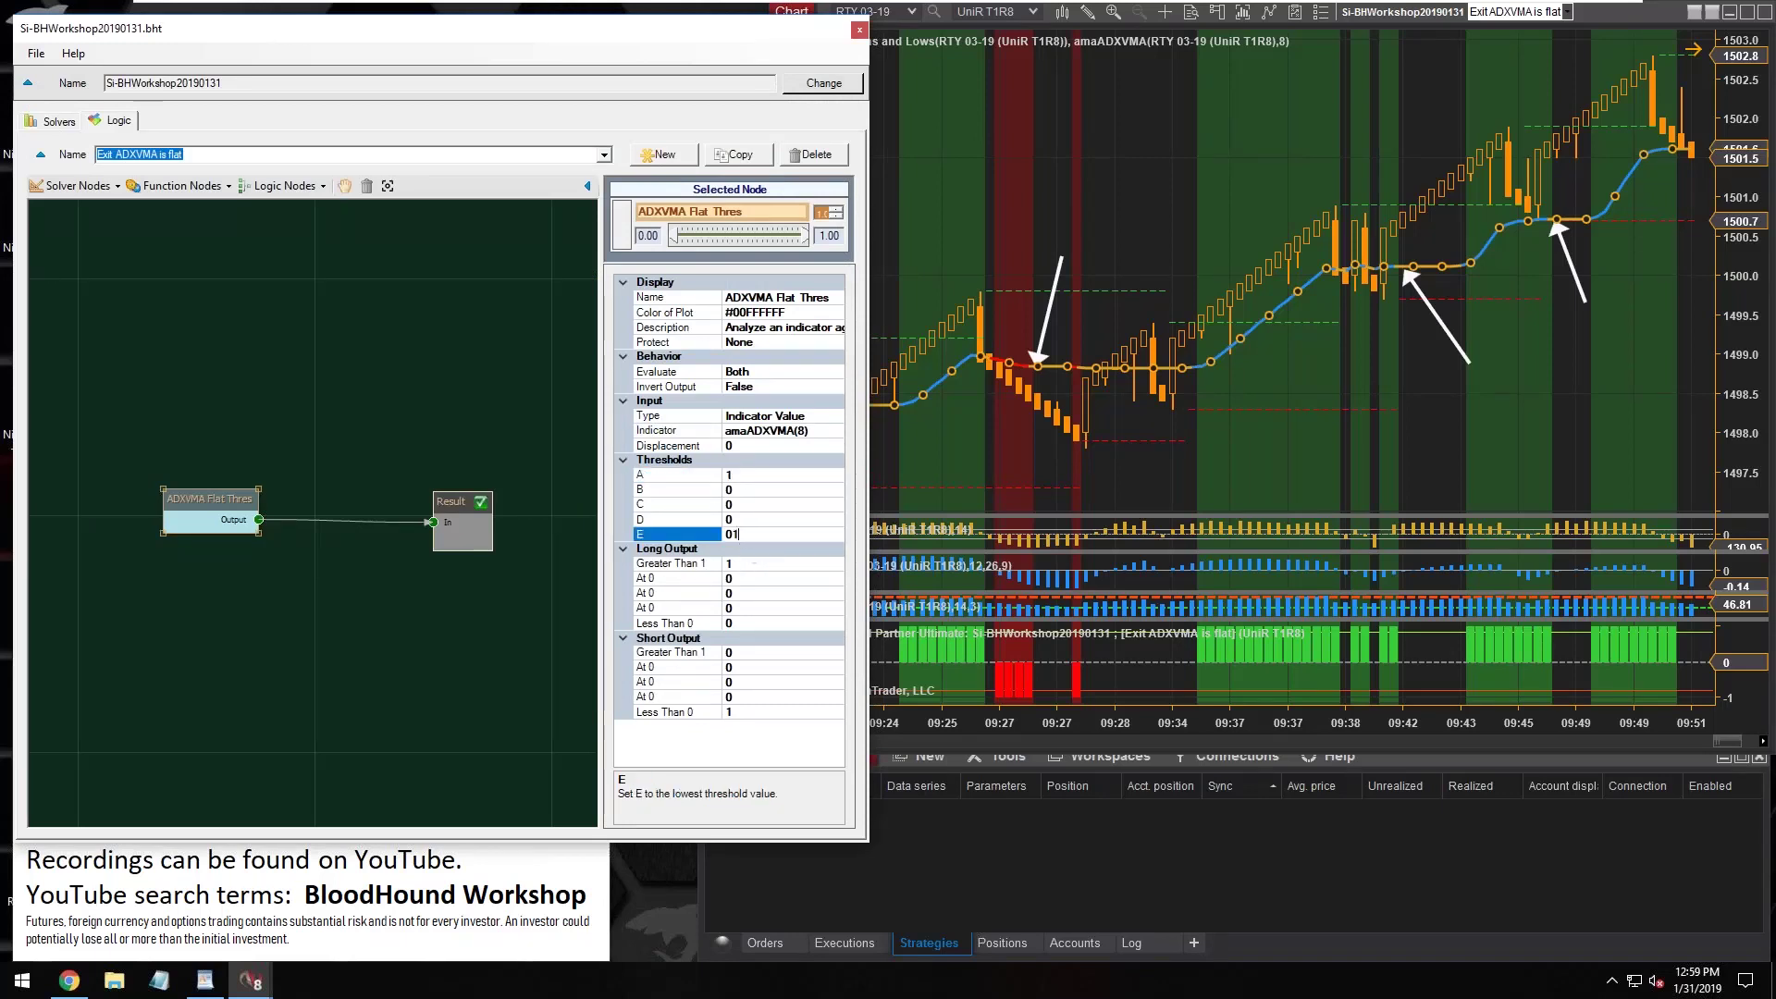
pyautogui.click(744, 490)
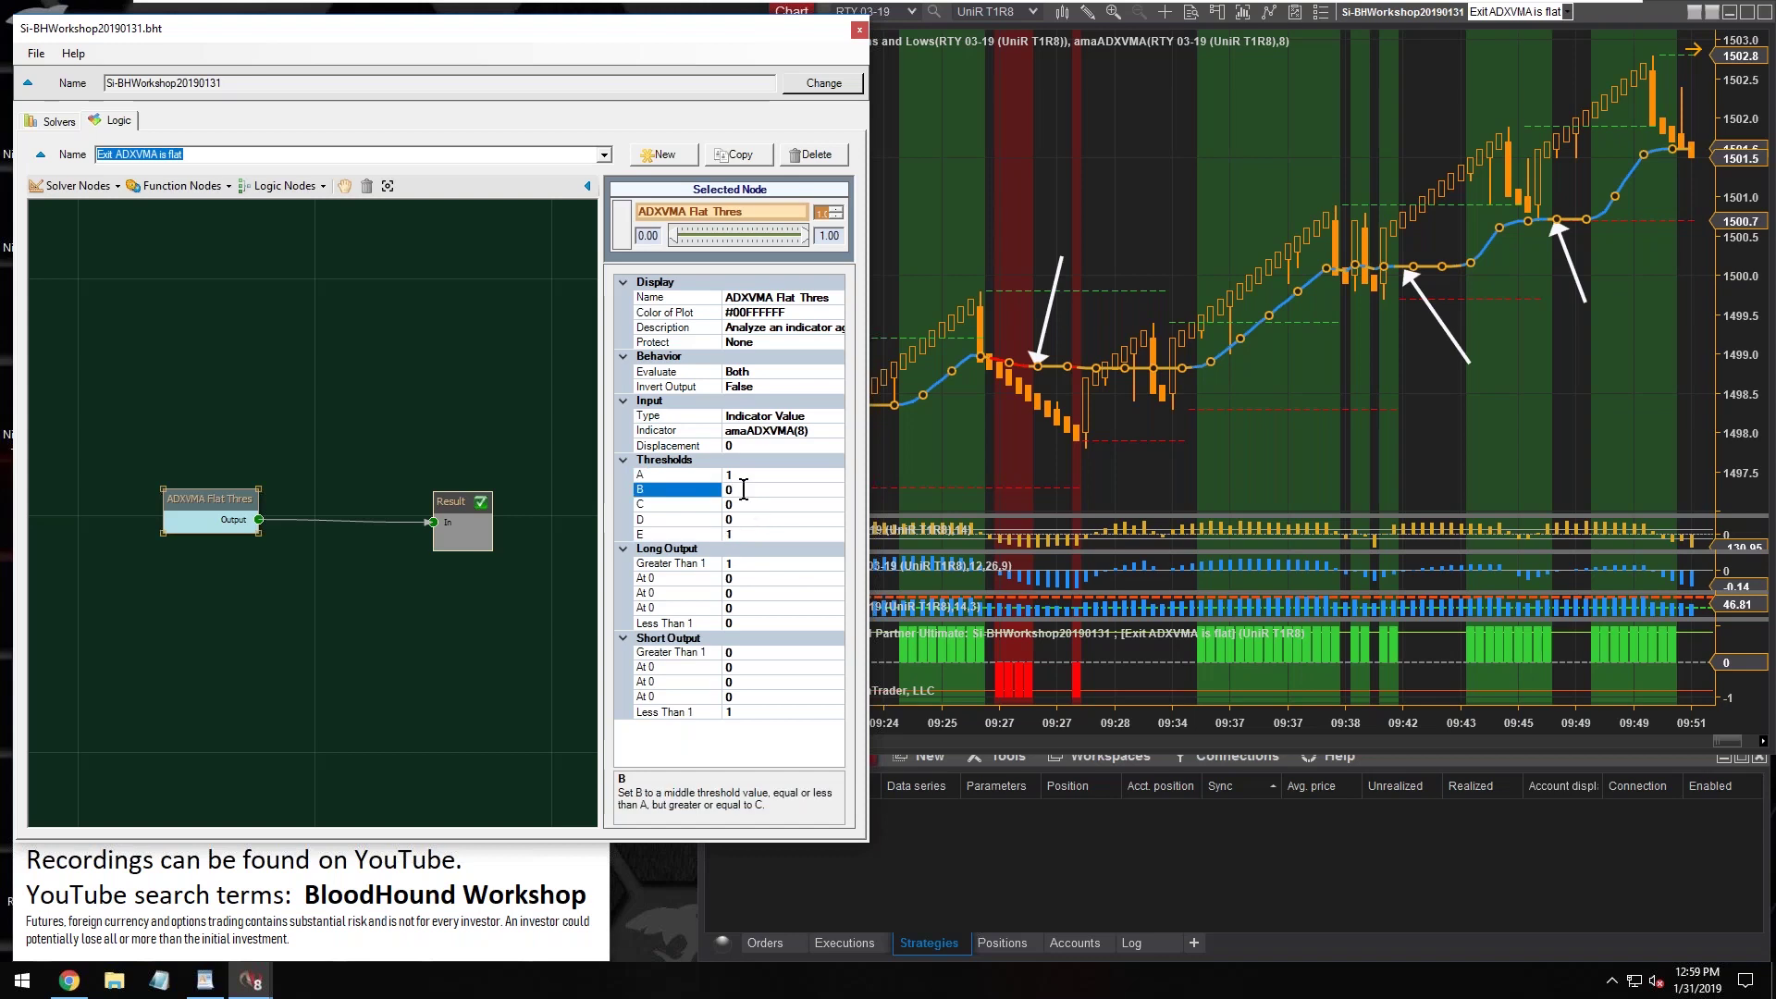
pyautogui.click(740, 476)
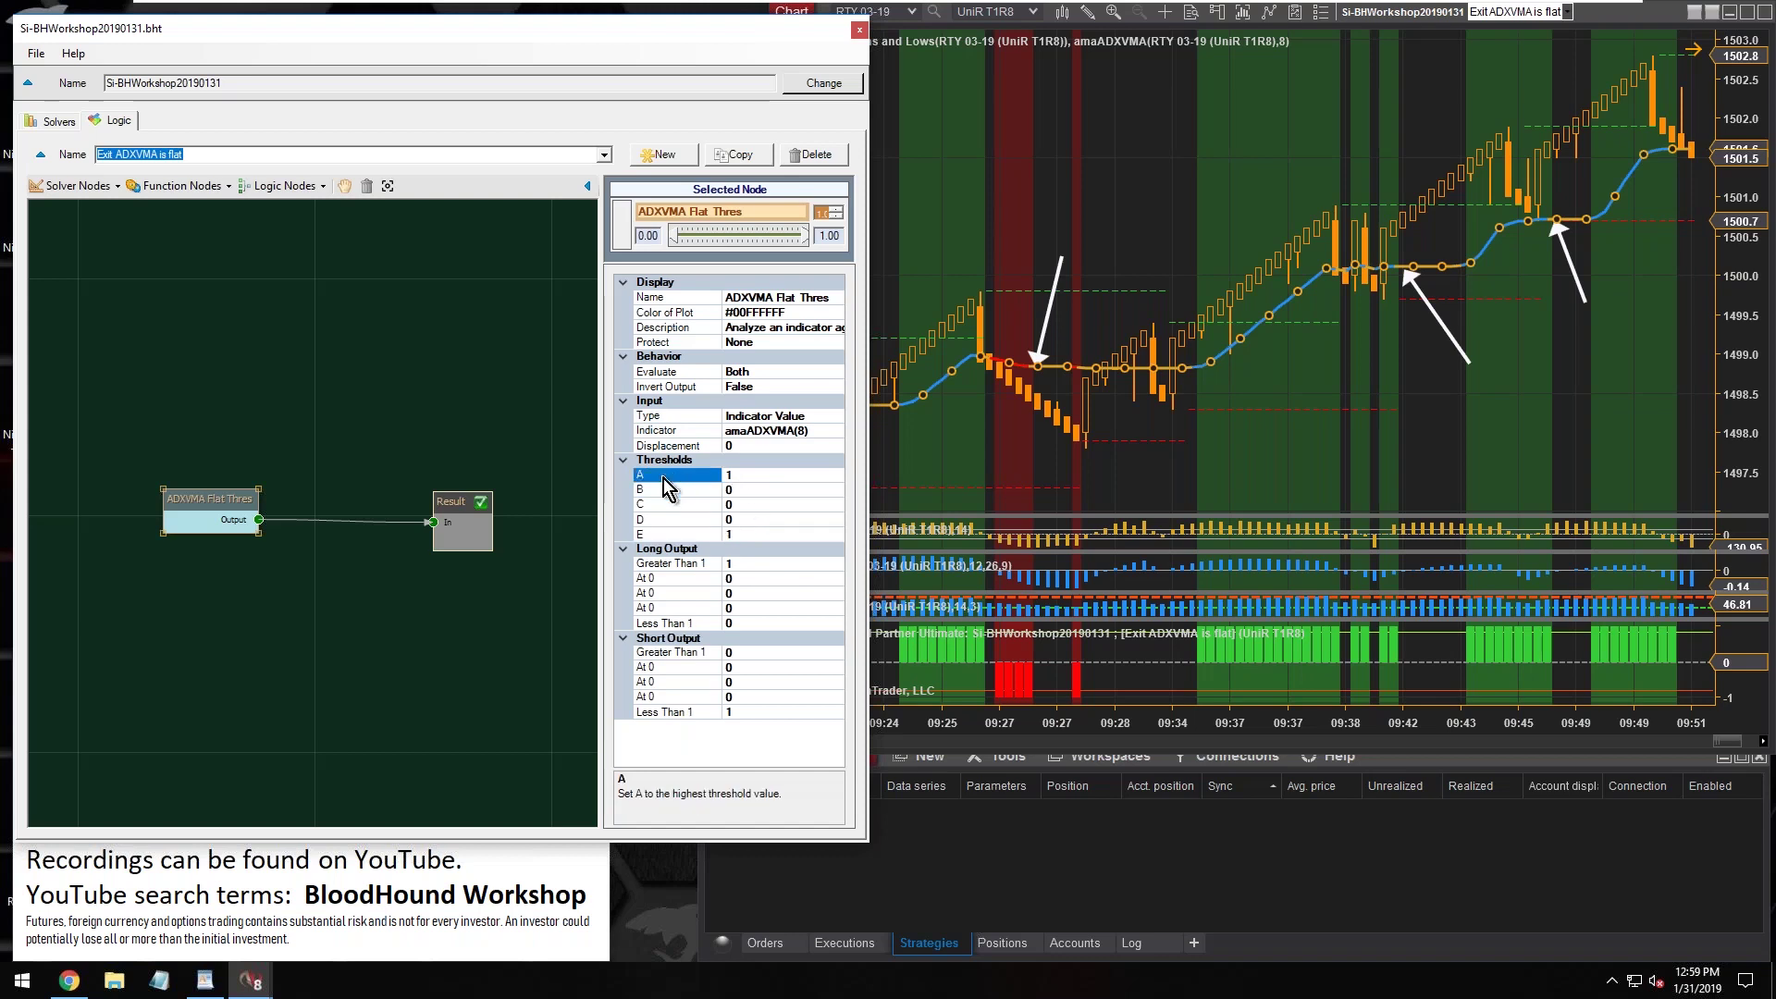
pyautogui.doubleClick(740, 476)
pyautogui.click(737, 535)
pyautogui.doubleClick(737, 535)
pyautogui.write('-1')
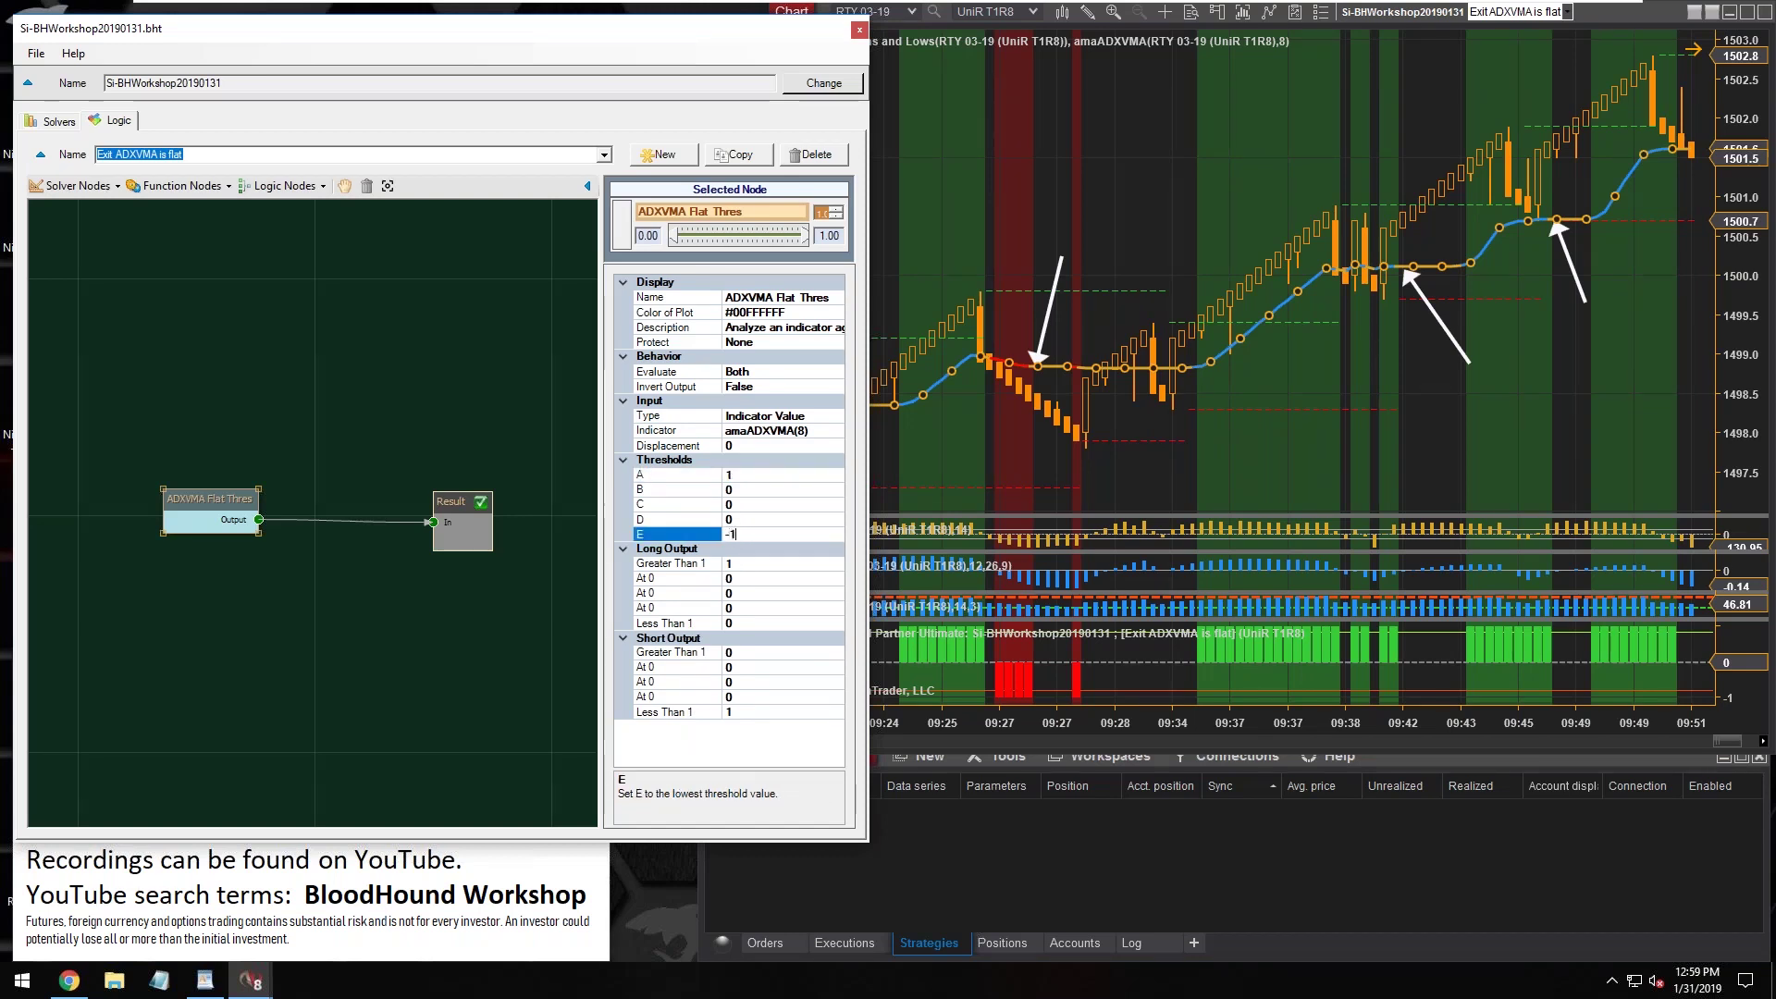
pyautogui.click(748, 564)
pyautogui.doubleClick(748, 564)
# Step: Set Long Output 0 above 1 and 1 at 0, and Short Output 0 below -1 and 1 at 0
pyautogui.write('0')
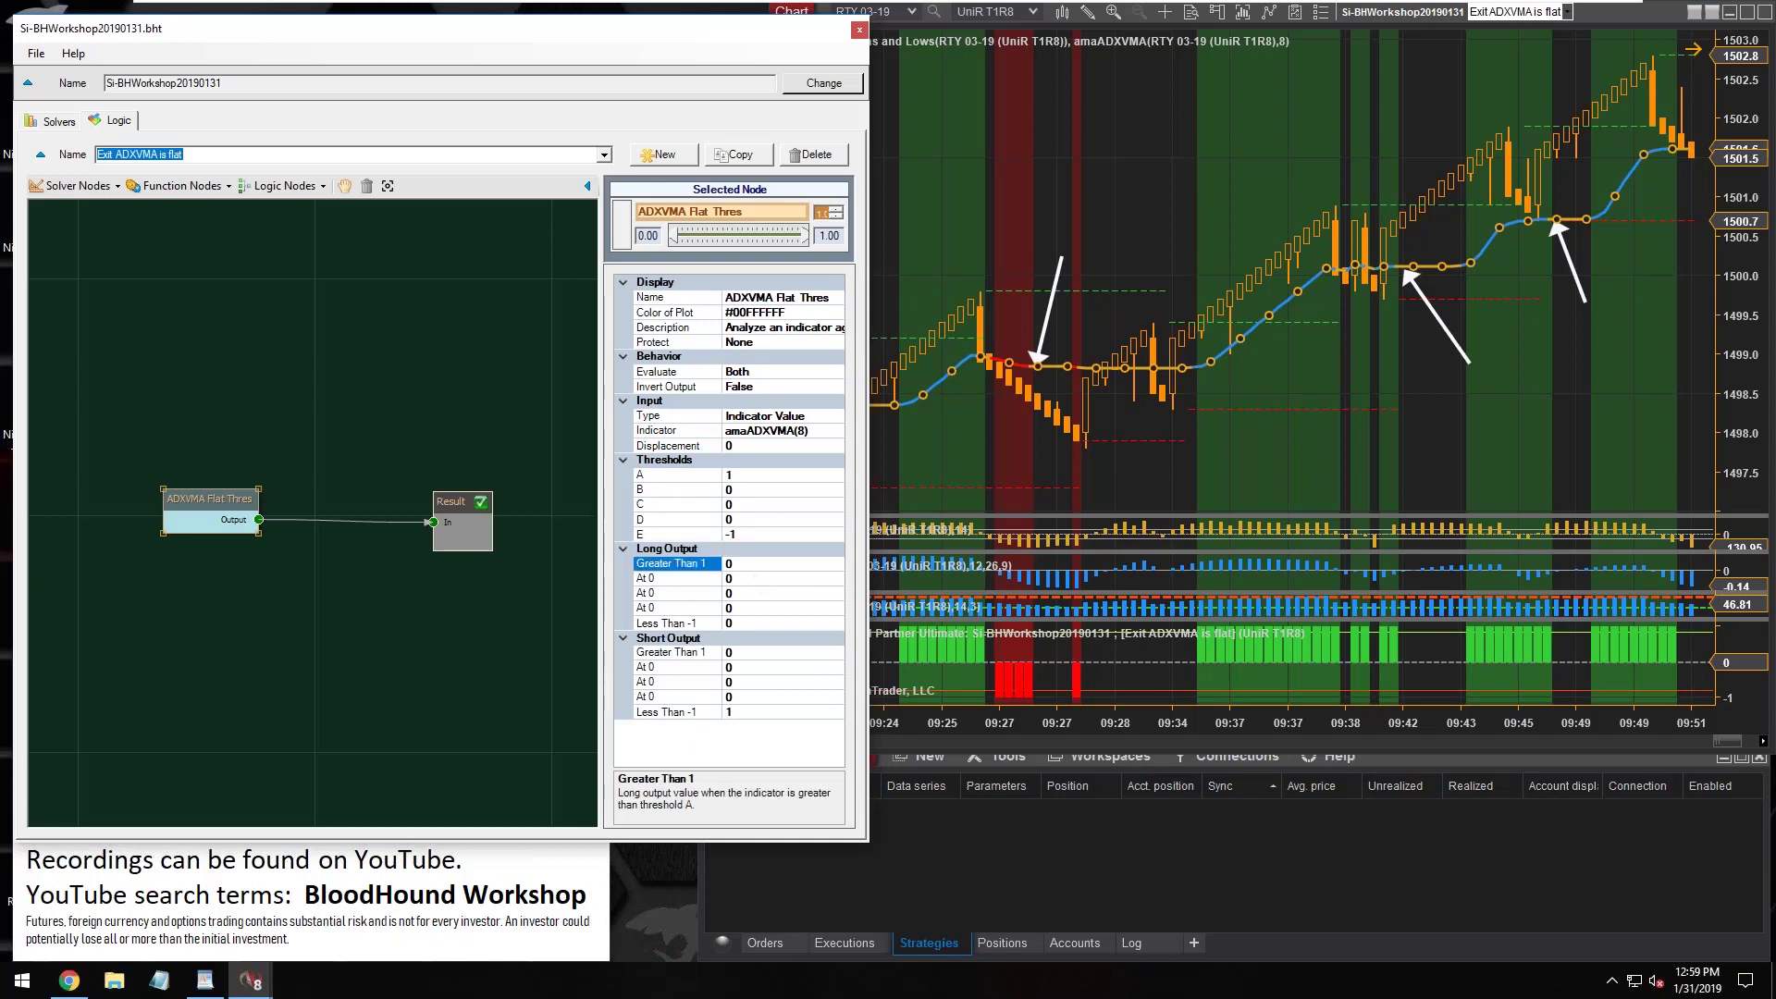
pyautogui.click(740, 578)
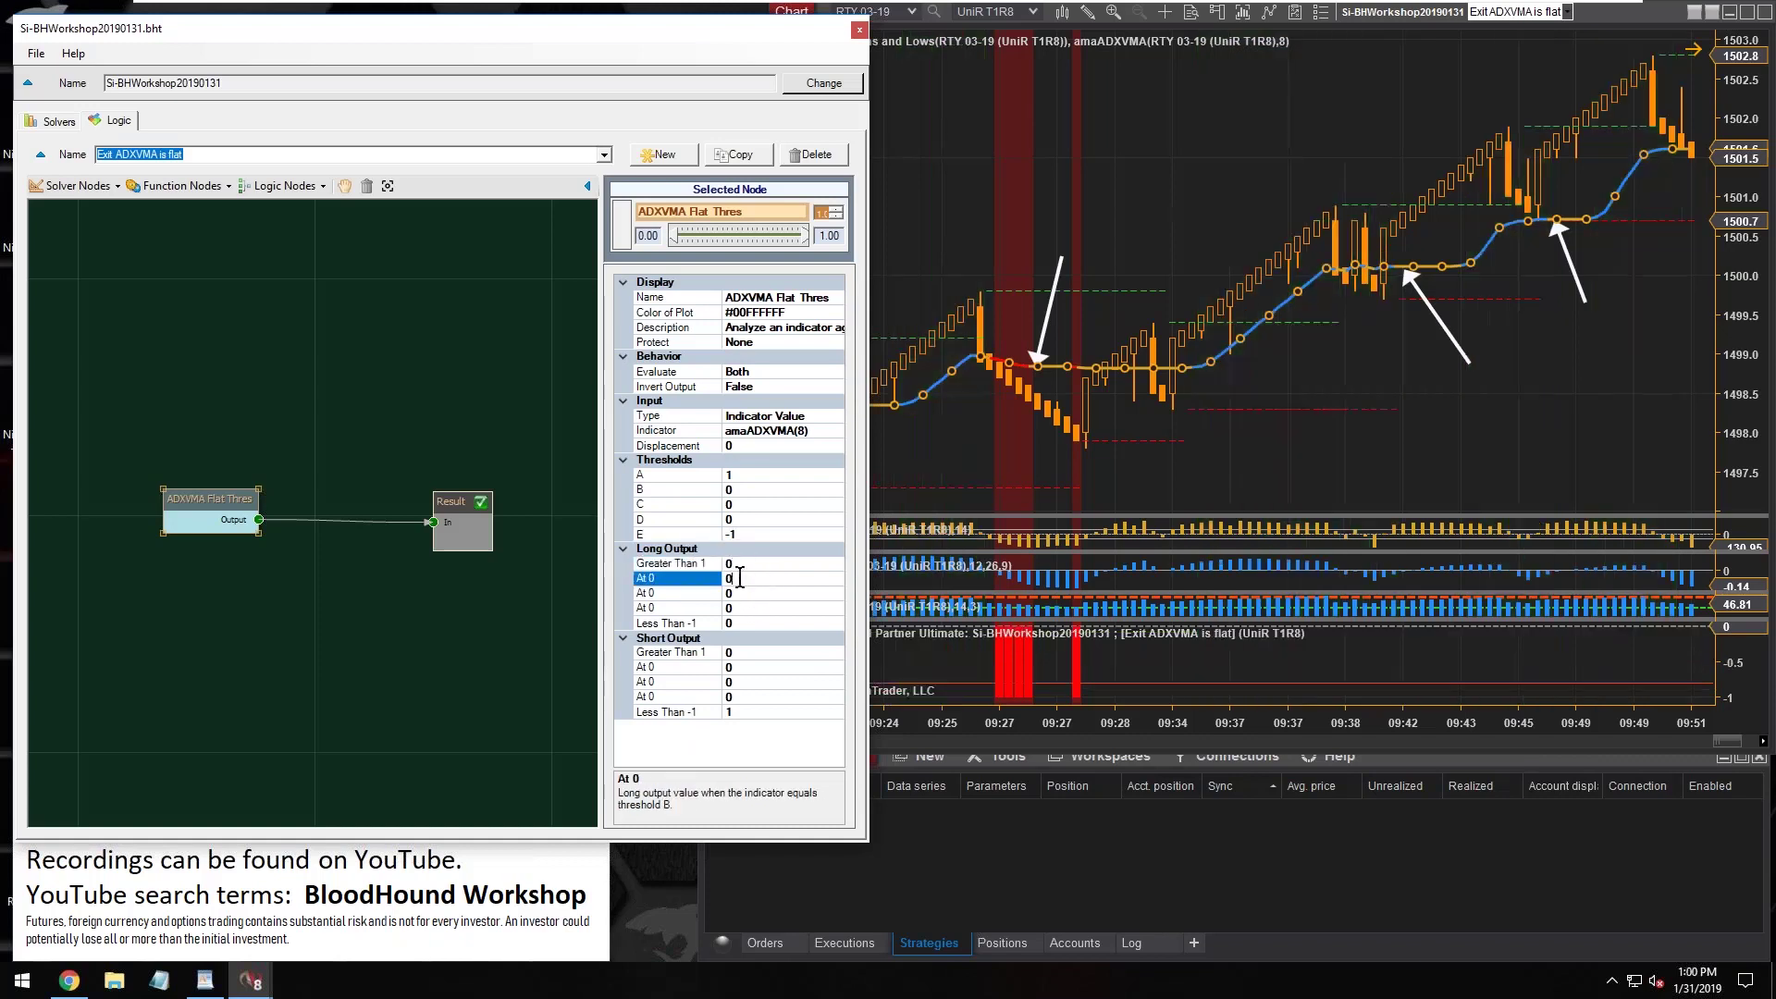
pyautogui.write('1')
pyautogui.click(741, 712)
pyautogui.write('0')
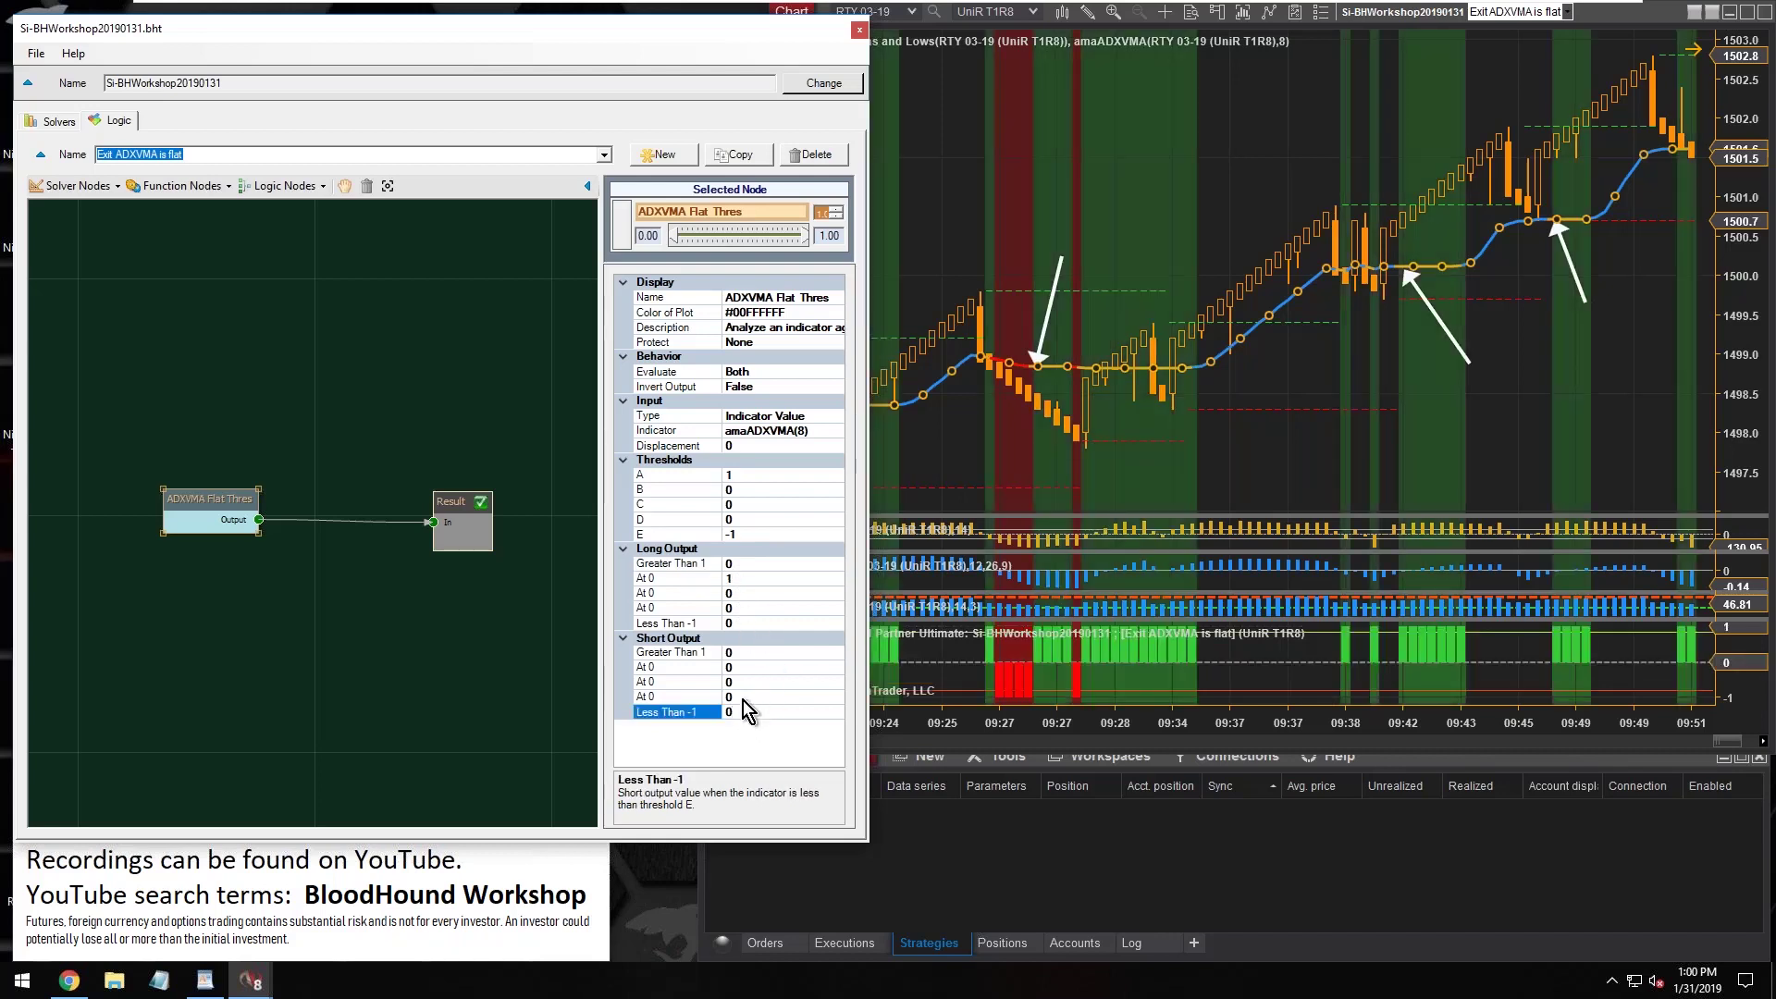
pyautogui.click(742, 696)
pyautogui.click(740, 667)
pyautogui.write('1')
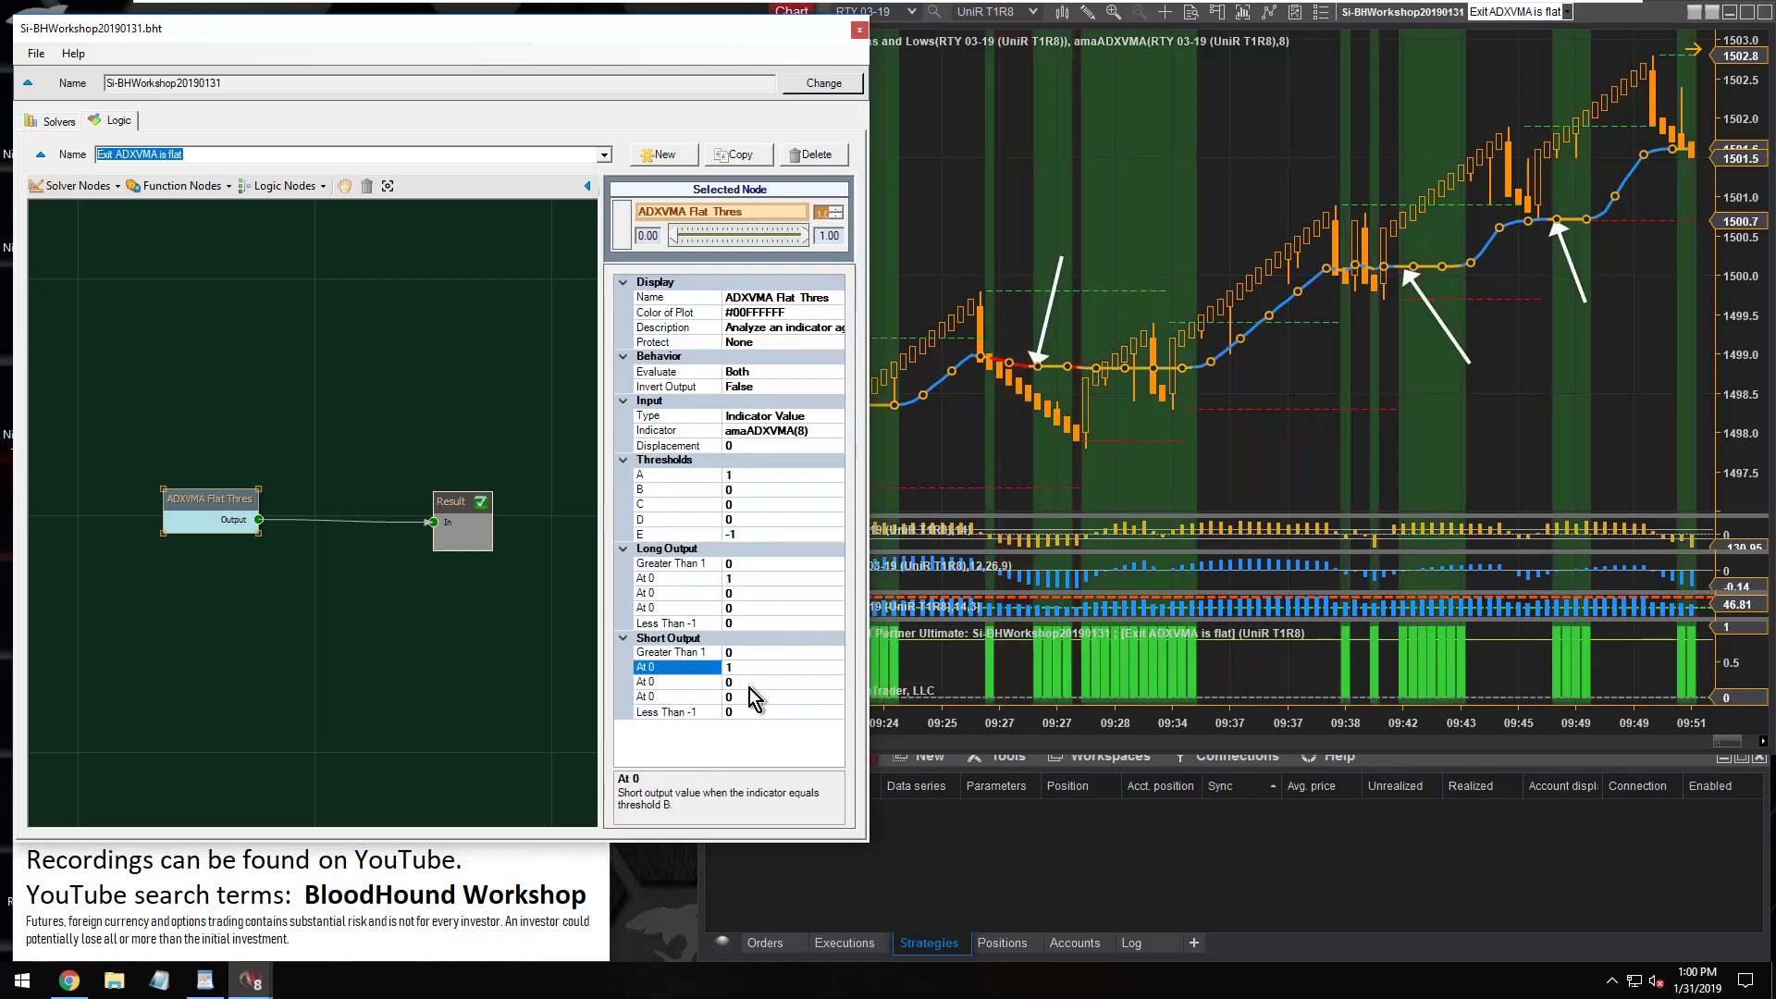
pyautogui.click(748, 685)
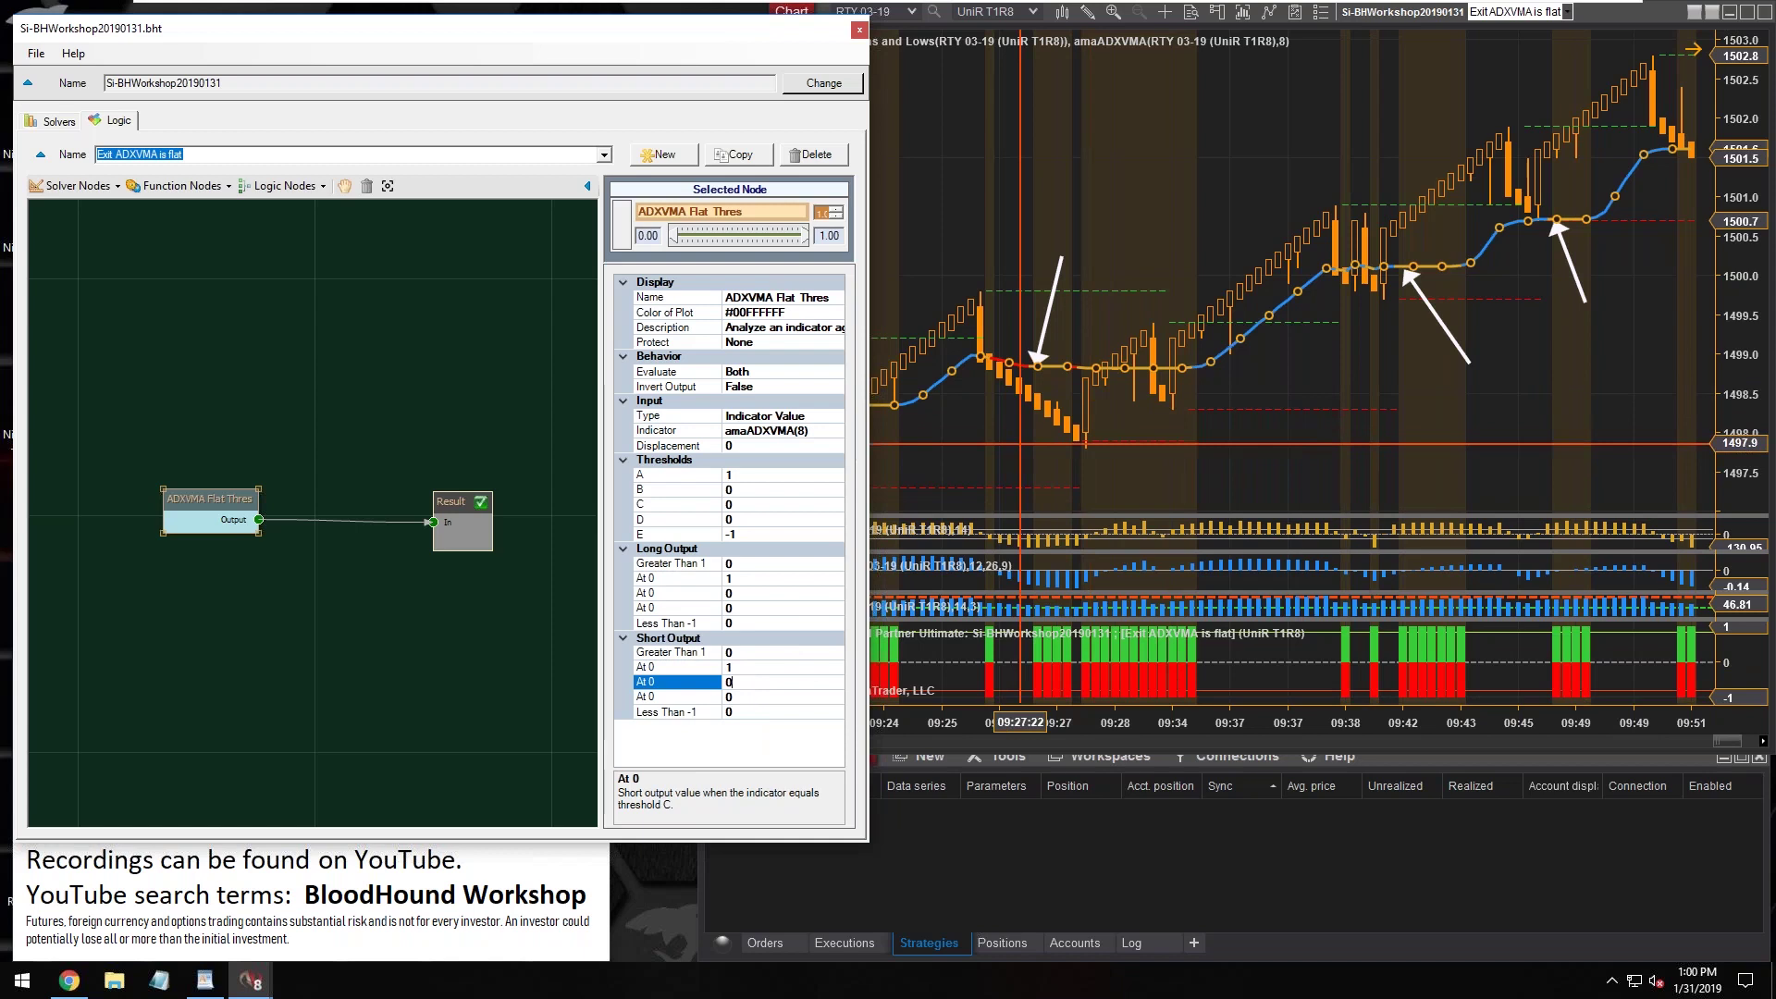
pyautogui.click(1020, 444)
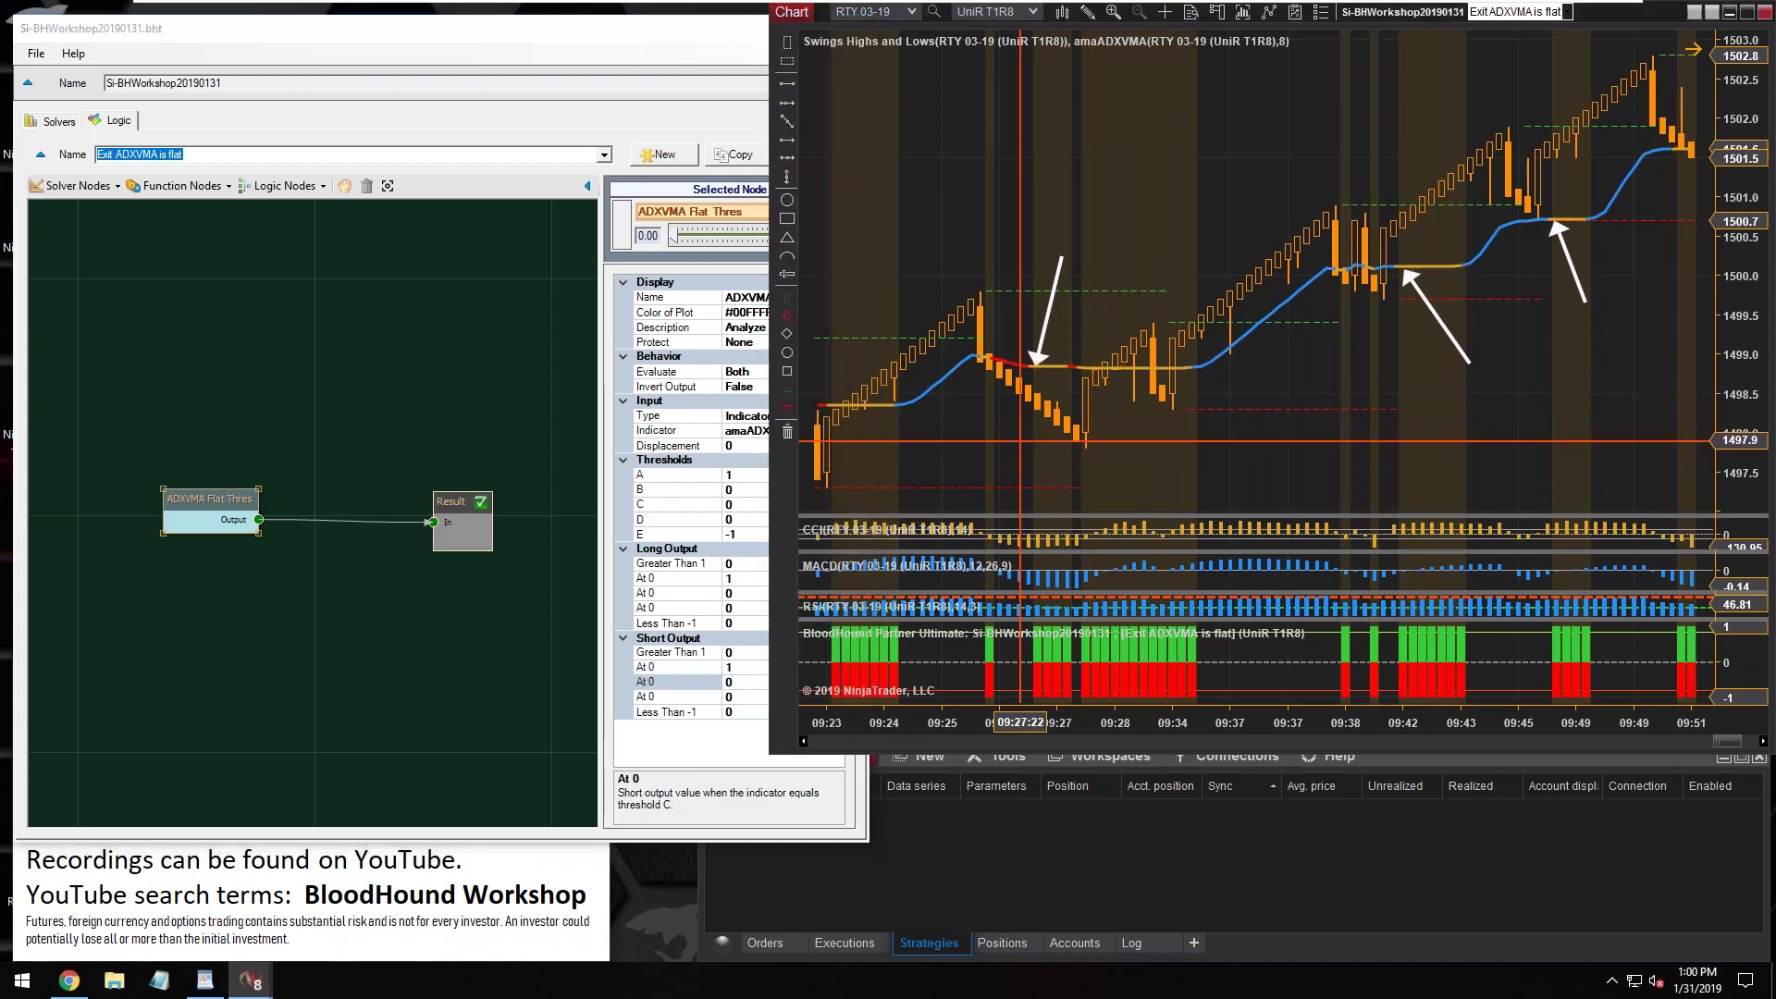
# Step: Nudge the white chart arrow up, pan the chart, and shift the ADXVMA Flat Thres node left
pyautogui.click(1043, 344)
pyautogui.moveTo(1043, 344); pyautogui.dragTo(1042, 341)
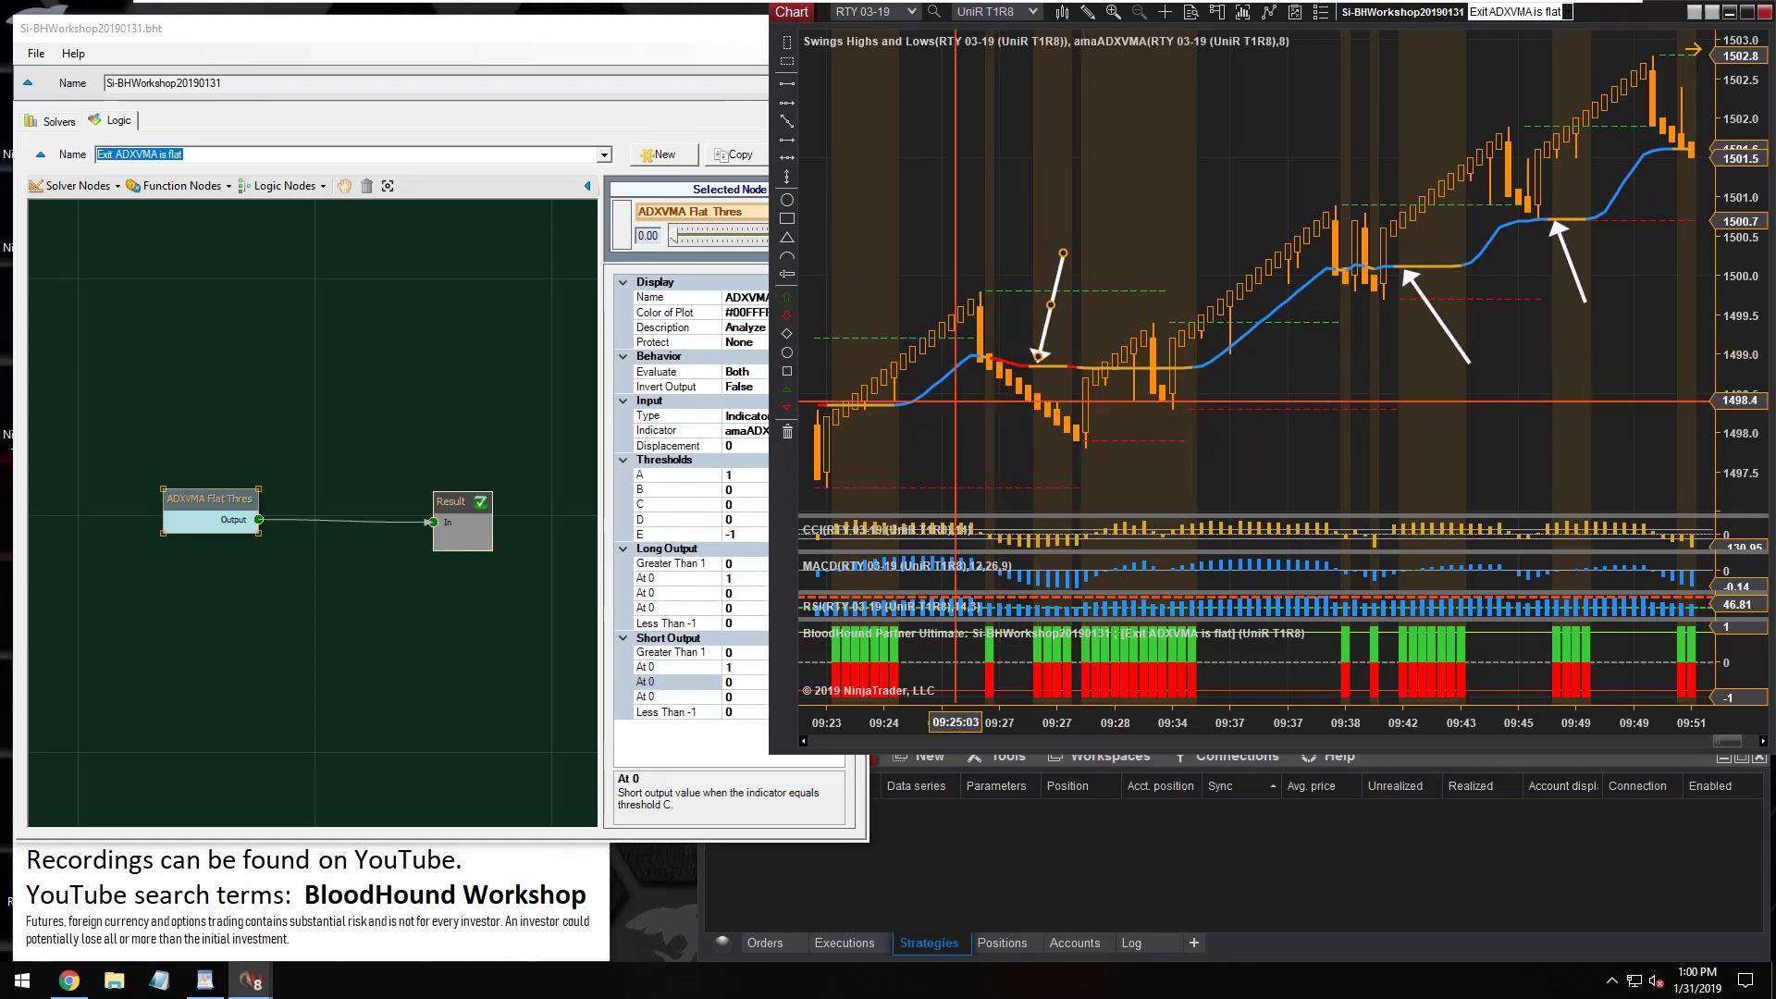
pyautogui.moveTo(177, 497); pyautogui.dragTo(261, 505)
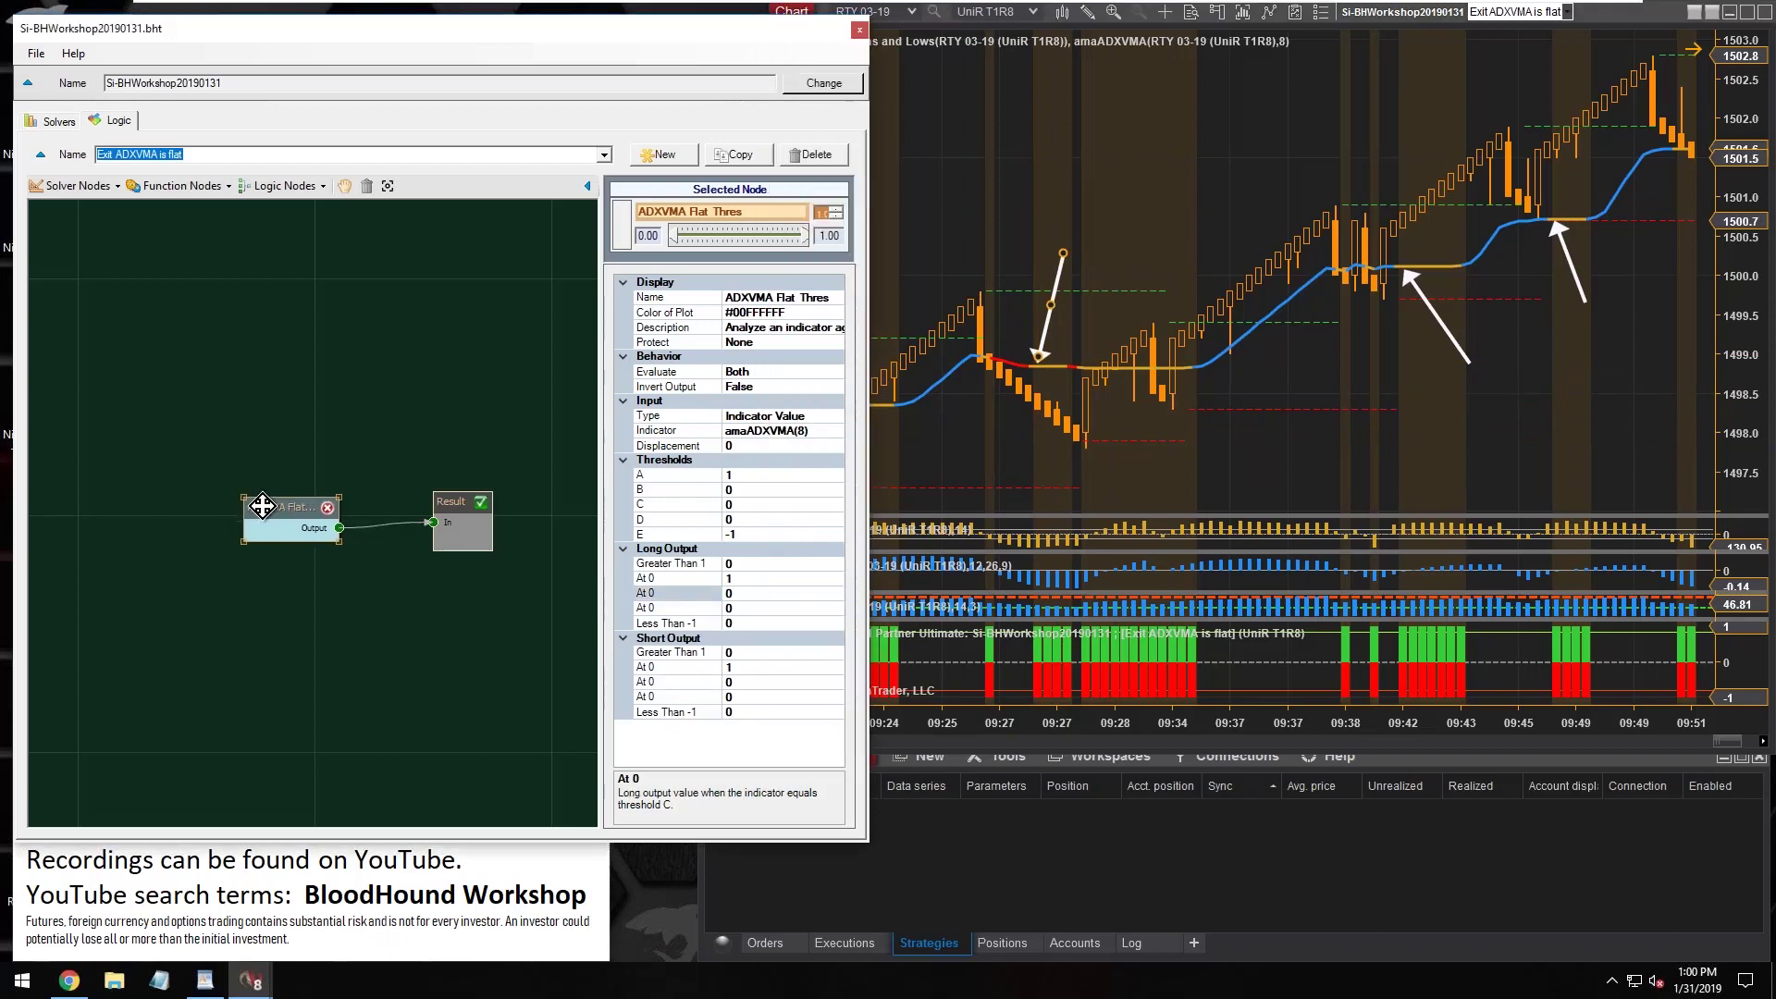
pyautogui.moveTo(989, 456); pyautogui.dragTo(1104, 446)
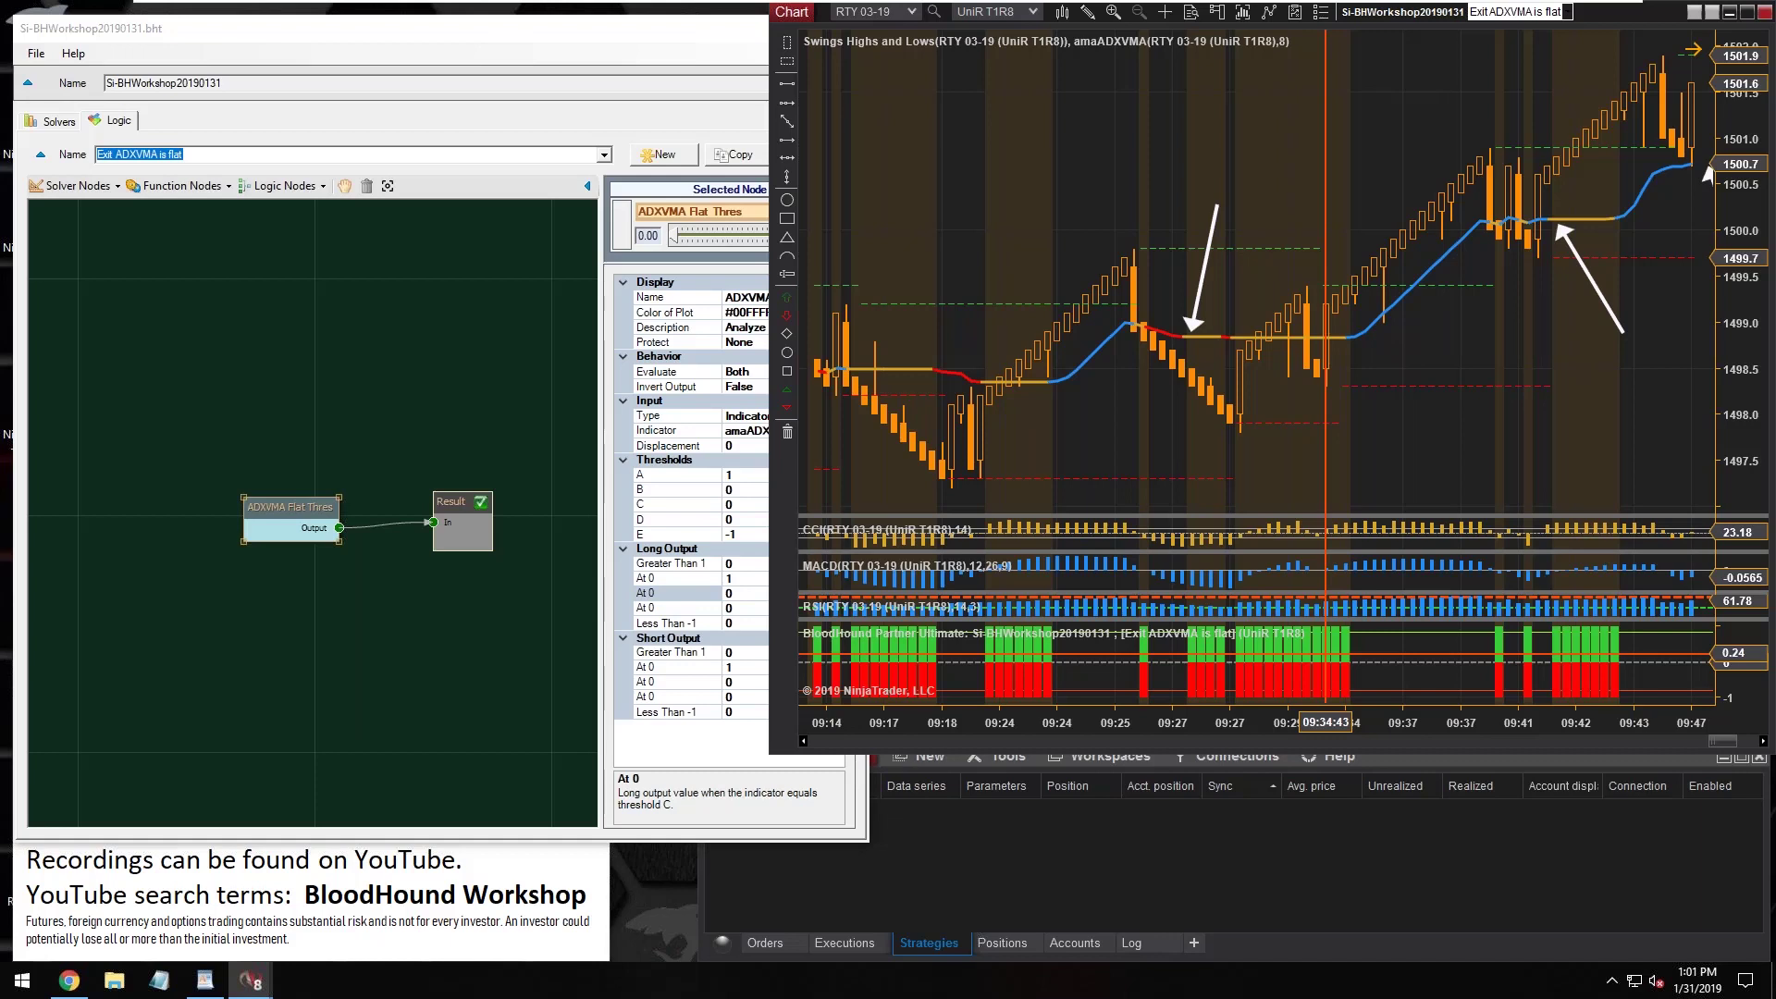
pyautogui.moveTo(280, 507); pyautogui.dragTo(169, 503)
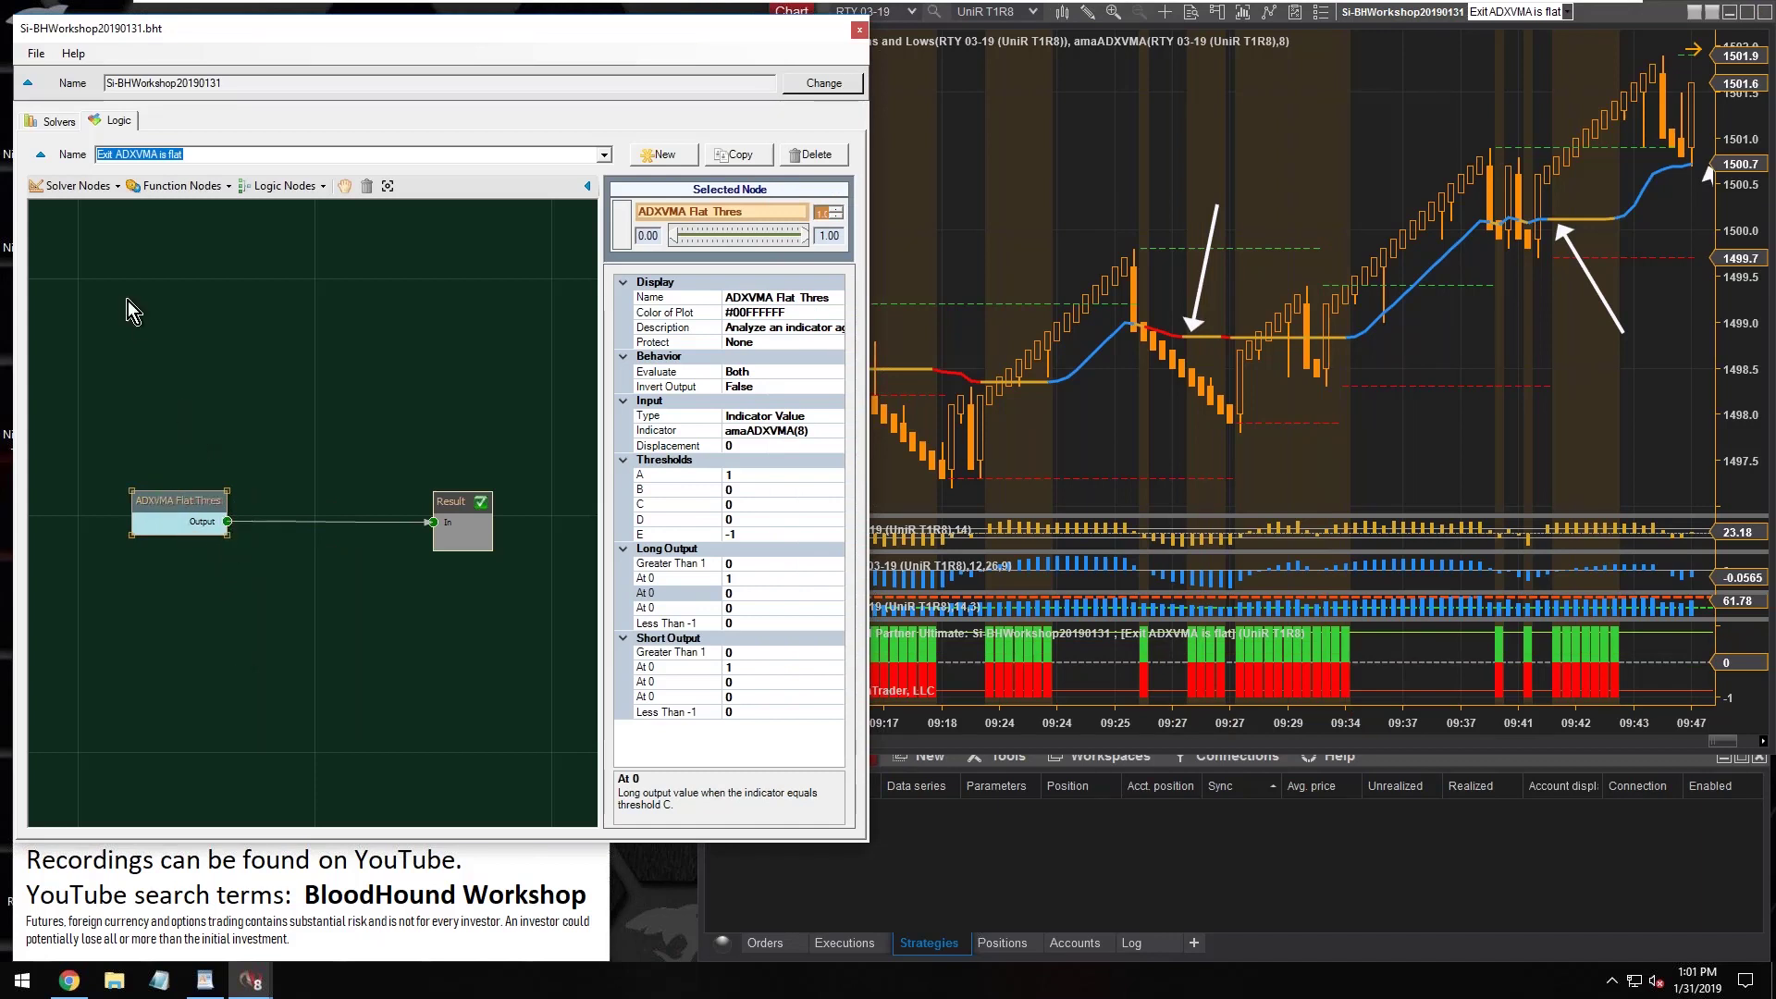
pyautogui.click(280, 189)
# Step: Add a Lookback node fed by ADXVMA Flat Thres and rename it 'Dis 1'
pyautogui.click(166, 187)
pyautogui.click(176, 186)
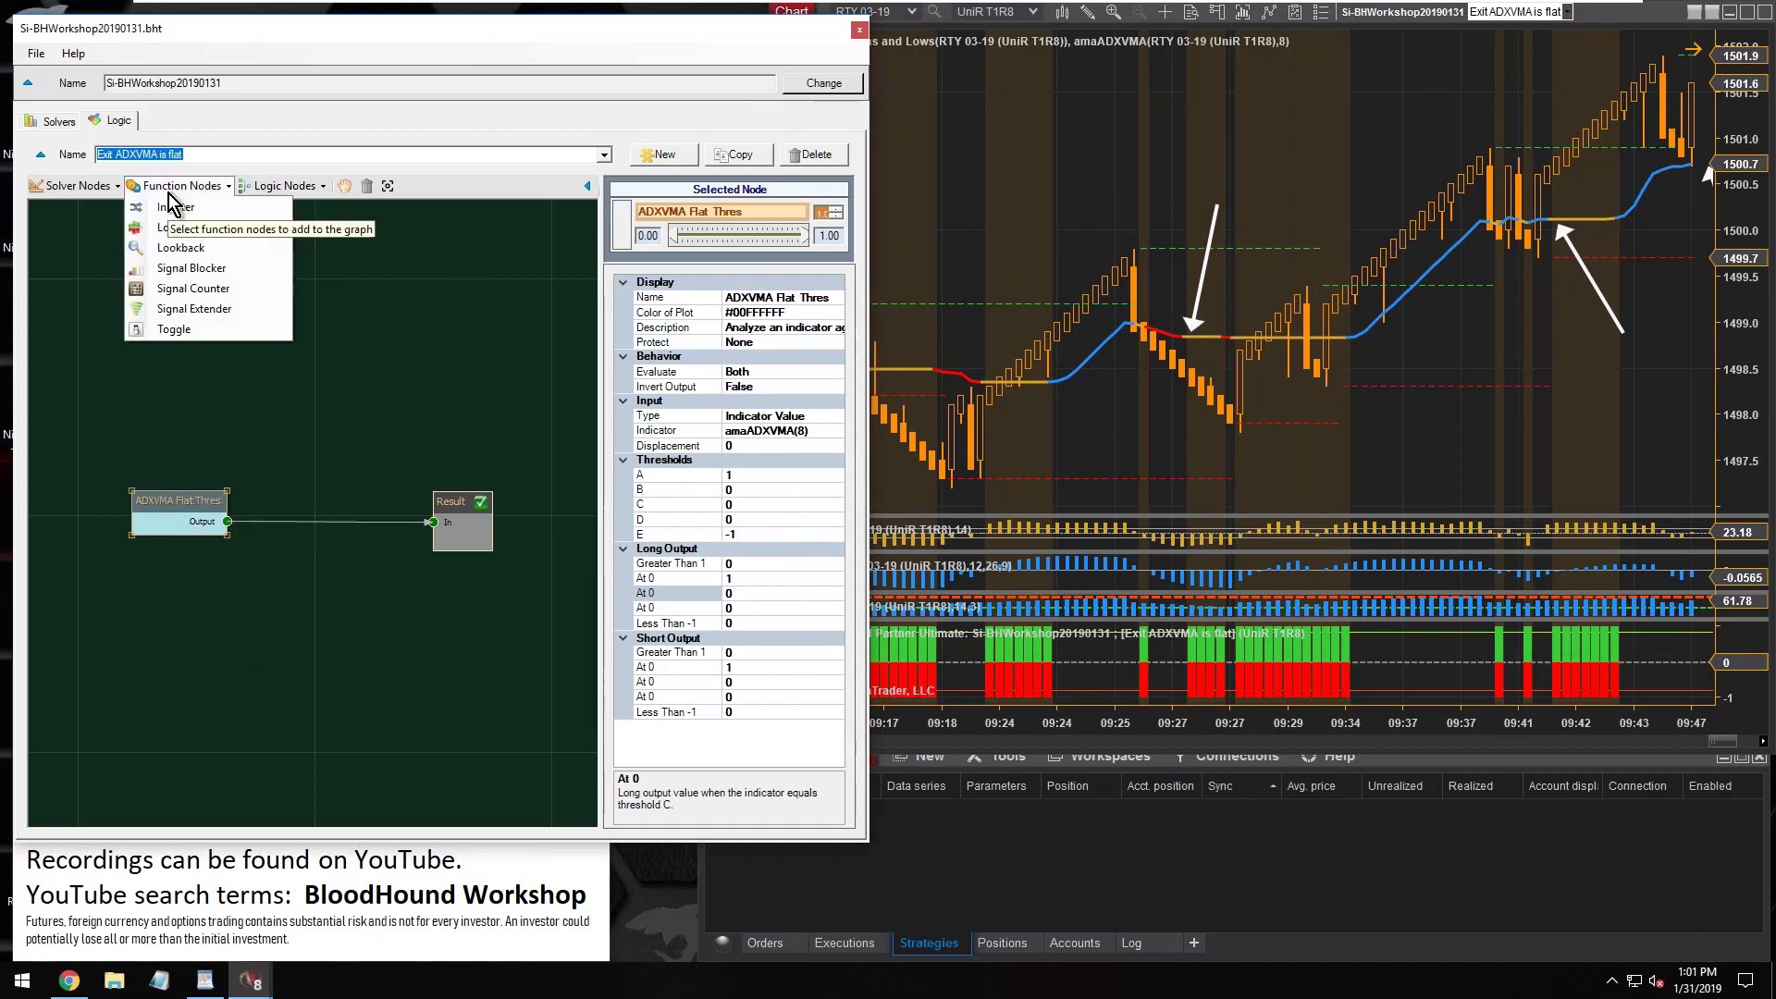
pyautogui.click(180, 248)
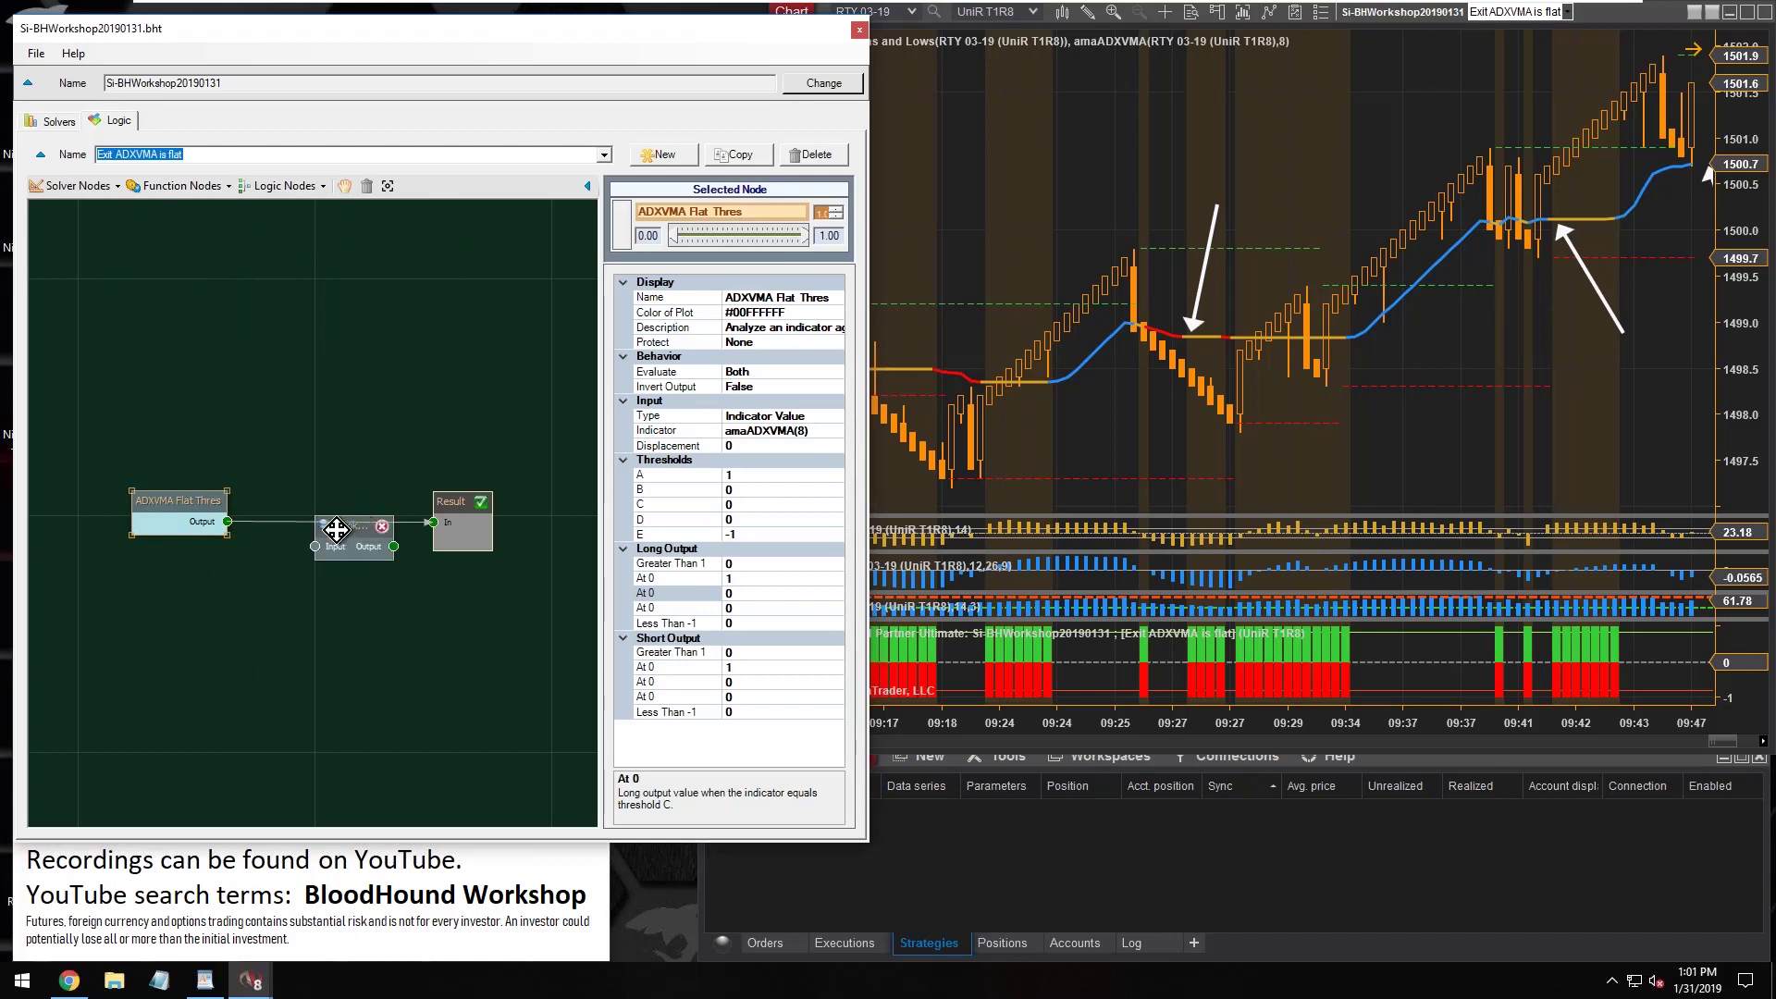
pyautogui.moveTo(336, 530); pyautogui.dragTo(271, 573)
pyautogui.click(710, 371)
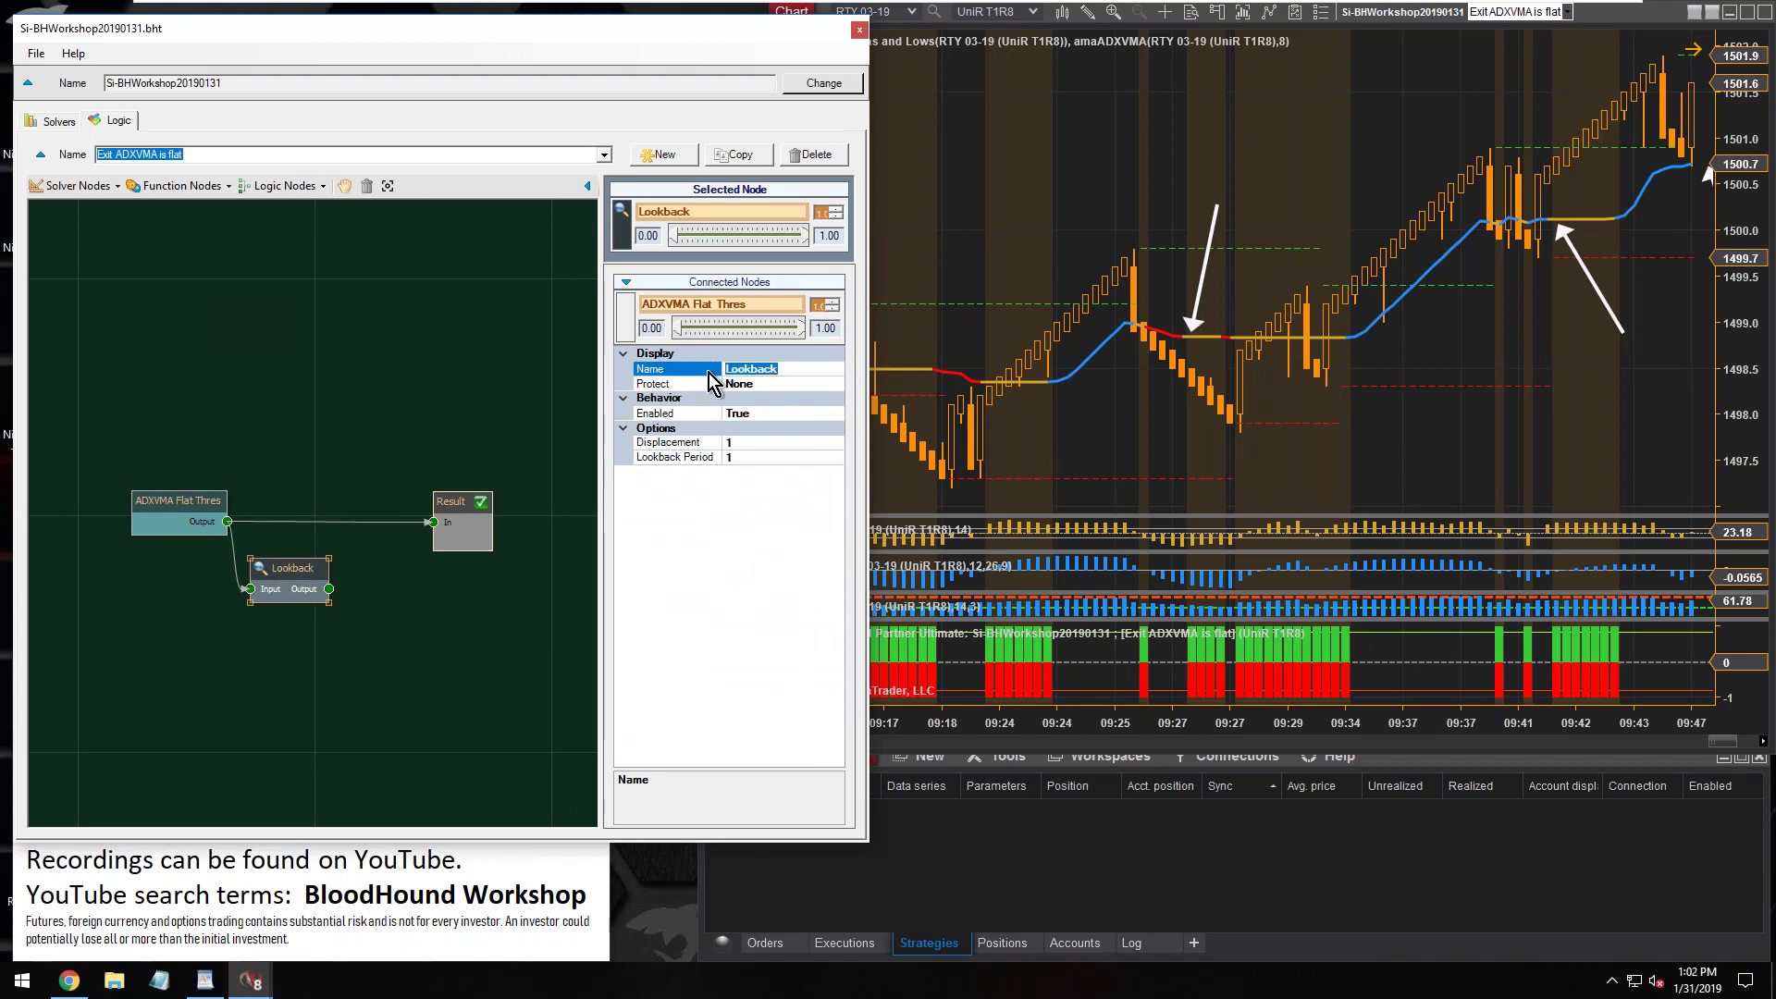
pyautogui.write('Dis 1')
pyautogui.click(668, 444)
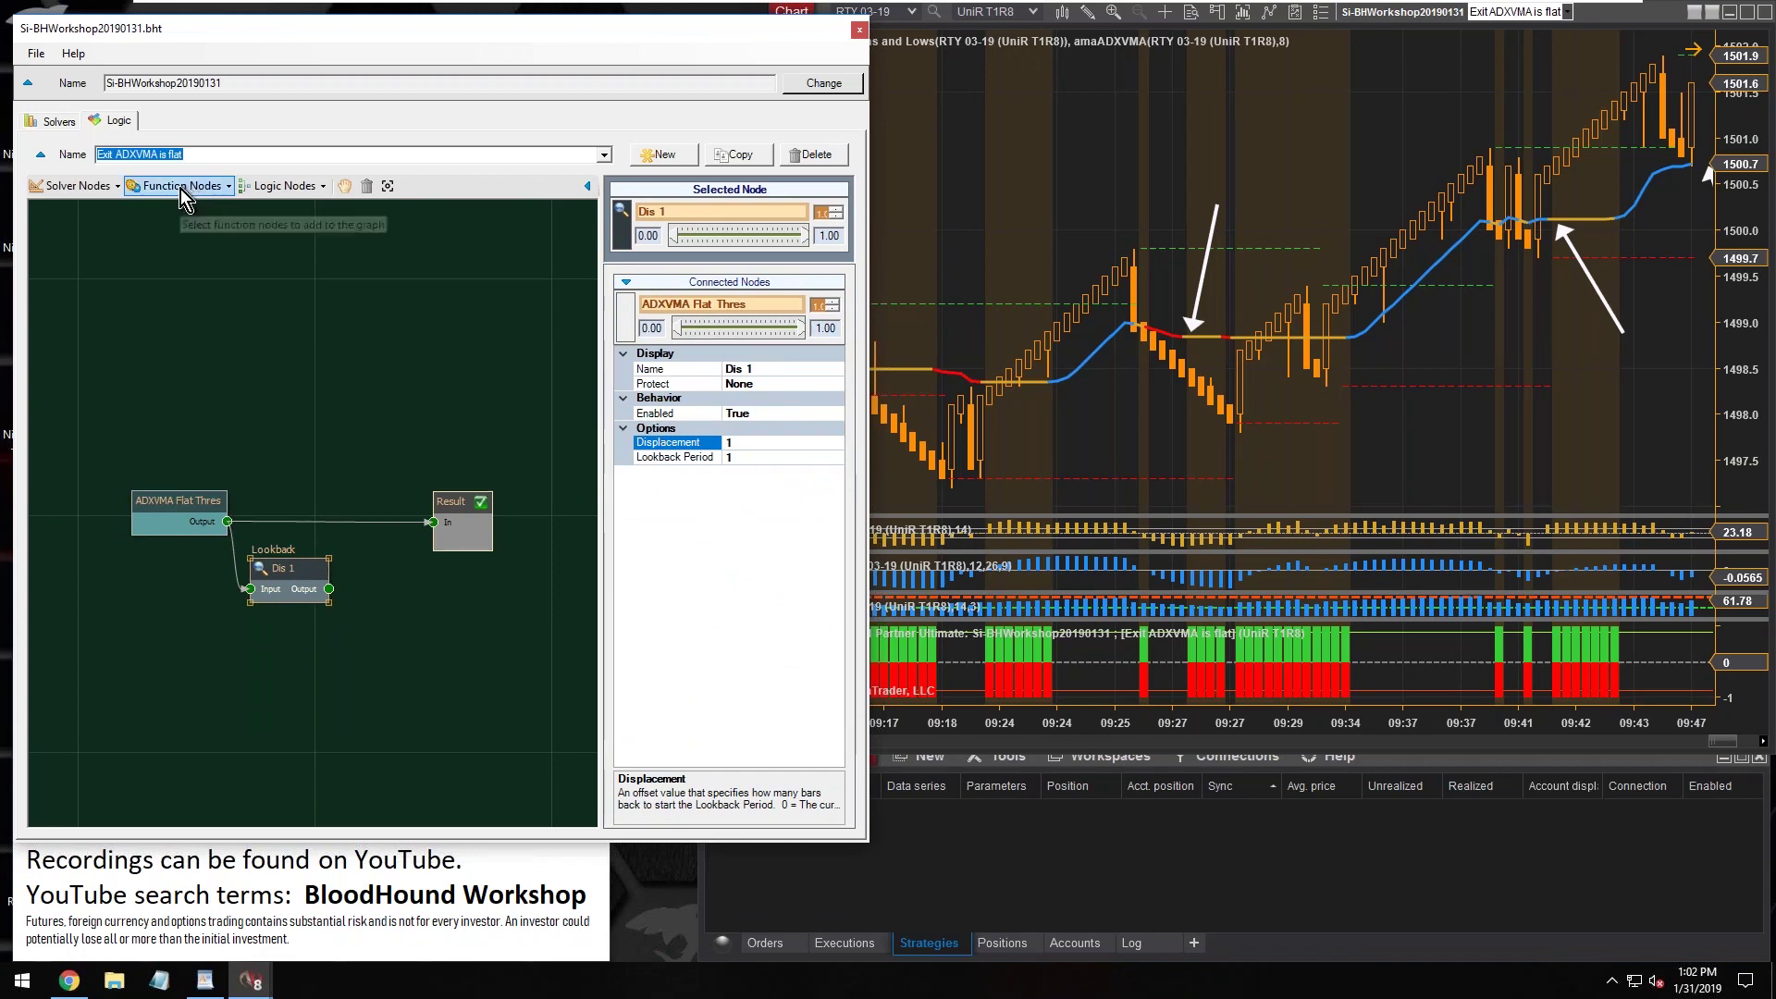
# Step: Add an XOr node combining ADXVMA and Dis 1 into Result, rearranging the nodes on the canvas
pyautogui.click(285, 186)
pyautogui.click(294, 288)
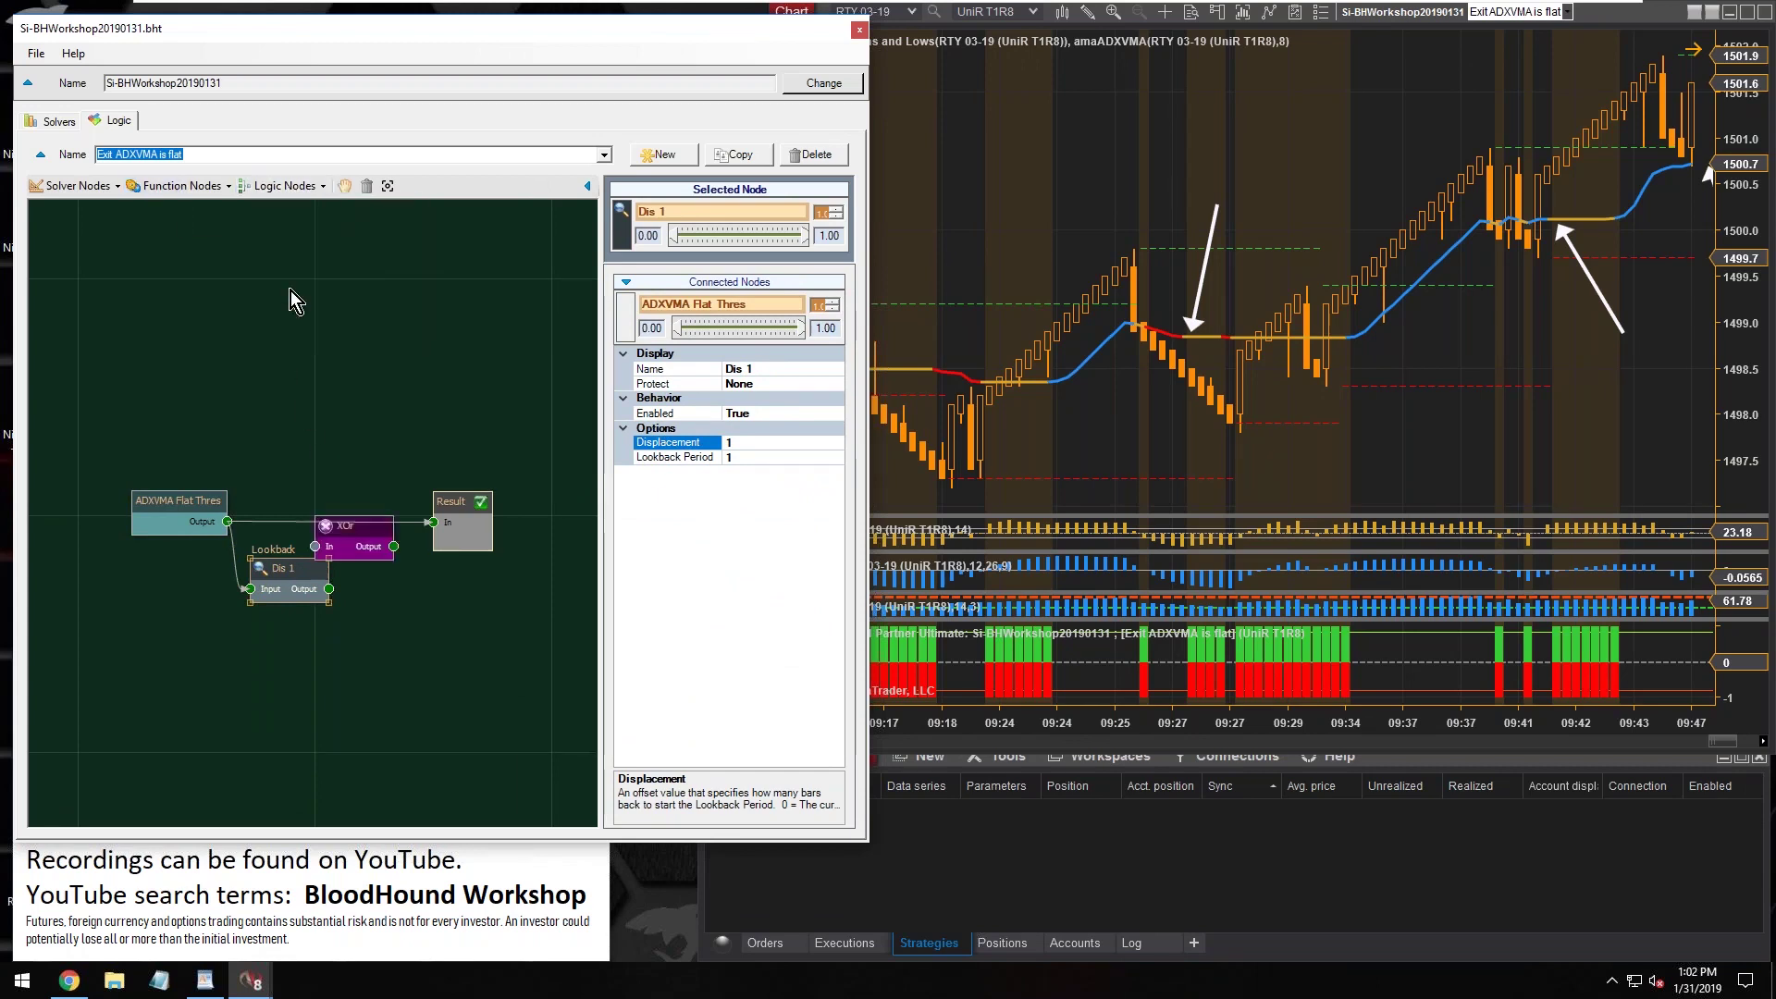
pyautogui.click(347, 546)
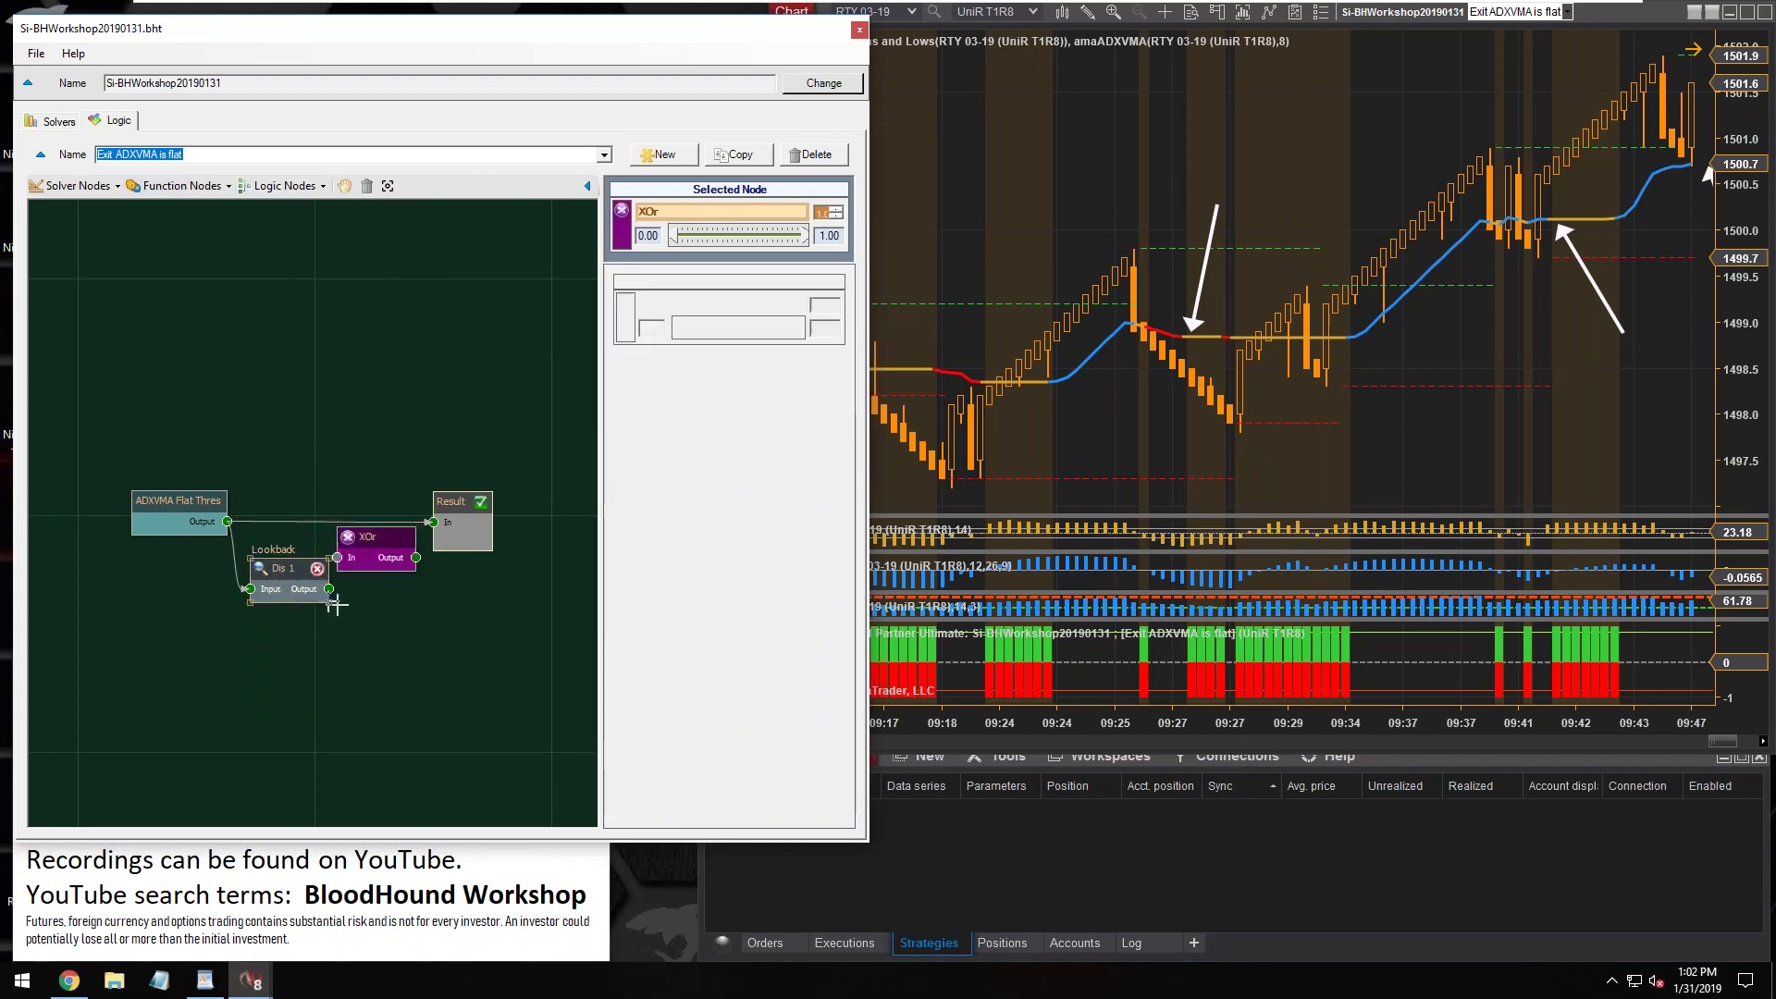
pyautogui.moveTo(370, 611); pyautogui.dragTo(83, 501)
pyautogui.moveTo(194, 562); pyautogui.dragTo(435, 523)
pyautogui.click(242, 541)
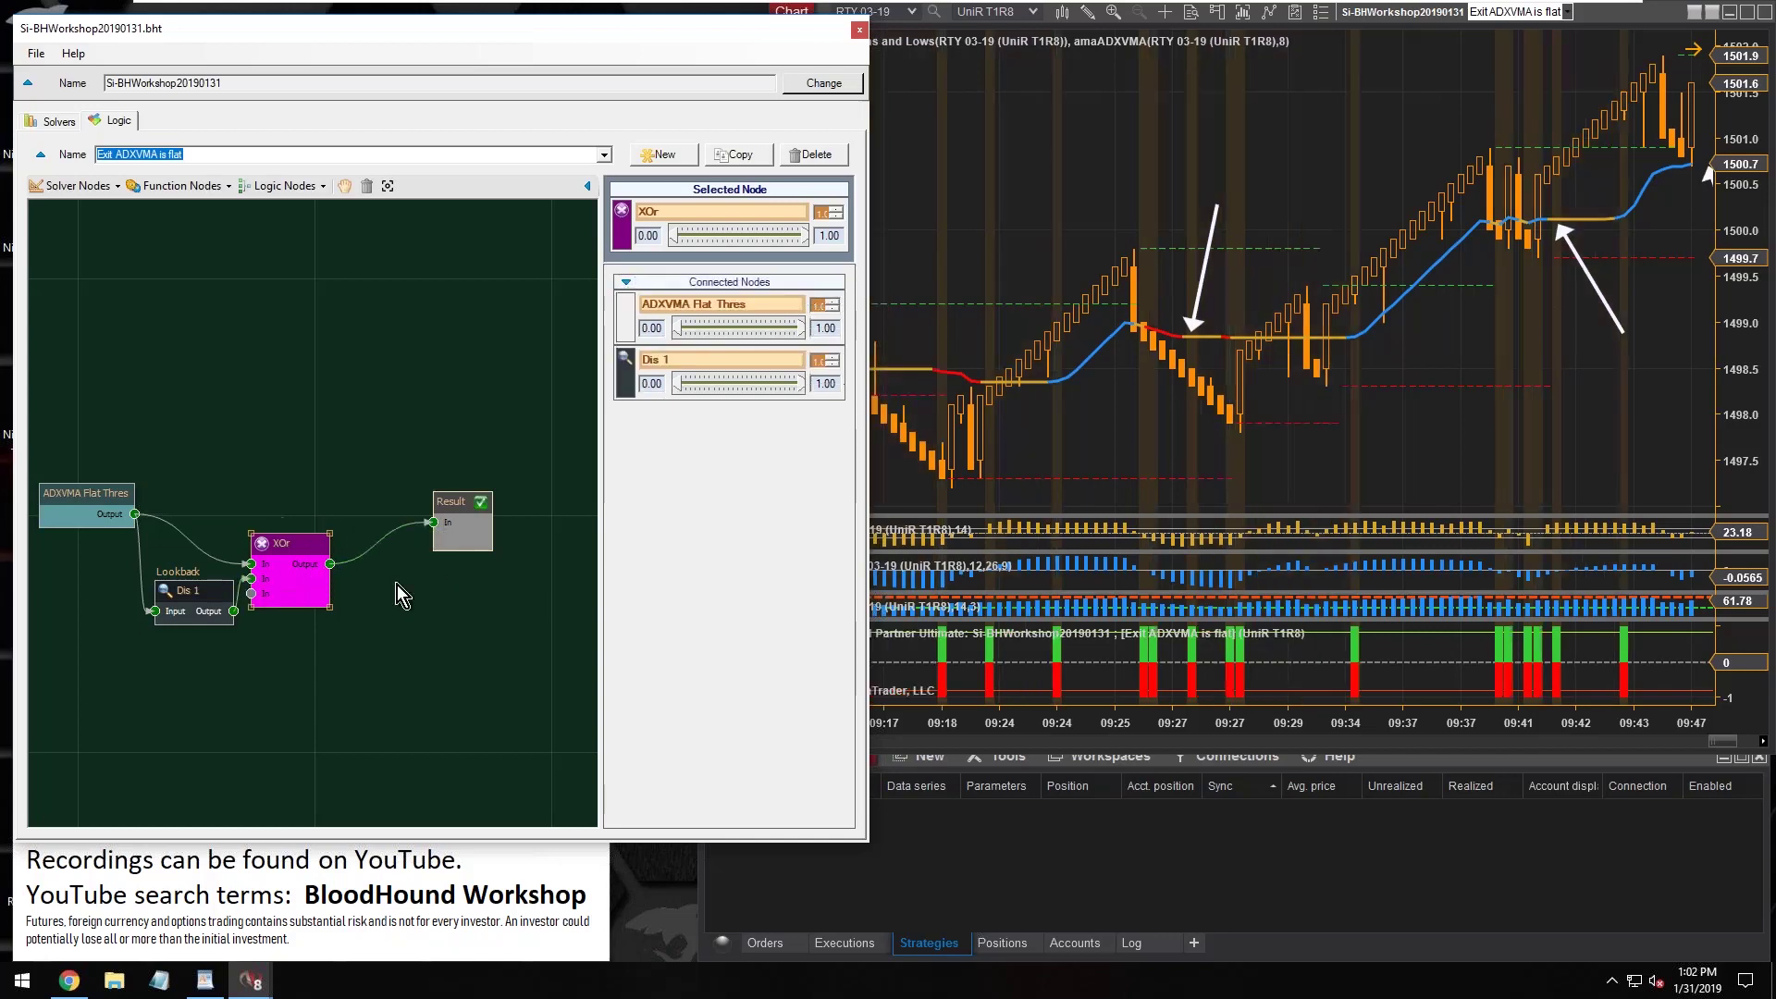
pyautogui.click(1124, 379)
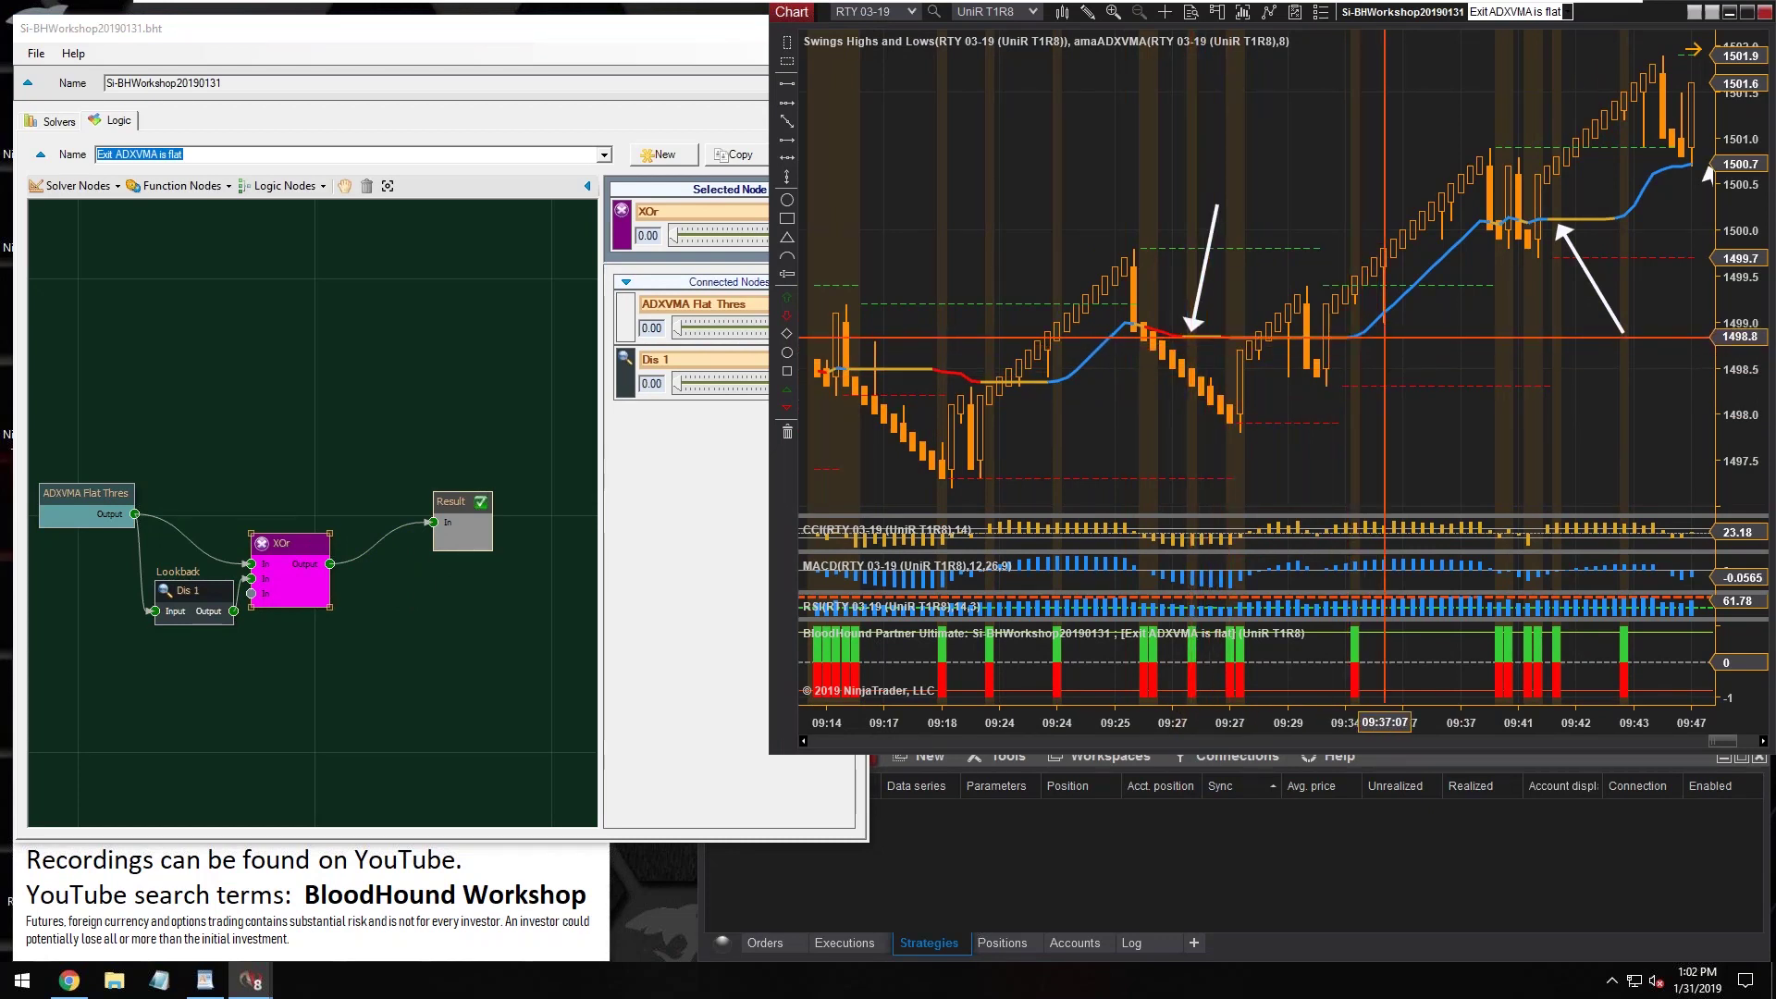
pyautogui.click(281, 192)
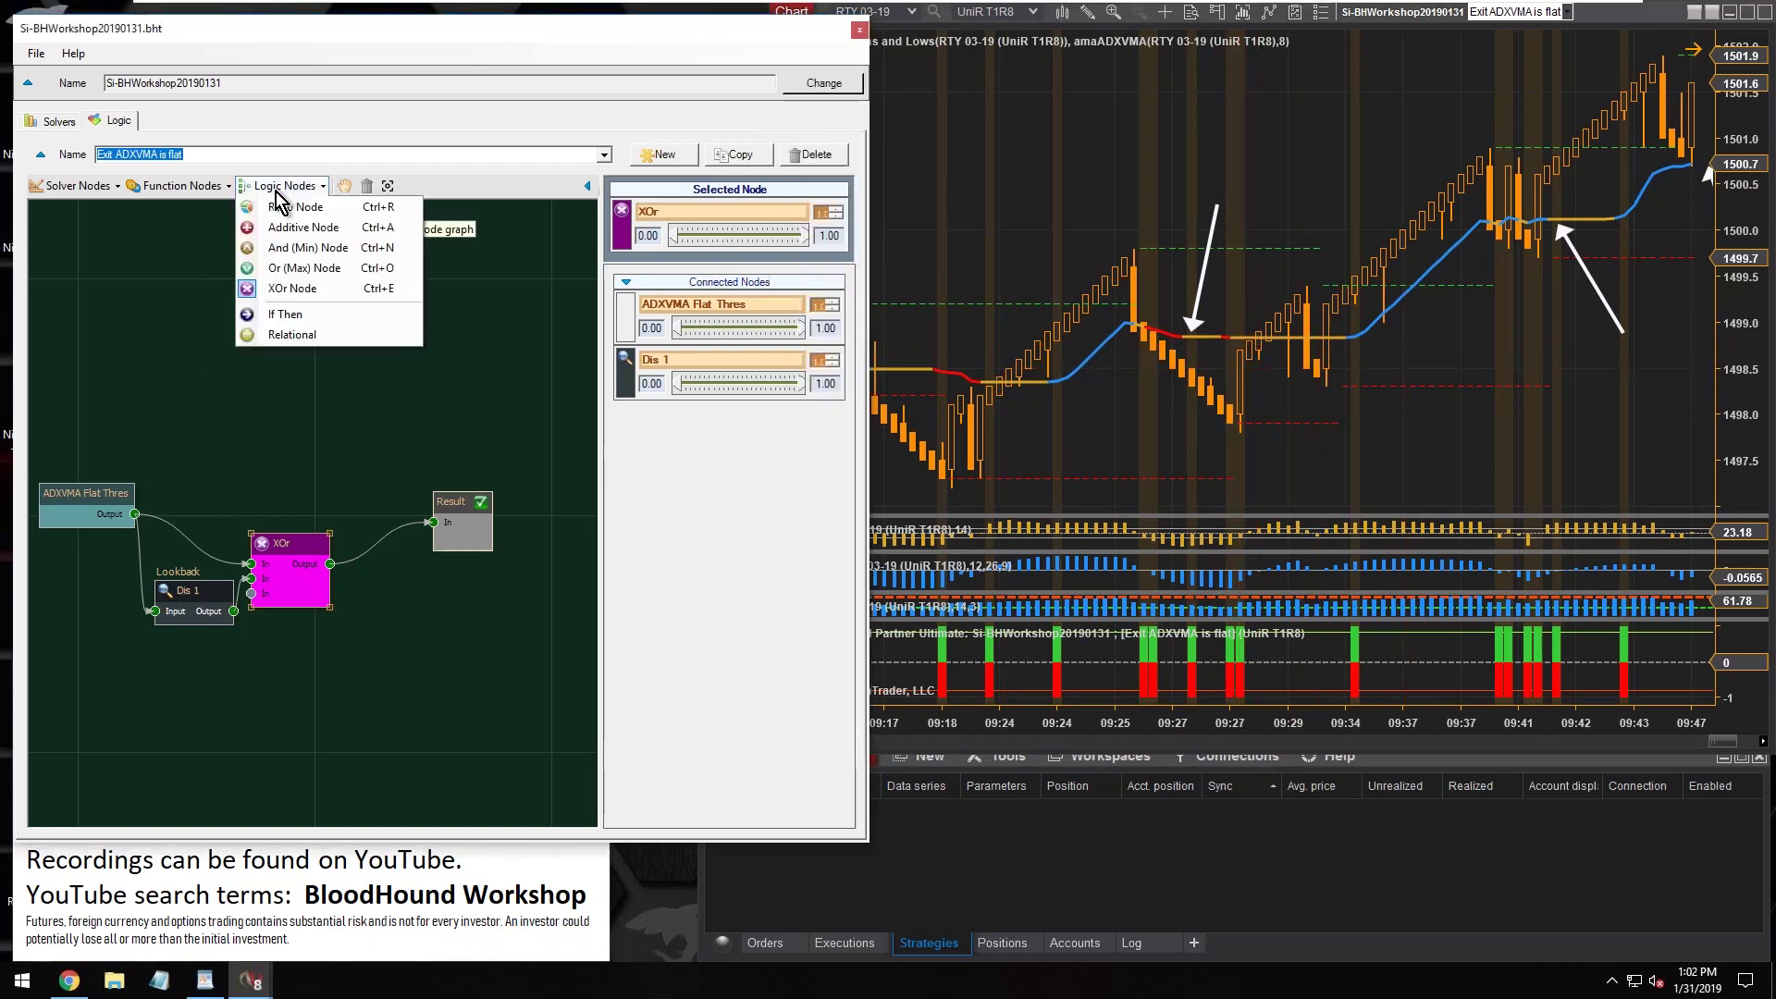
# Step: Insert an And node above the XOr chain, wire its output to Result, and reposition Result
pyautogui.click(308, 247)
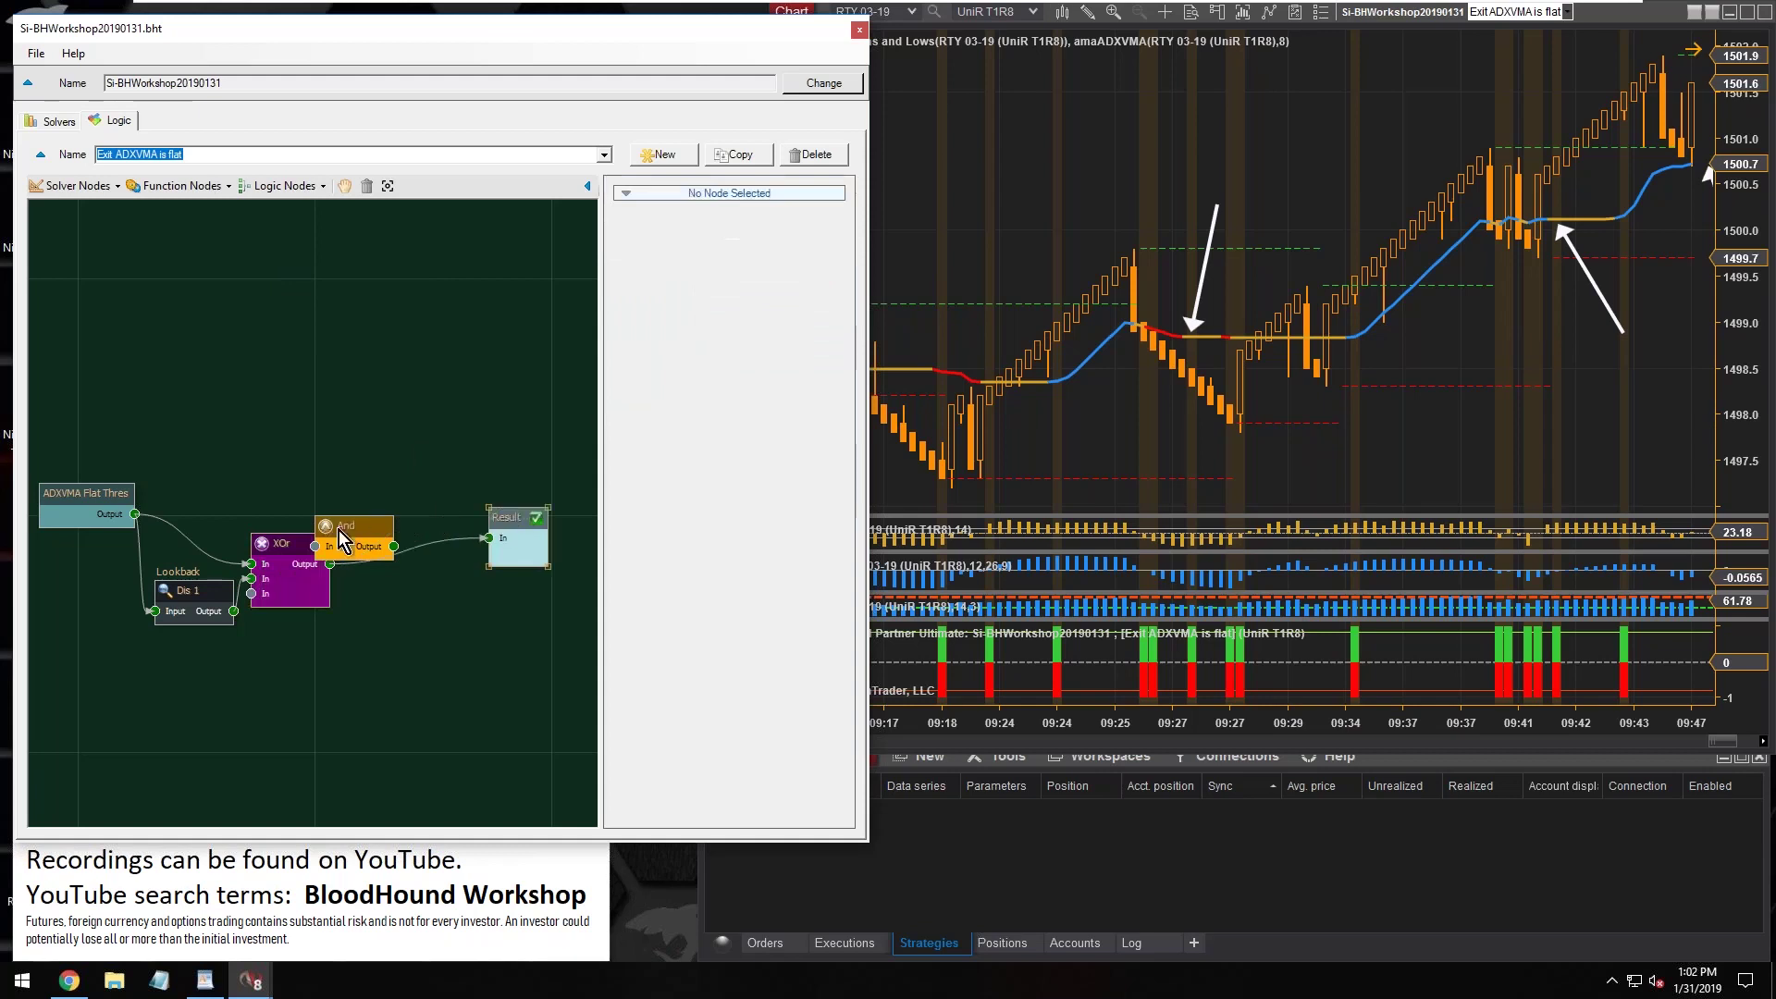
pyautogui.moveTo(343, 536)
pyautogui.mouseDown()
pyautogui.moveTo(382, 506)
pyautogui.moveTo(356, 516)
pyautogui.mouseUp()
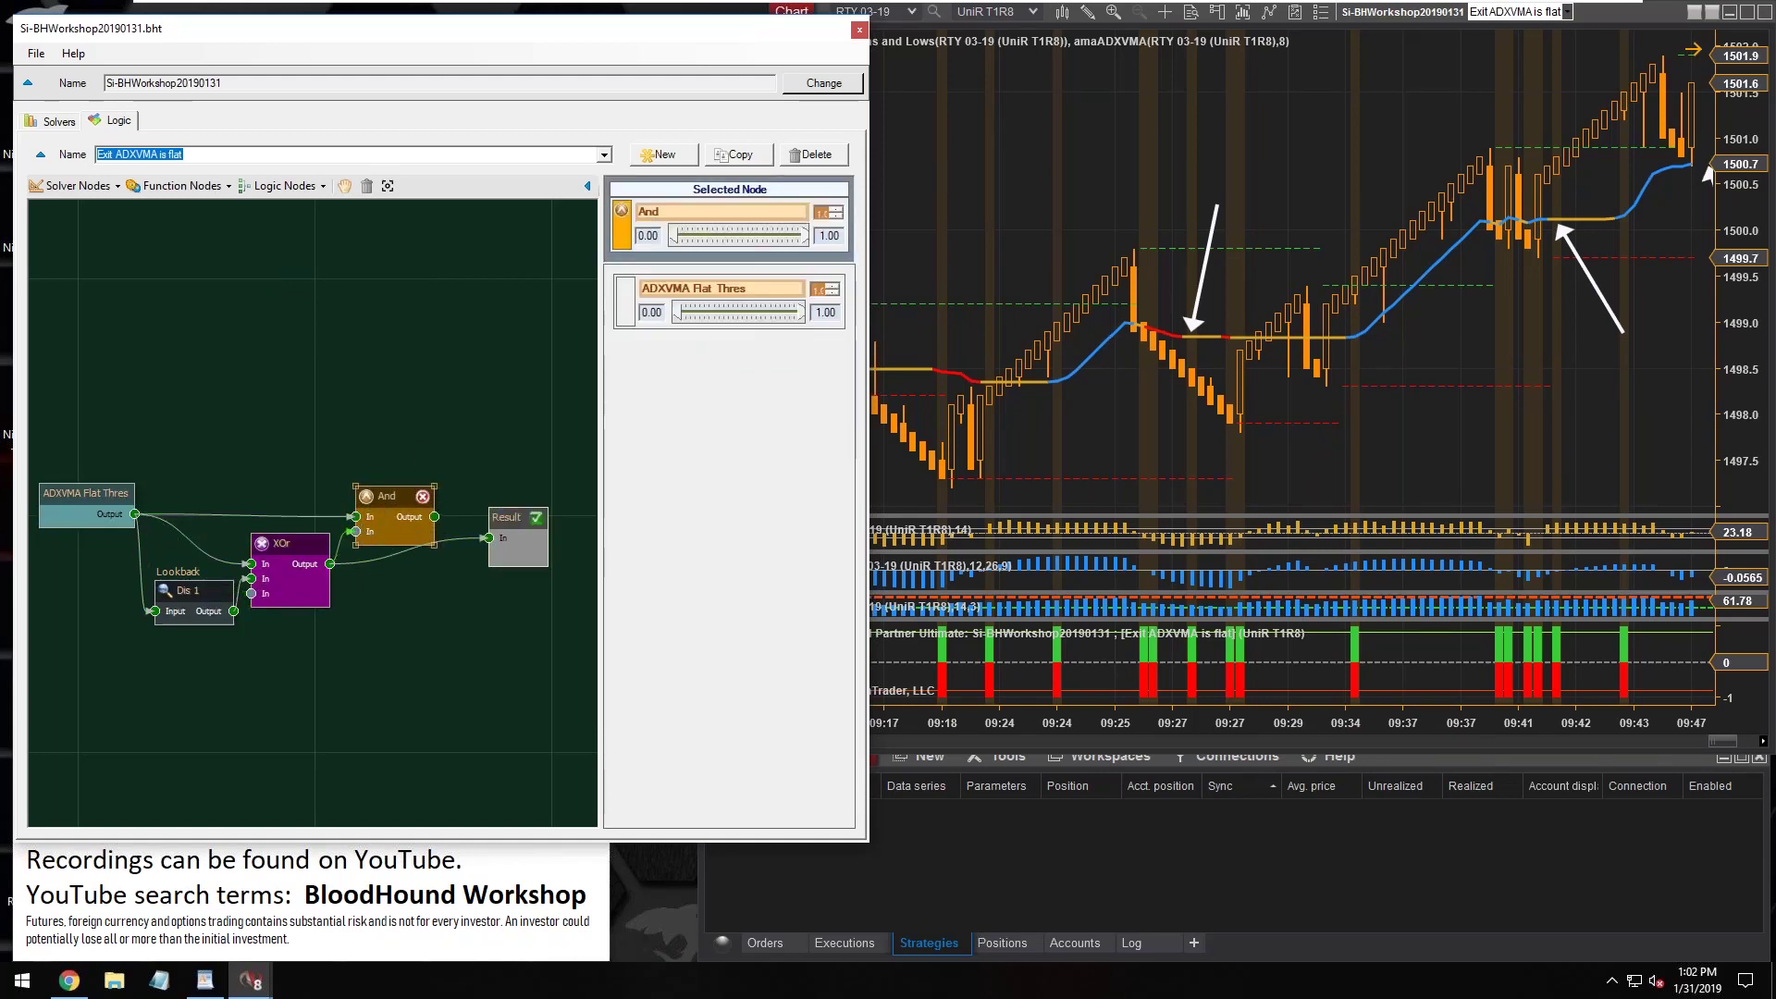
pyautogui.moveTo(433, 517); pyautogui.dragTo(488, 537)
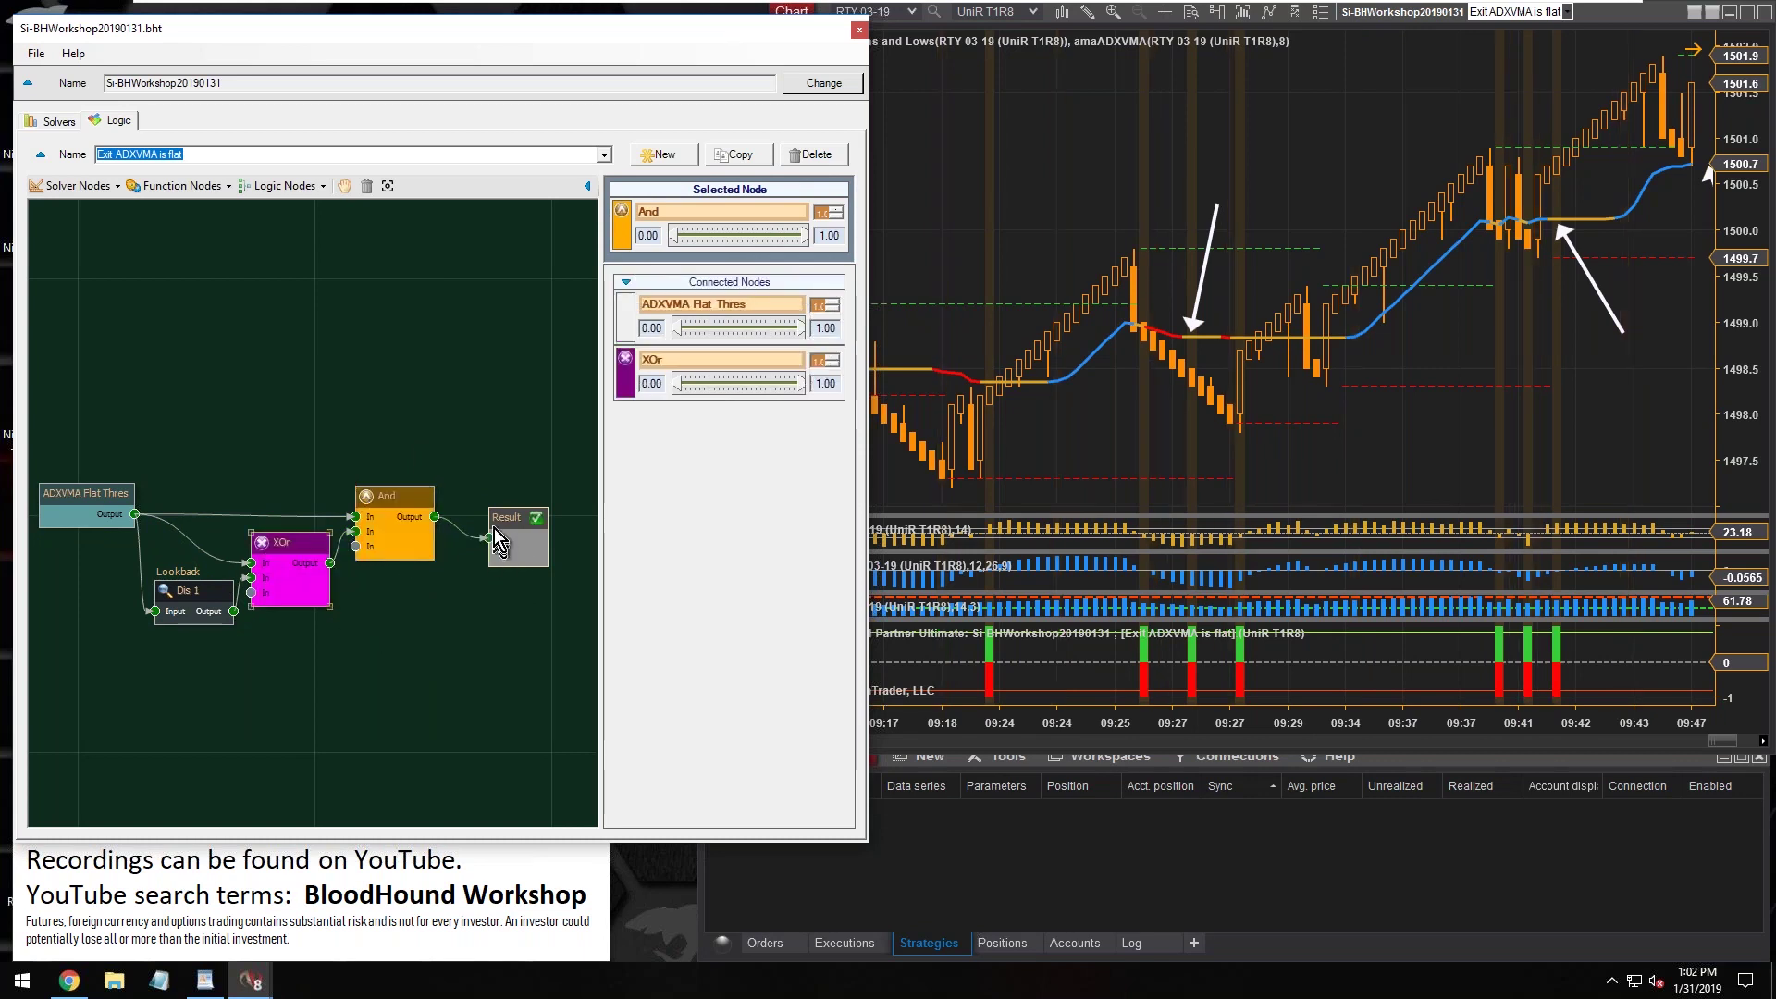
pyautogui.moveTo(508, 518); pyautogui.dragTo(487, 498)
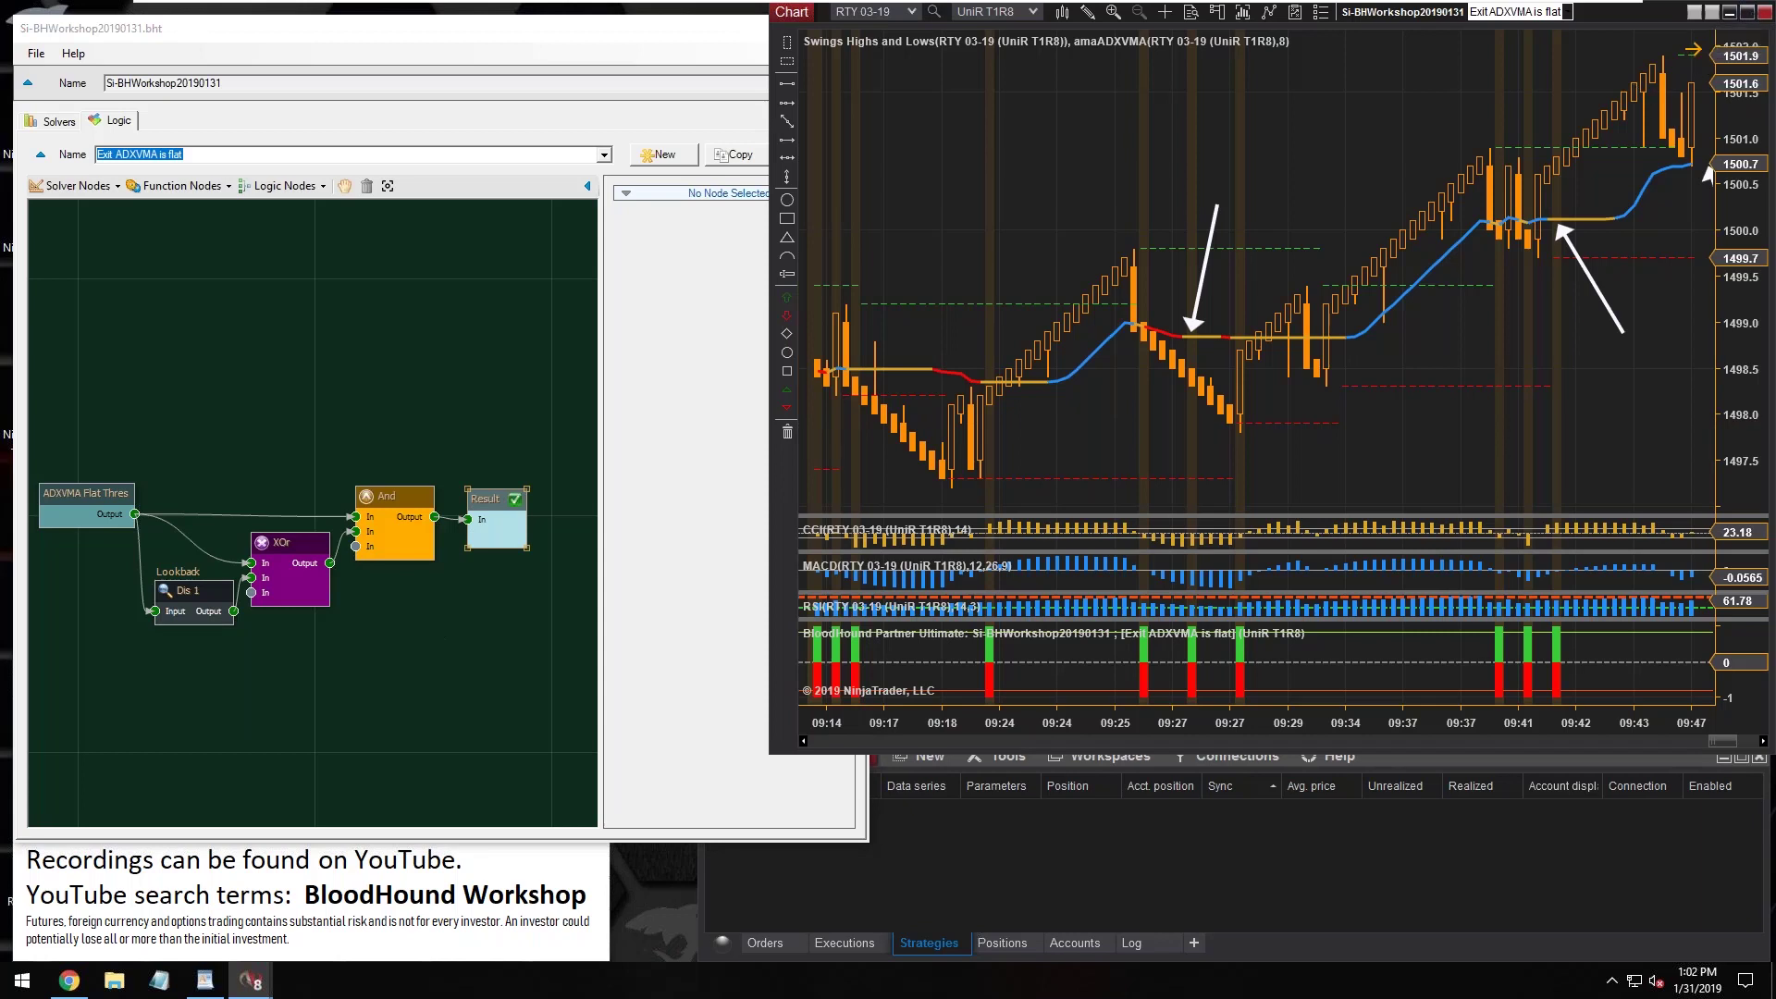
# Step: Maximize the chart, widen the bars and scroll back to earlier bars
pyautogui.press('super+Up')
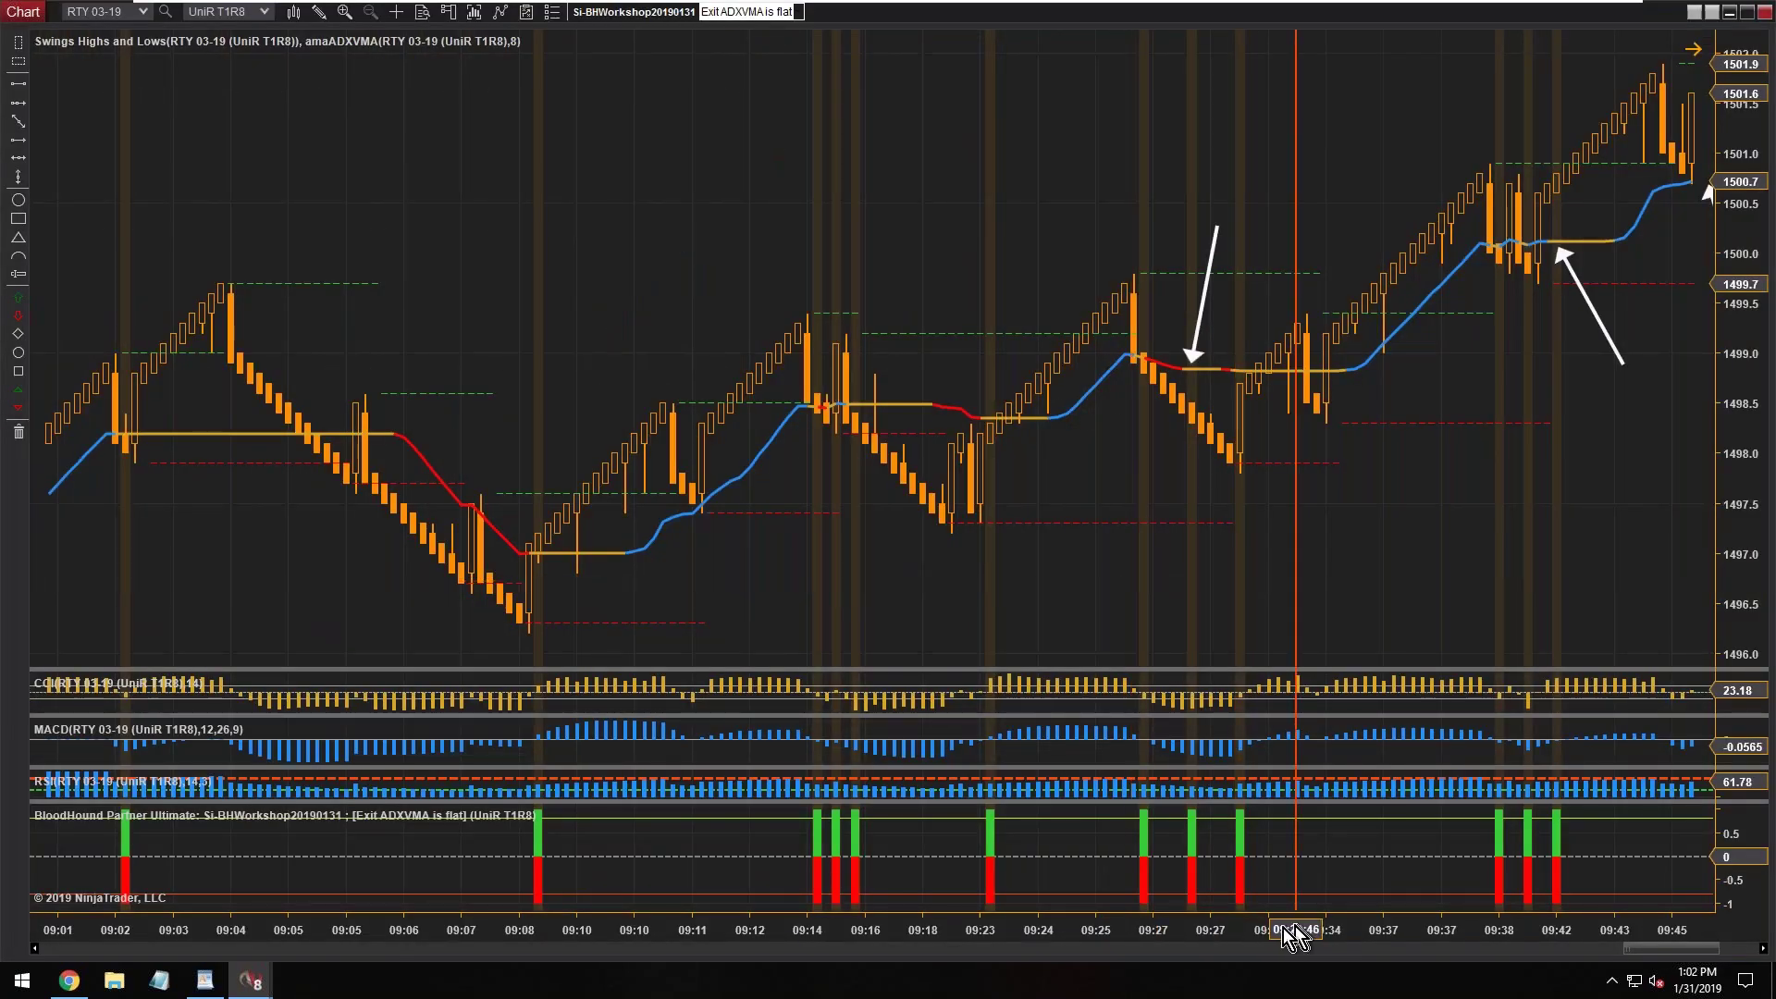
pyautogui.moveTo(1167, 934); pyautogui.dragTo(738, 907)
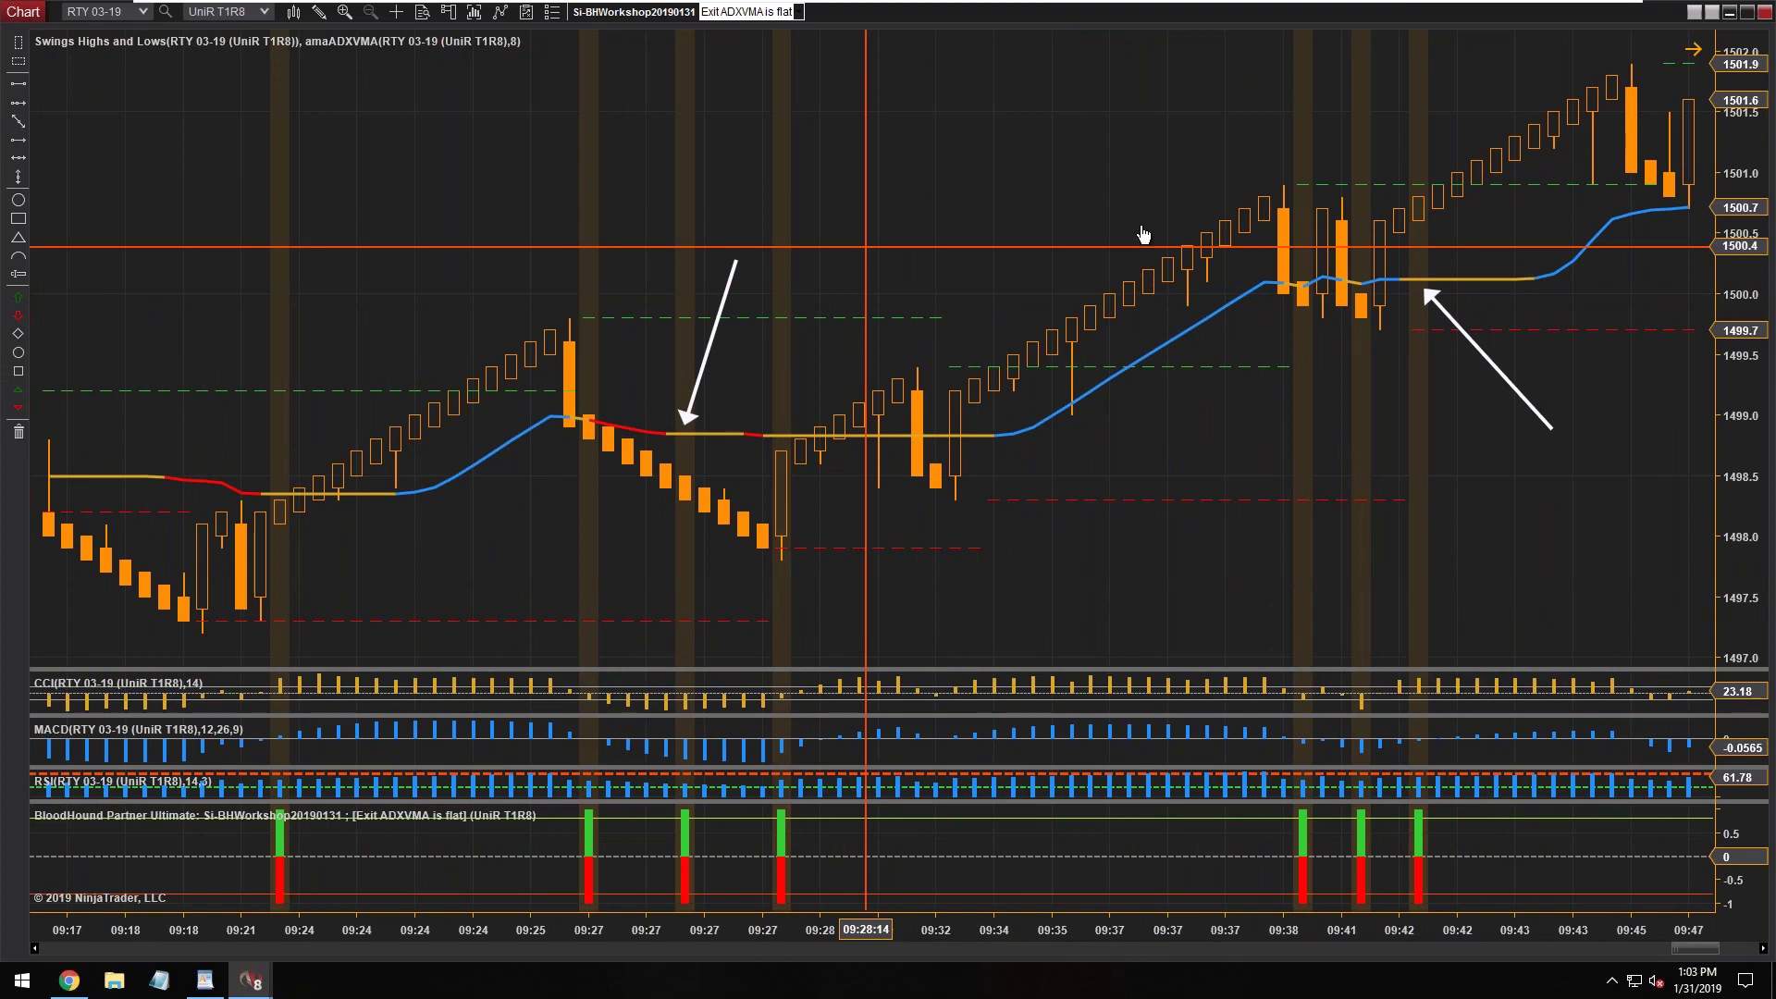
pyautogui.moveTo(1143, 234); pyautogui.dragTo(1421, 234)
# Step: Move the white arrow across flat ADXVMA stretches to the one near 09:18, then scroll further back
pyautogui.click(955, 319)
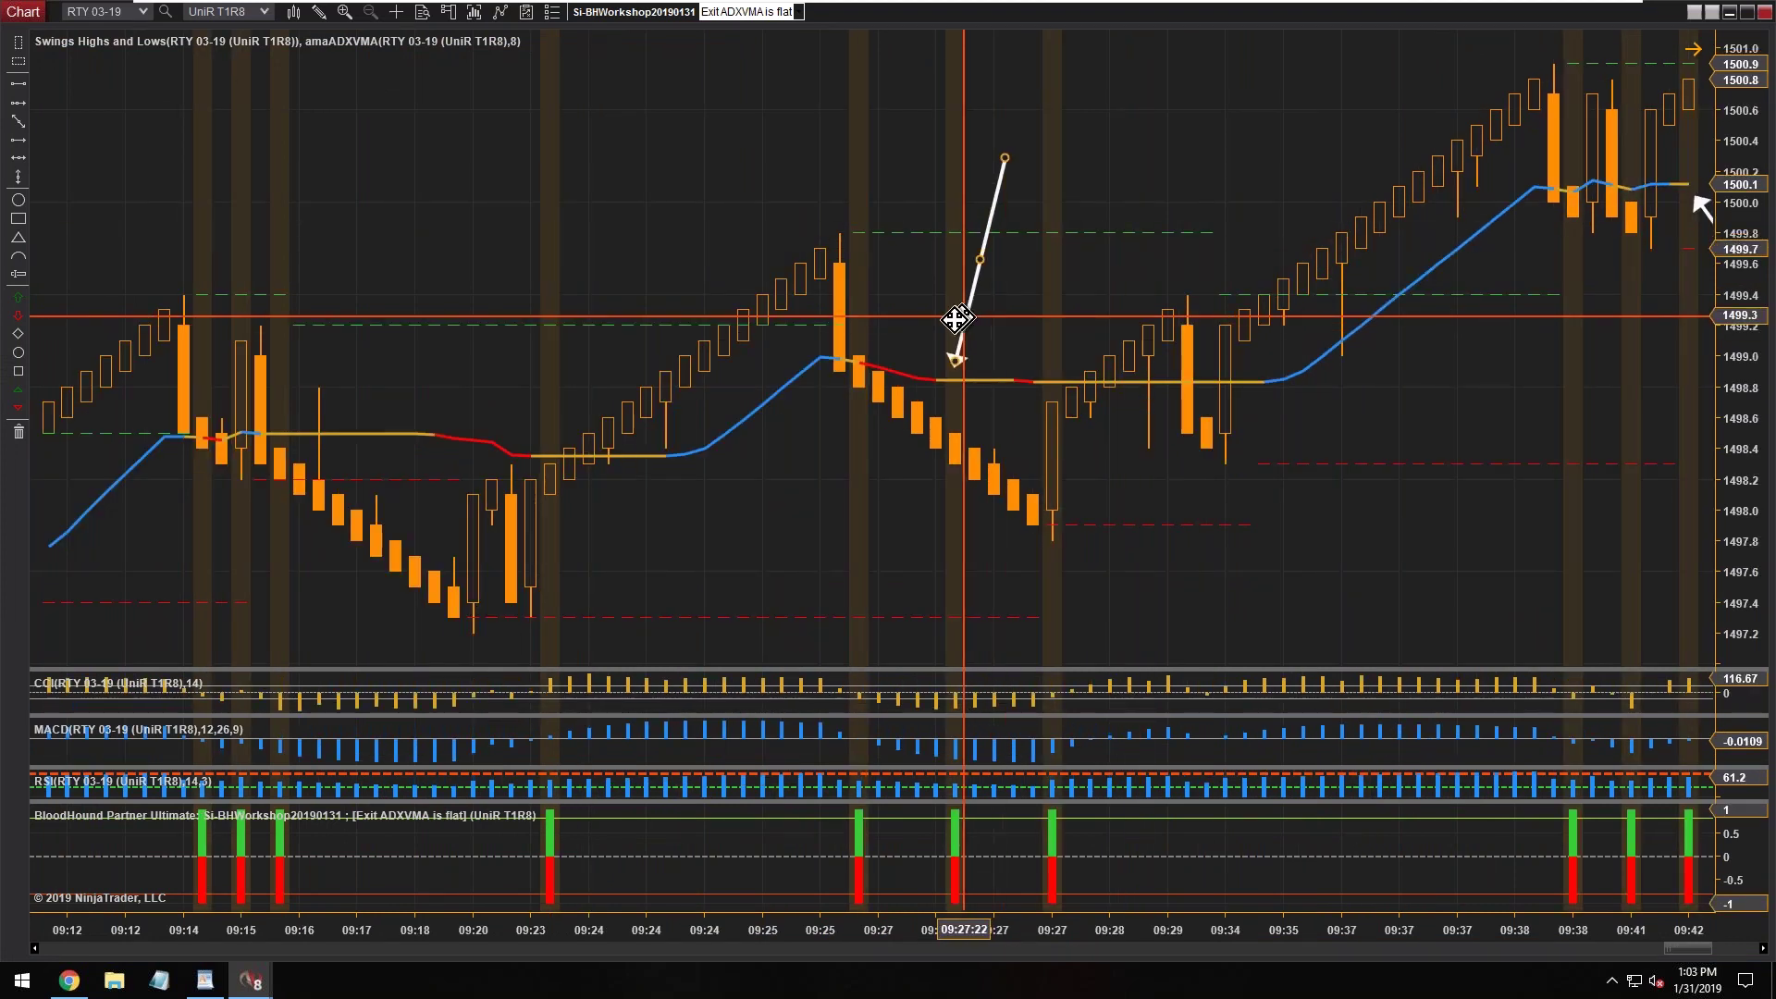
pyautogui.moveTo(955, 319); pyautogui.dragTo(964, 326)
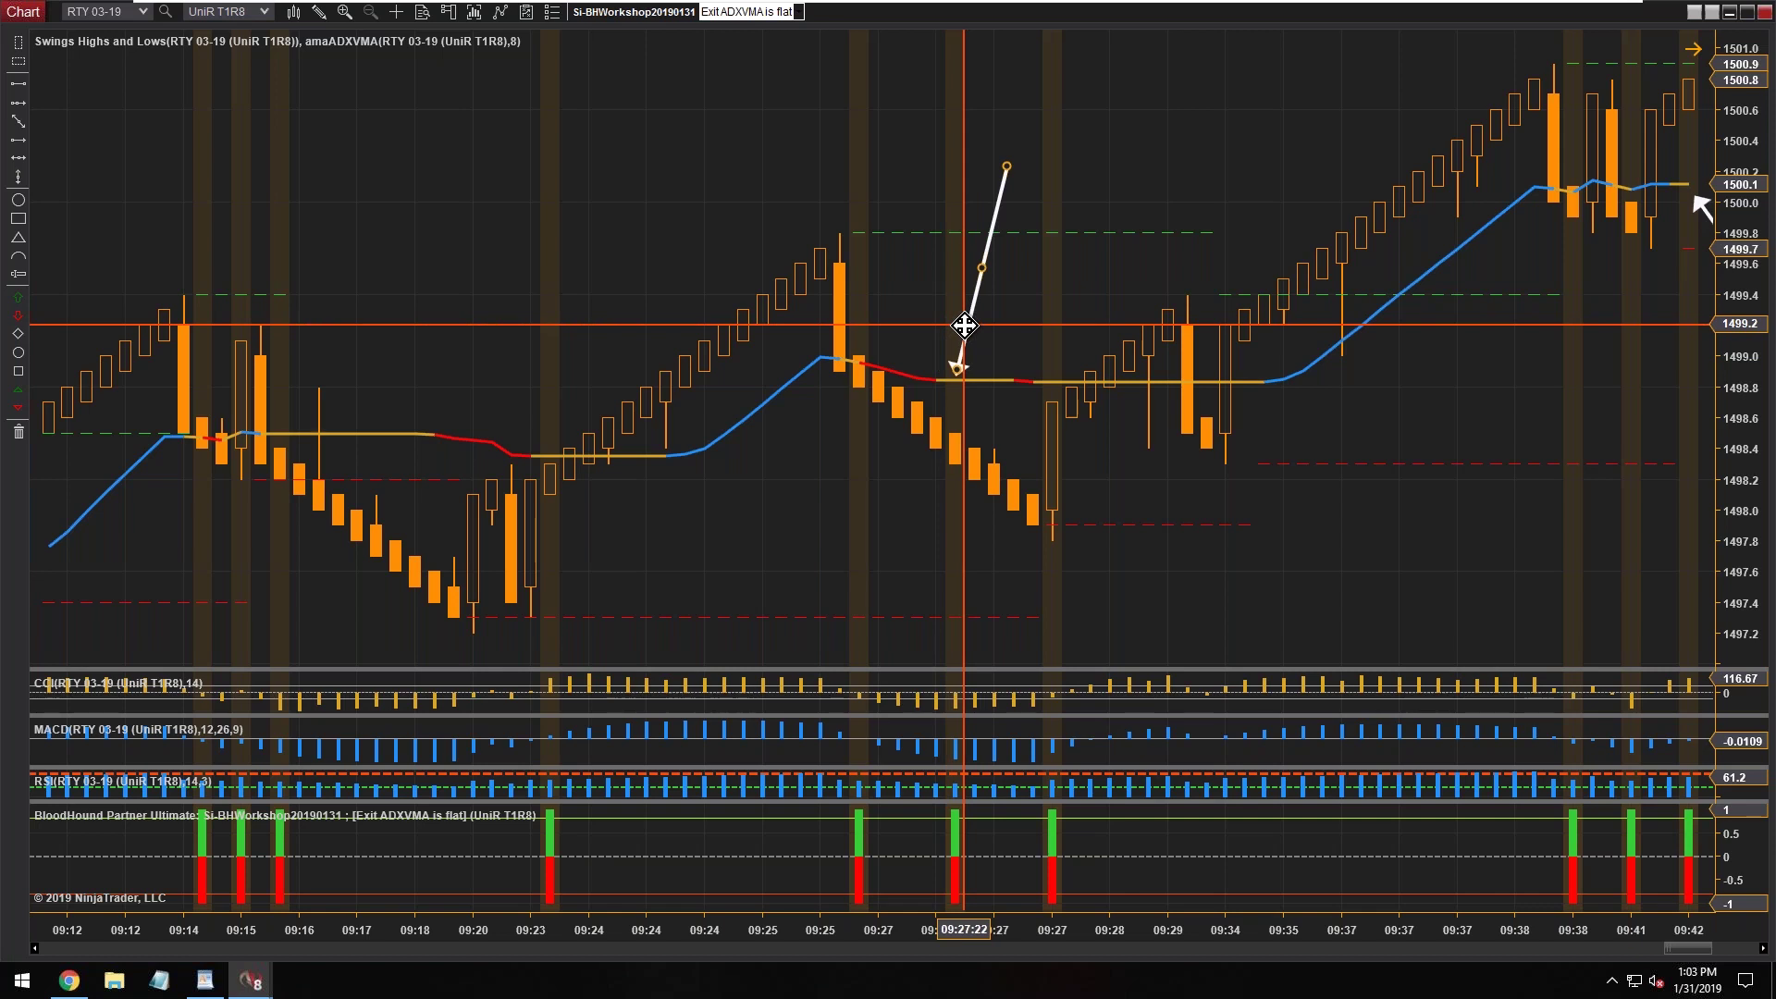
pyautogui.moveTo(964, 326); pyautogui.dragTo(1056, 331)
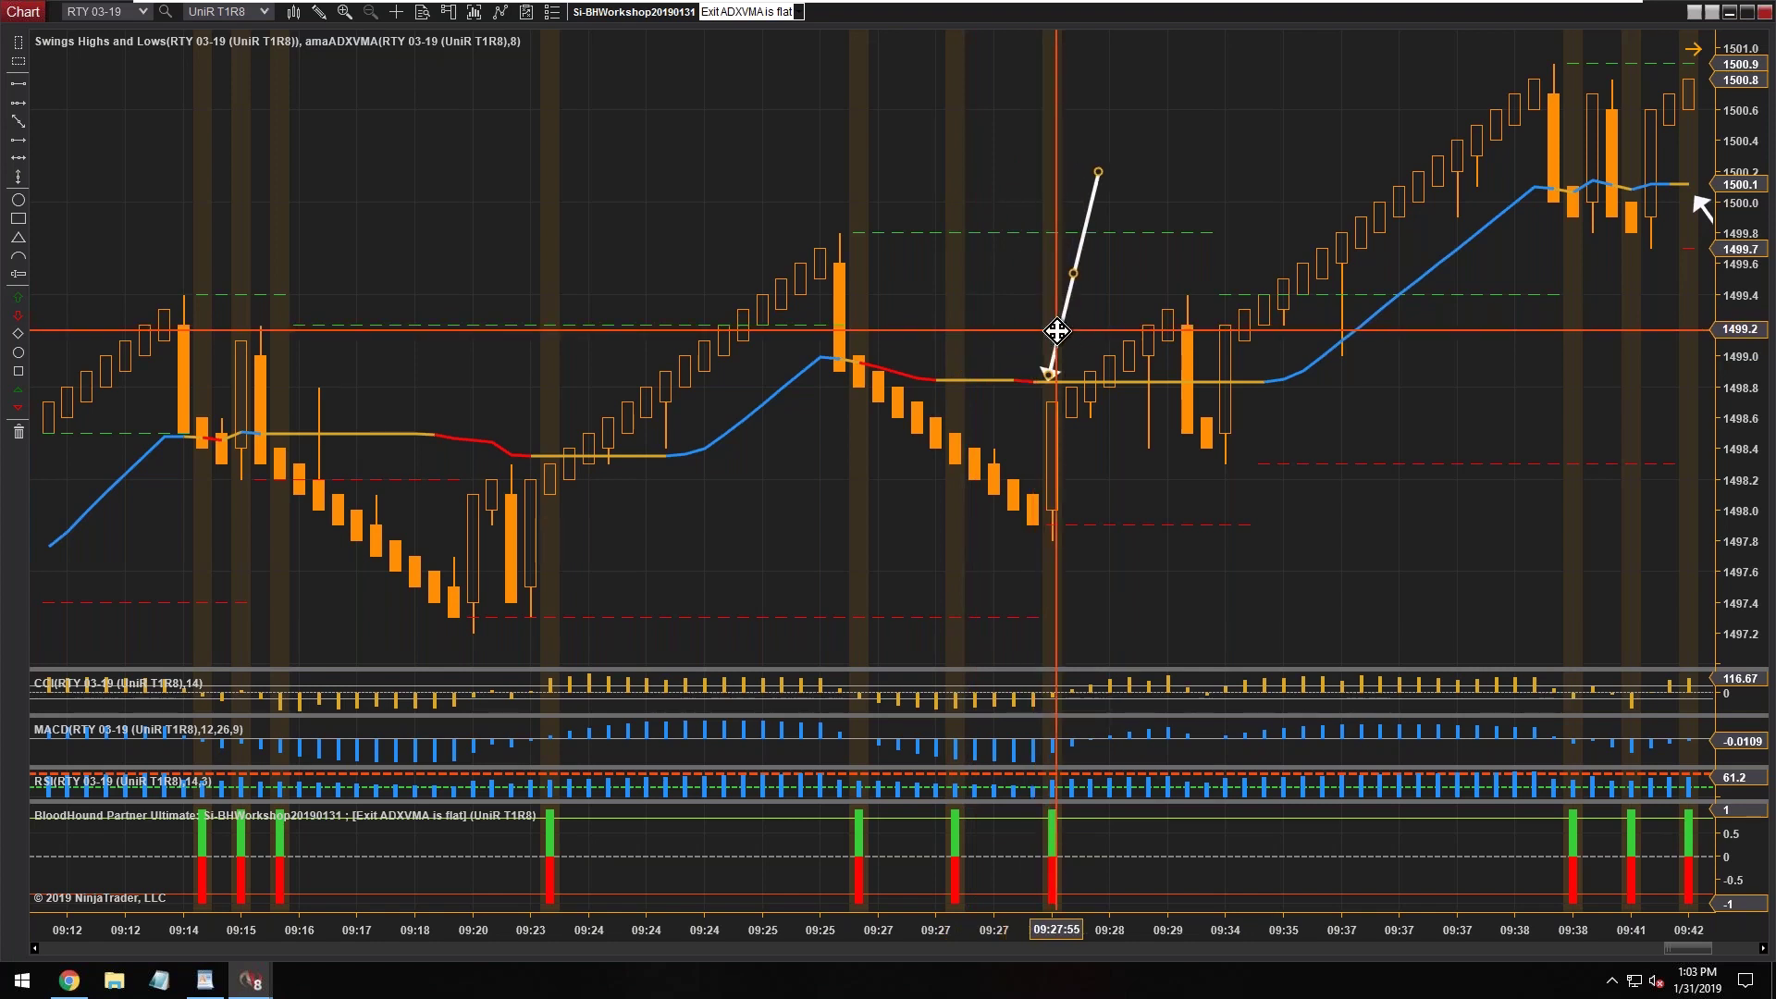
pyautogui.moveTo(1057, 331)
pyautogui.mouseDown()
pyautogui.moveTo(1233, 340)
pyautogui.moveTo(191, 385)
pyautogui.moveTo(261, 379)
pyautogui.mouseUp()
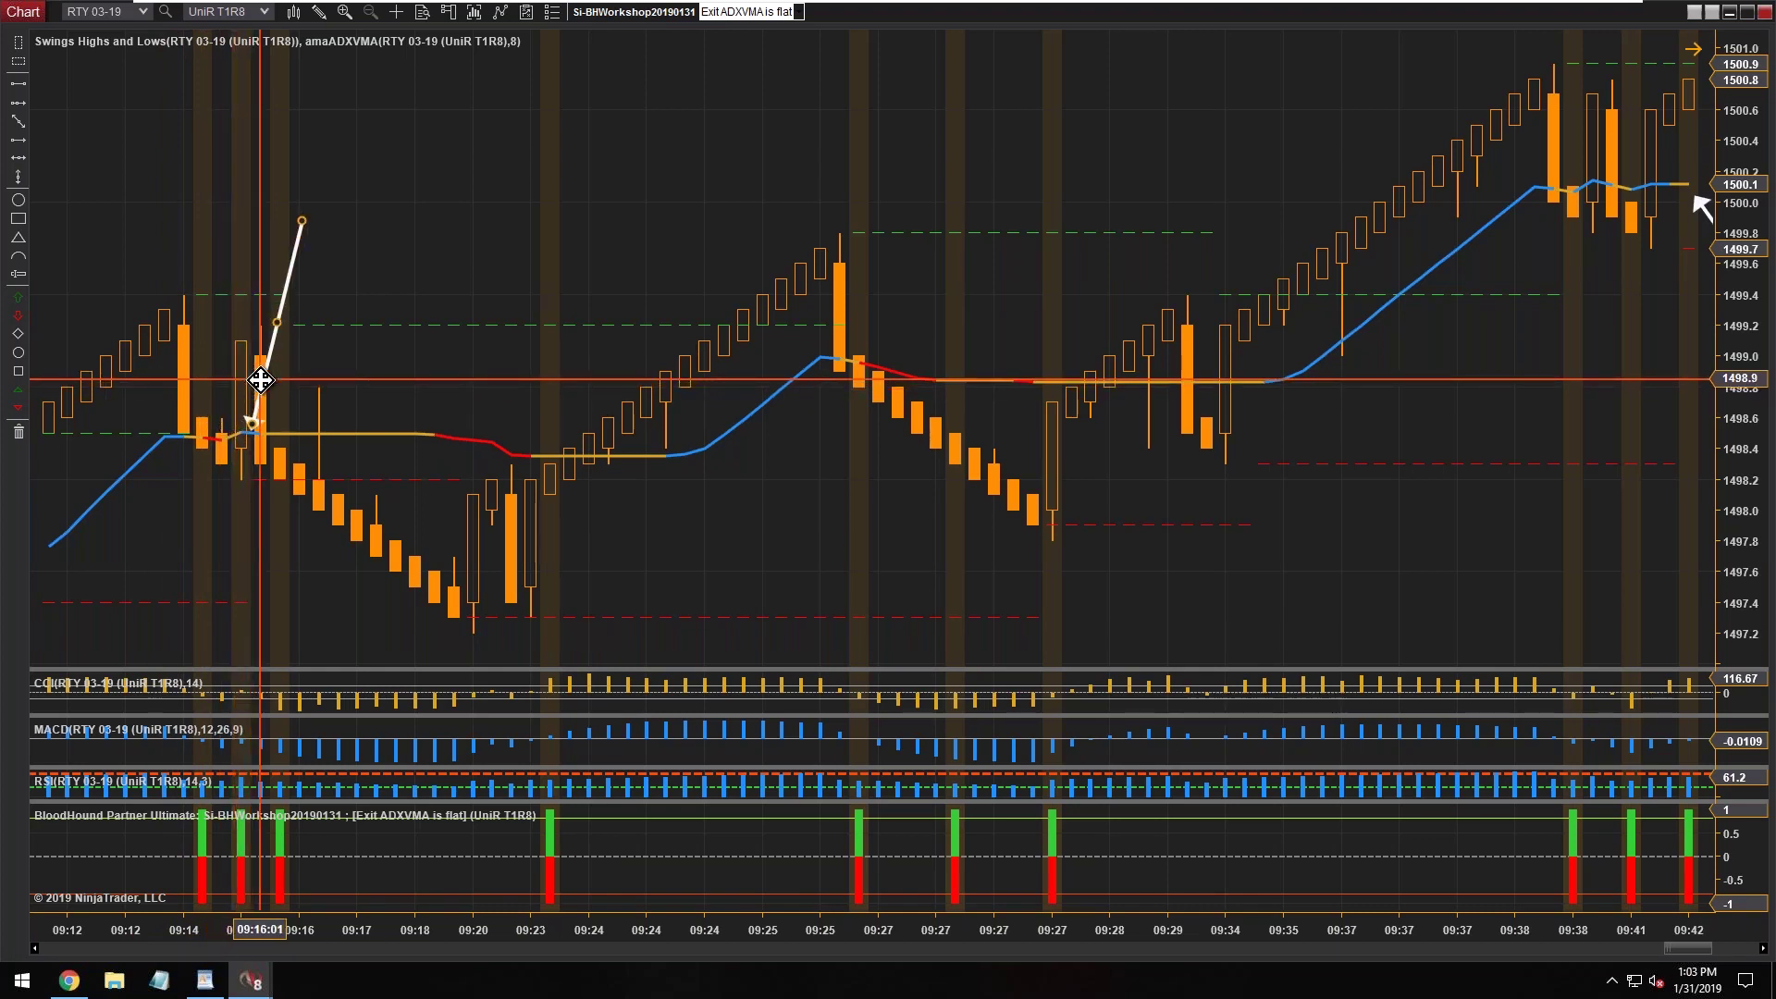
pyautogui.moveTo(261, 379); pyautogui.dragTo(418, 381)
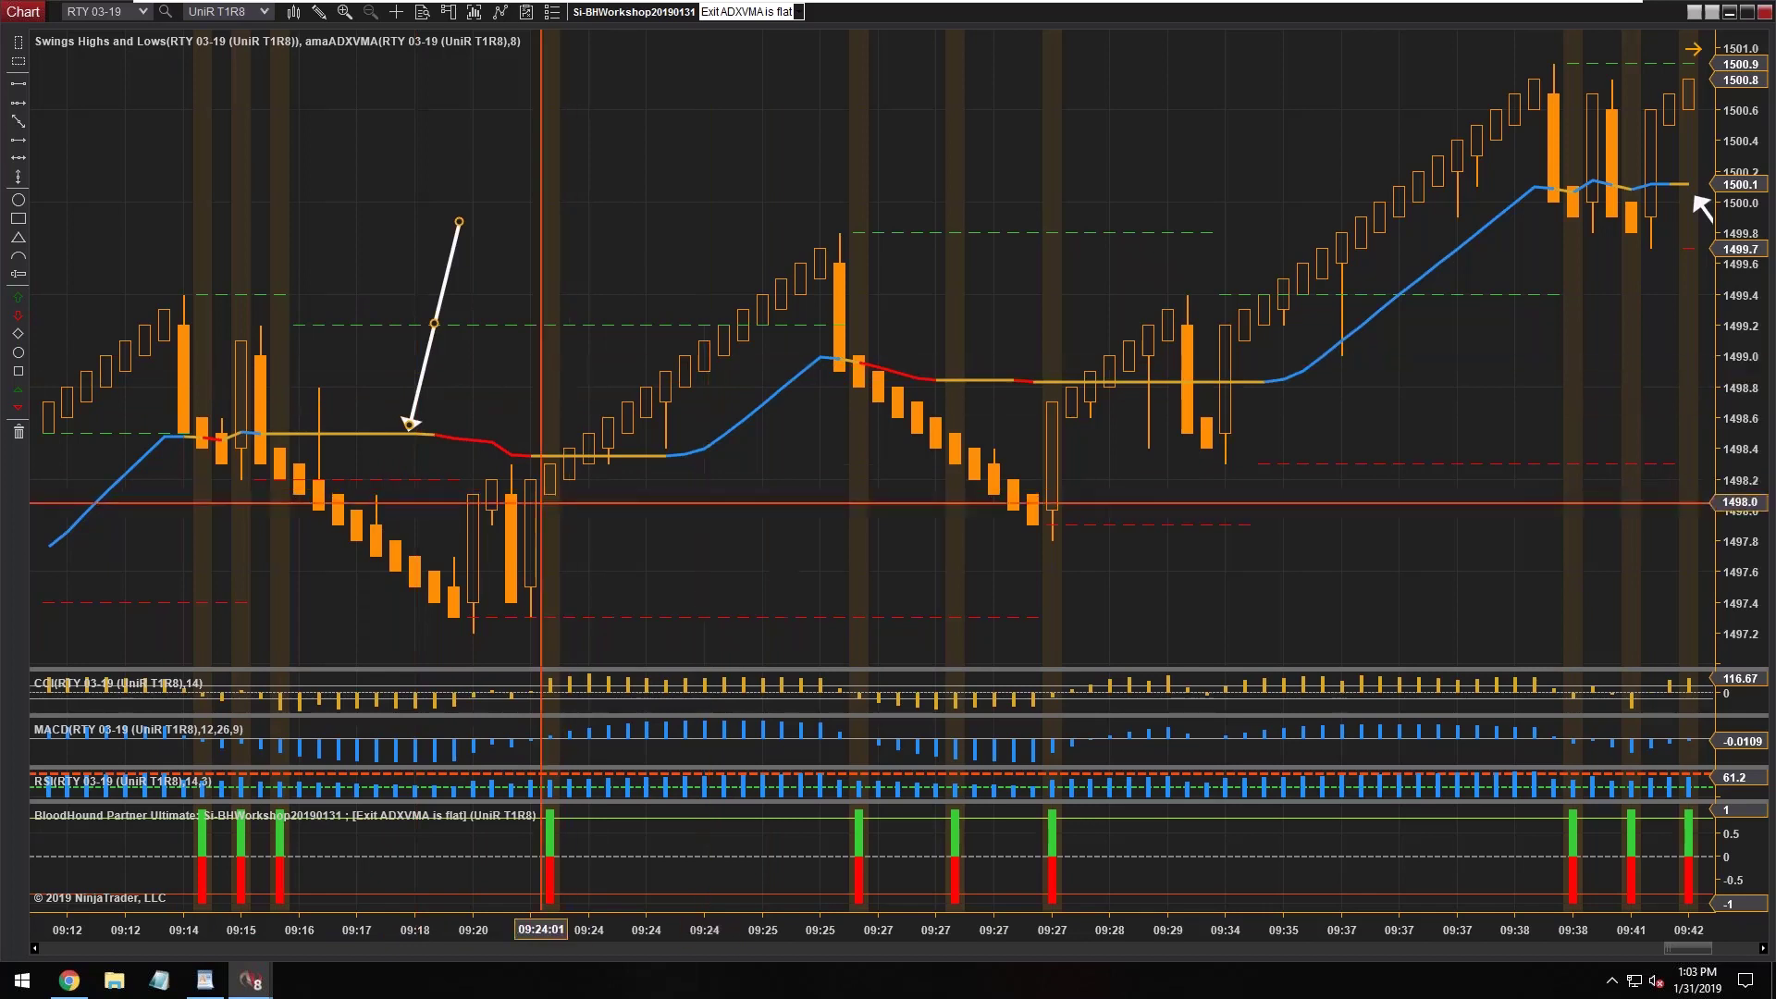
pyautogui.moveTo(226, 503); pyautogui.dragTo(559, 499)
pyautogui.click(493, 370)
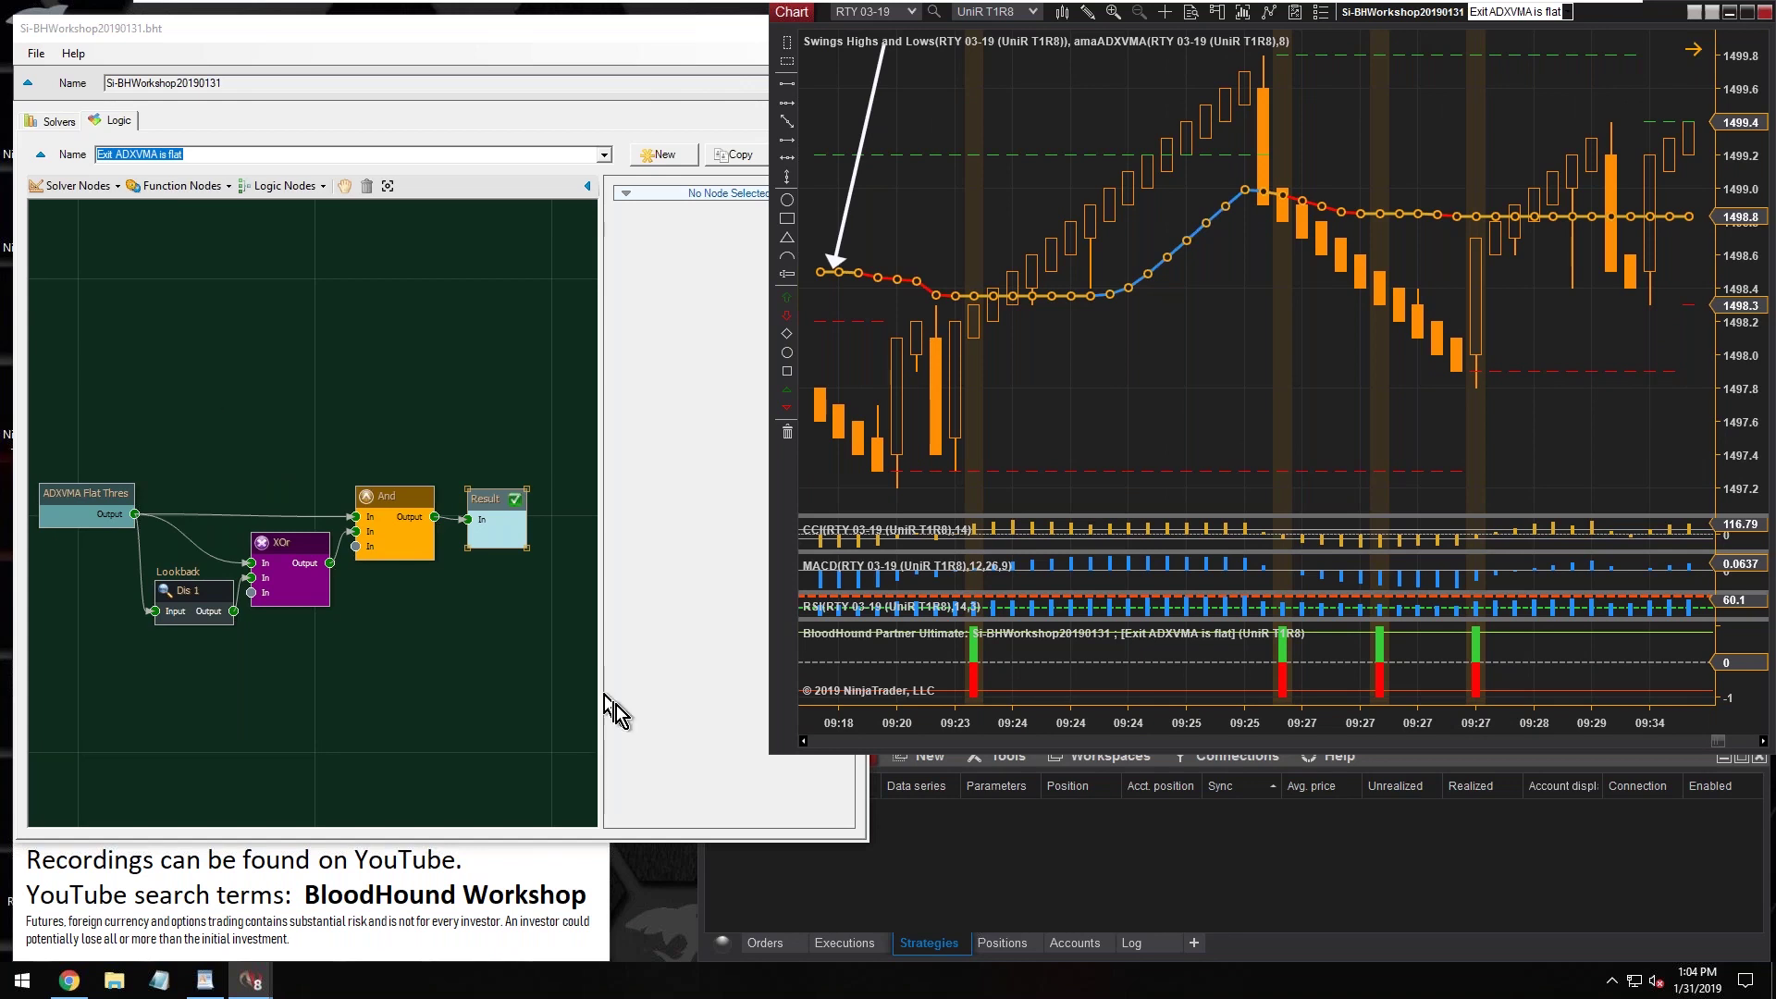
# Step: Select the ADXVMA Flat Thres node and check Threshold A at 1 and Threshold E at -1
pyautogui.click(391, 696)
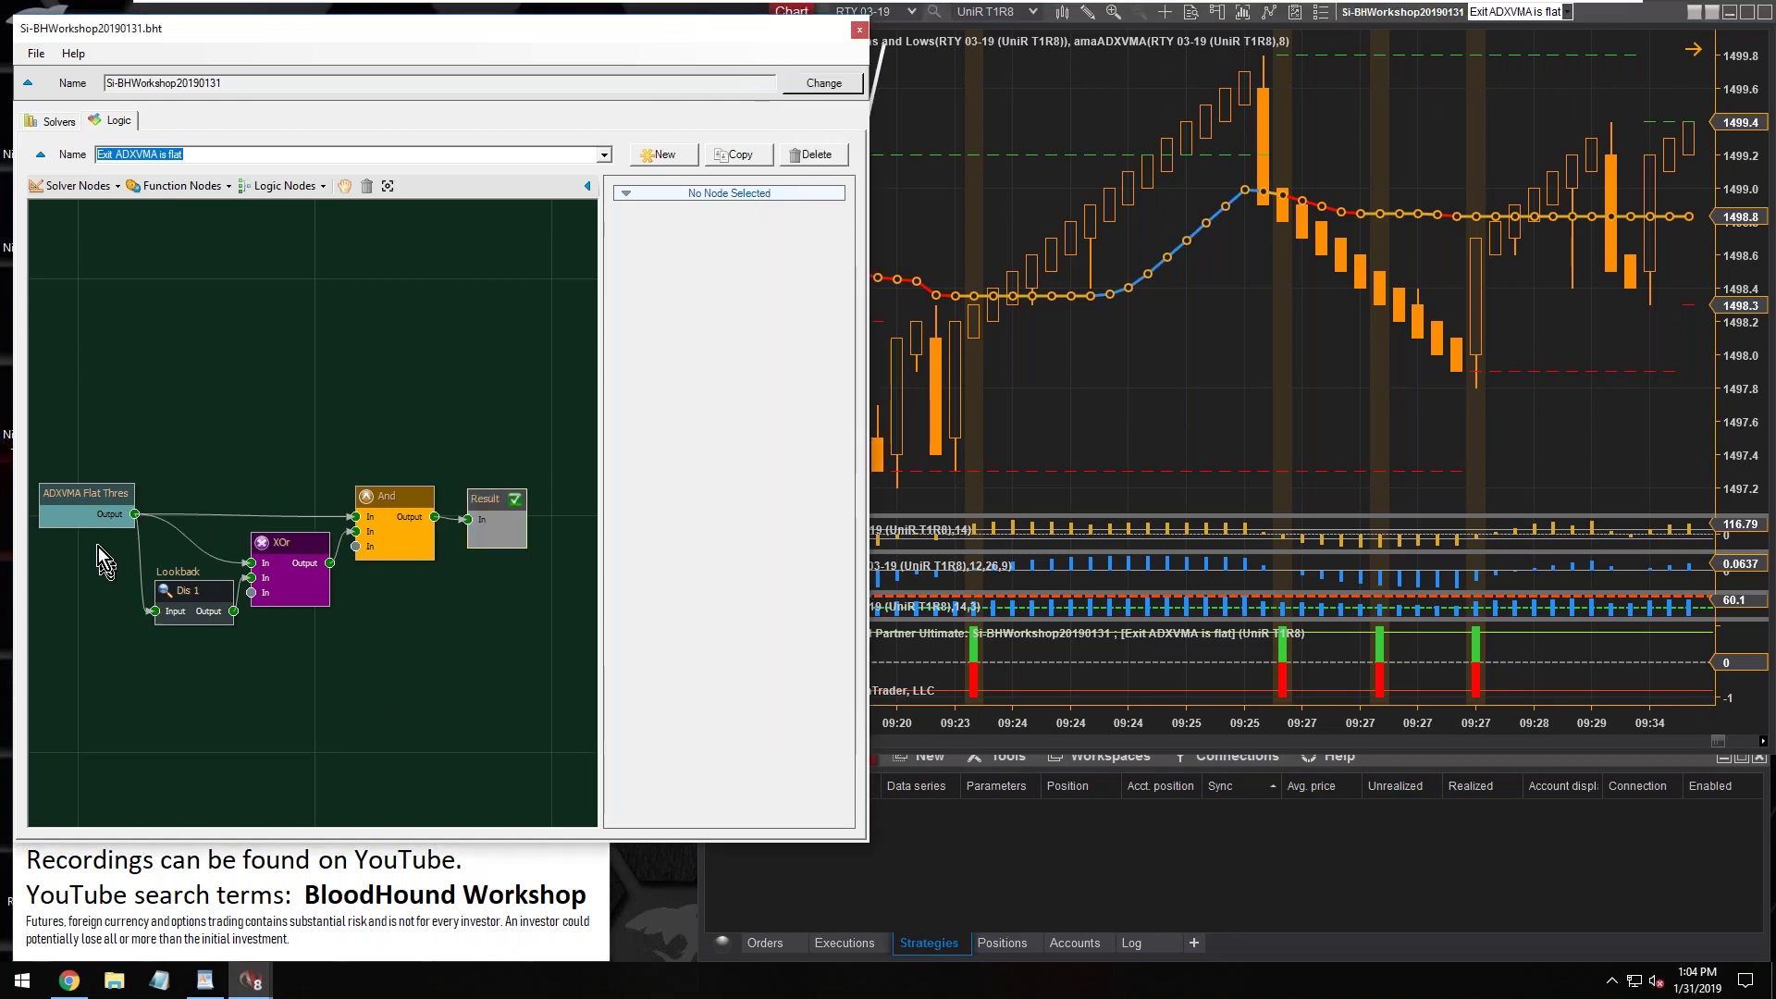
pyautogui.click(79, 495)
pyautogui.moveTo(81, 495); pyautogui.dragTo(82, 505)
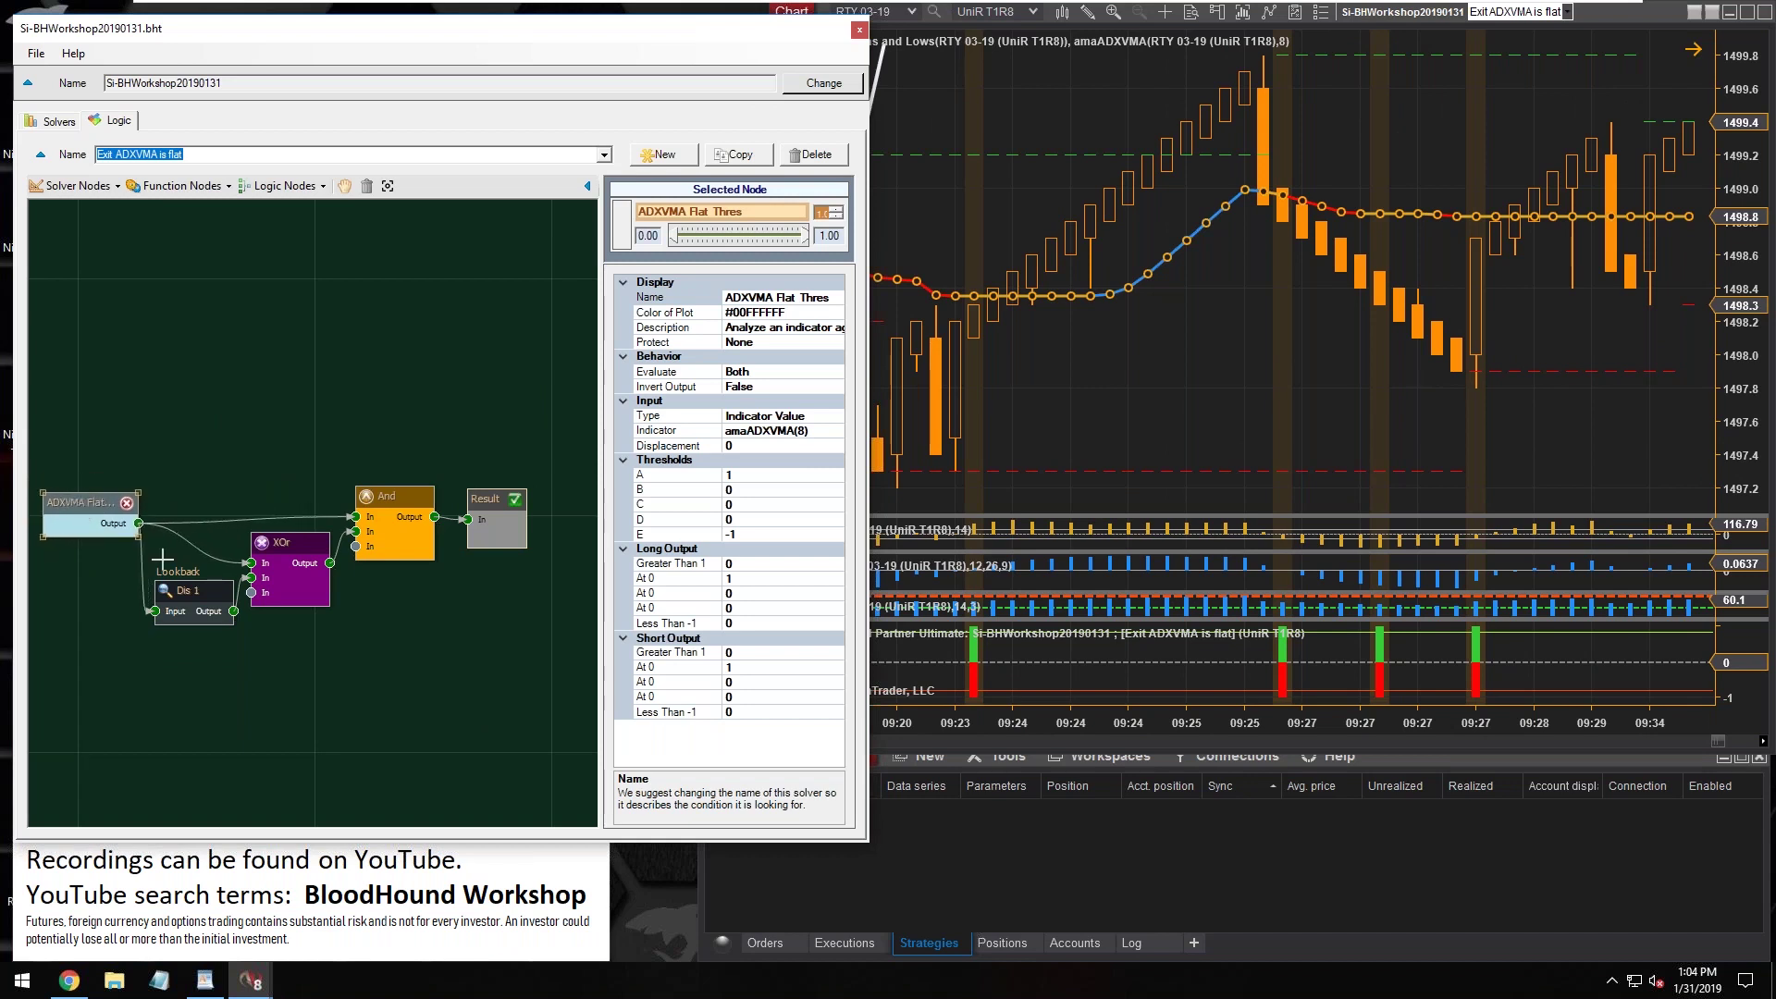
pyautogui.click(656, 475)
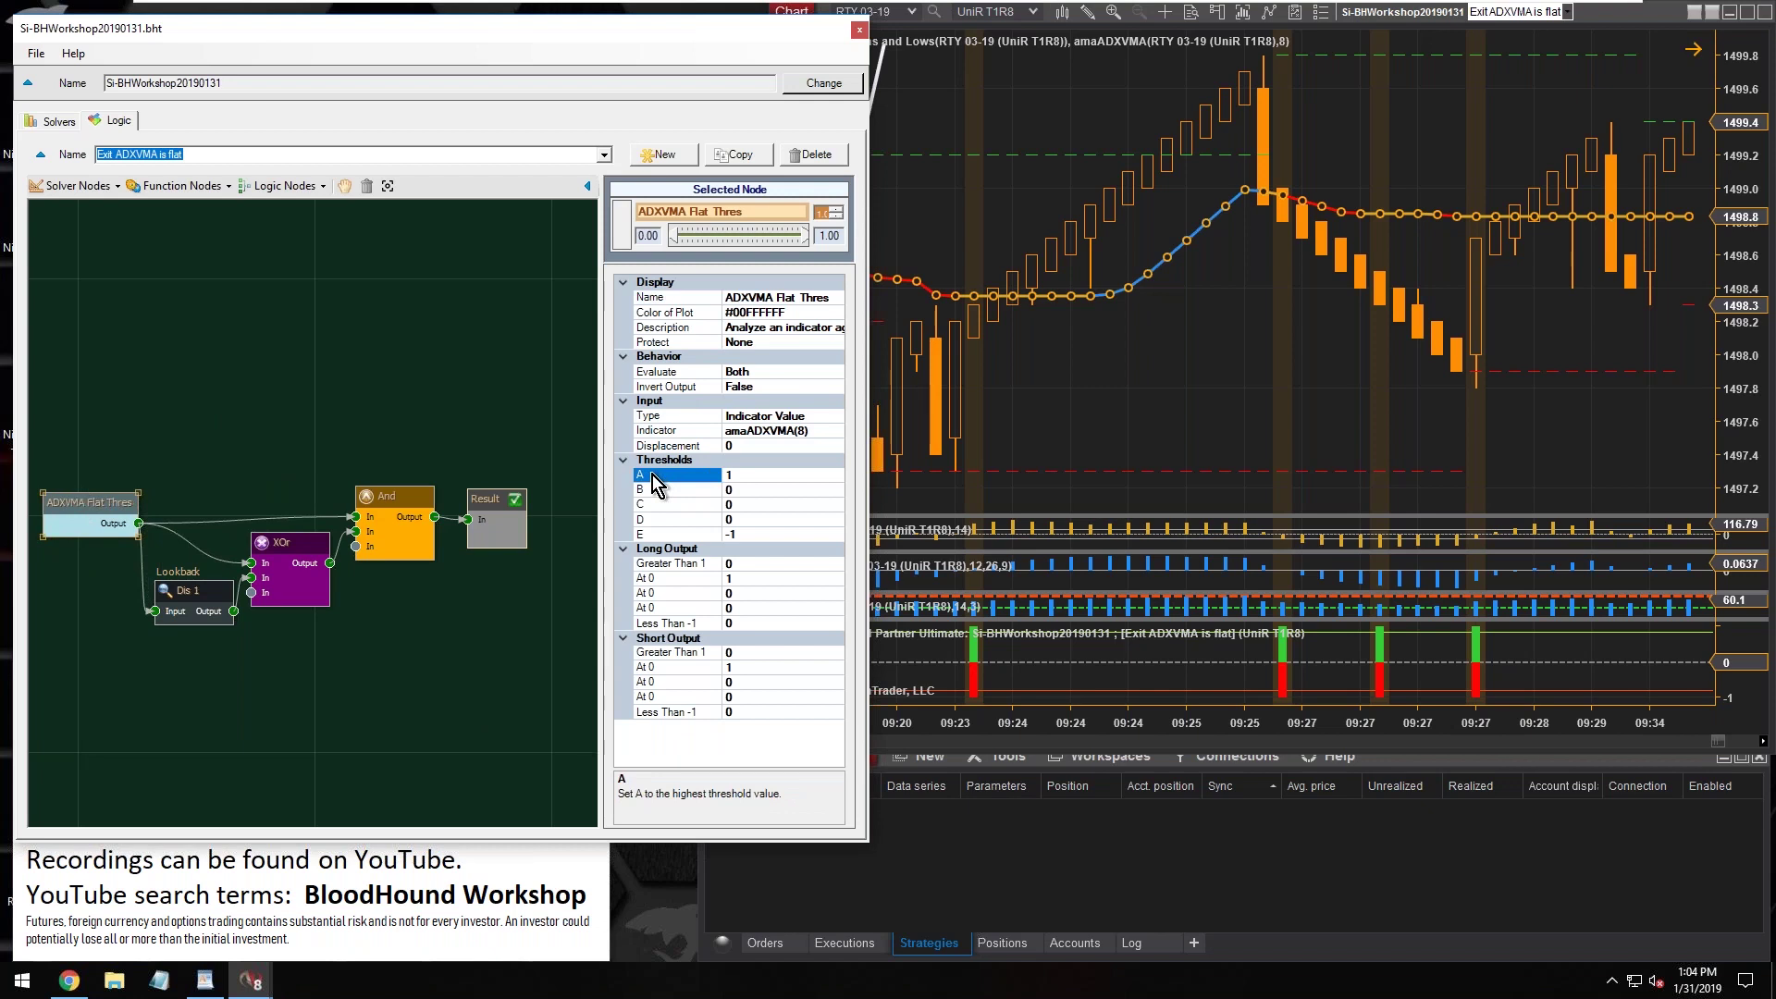
pyautogui.click(741, 476)
pyautogui.click(652, 535)
pyautogui.click(743, 535)
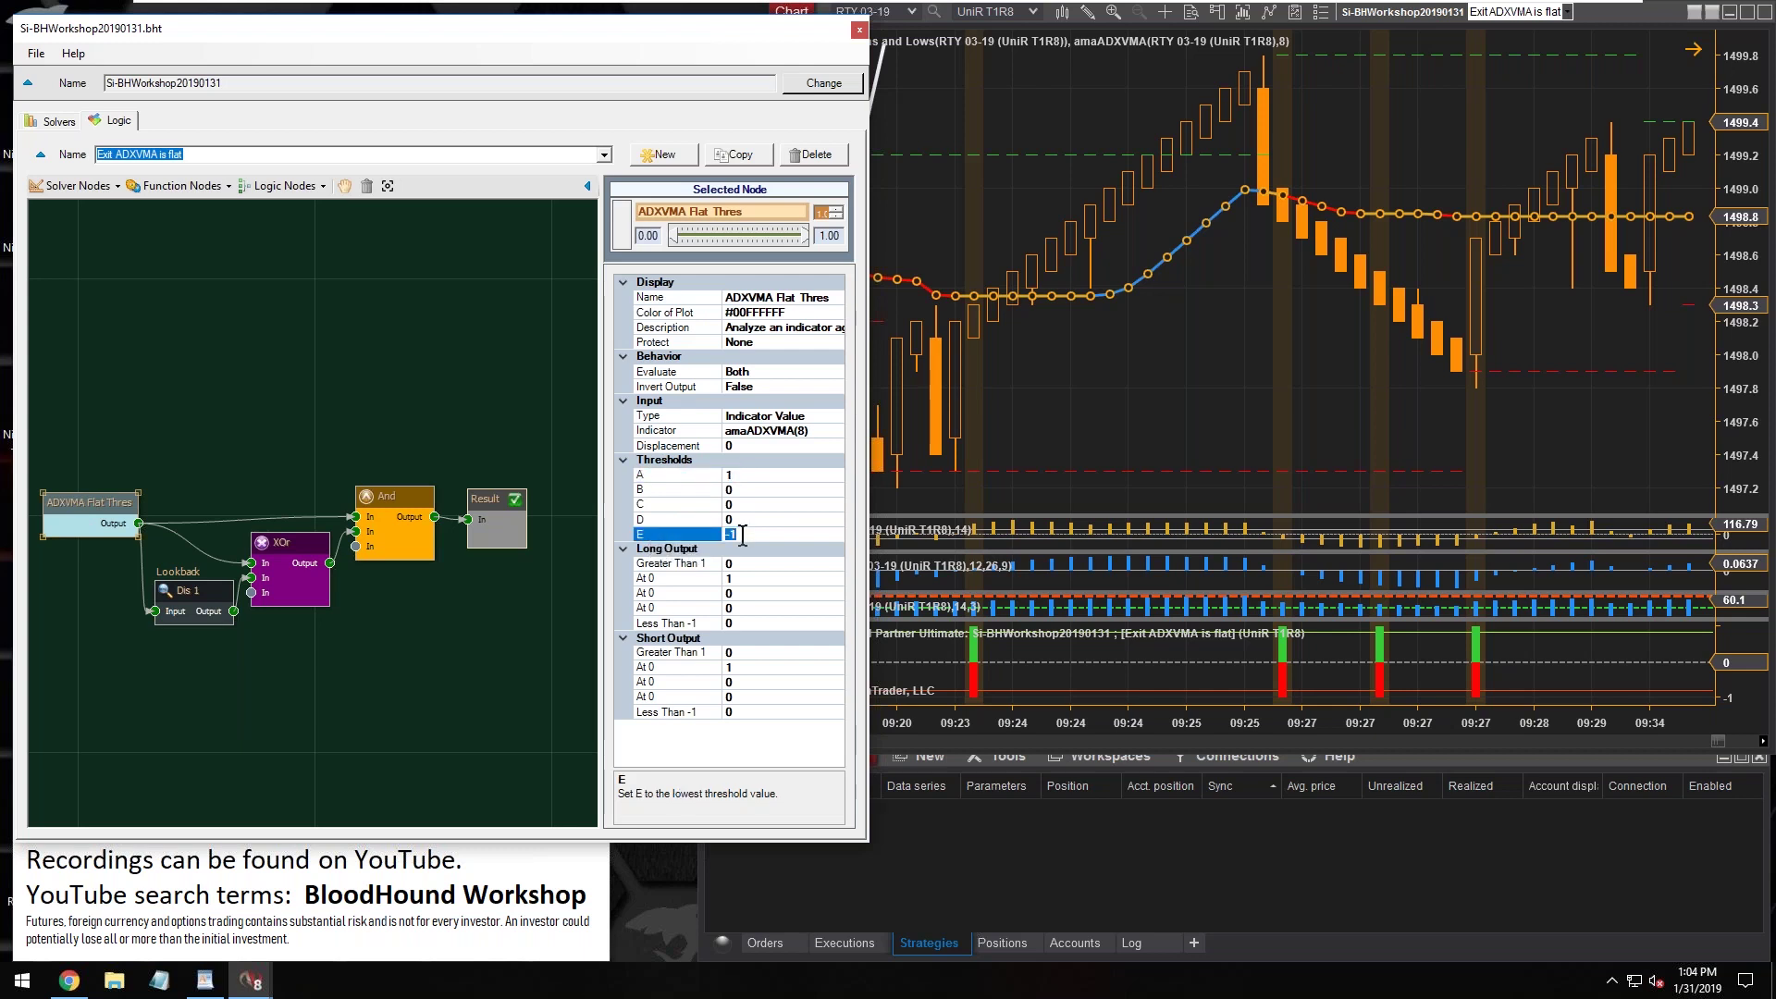
# Step: Check the Long and Short Output At 0 values, both set to 1
pyautogui.click(652, 578)
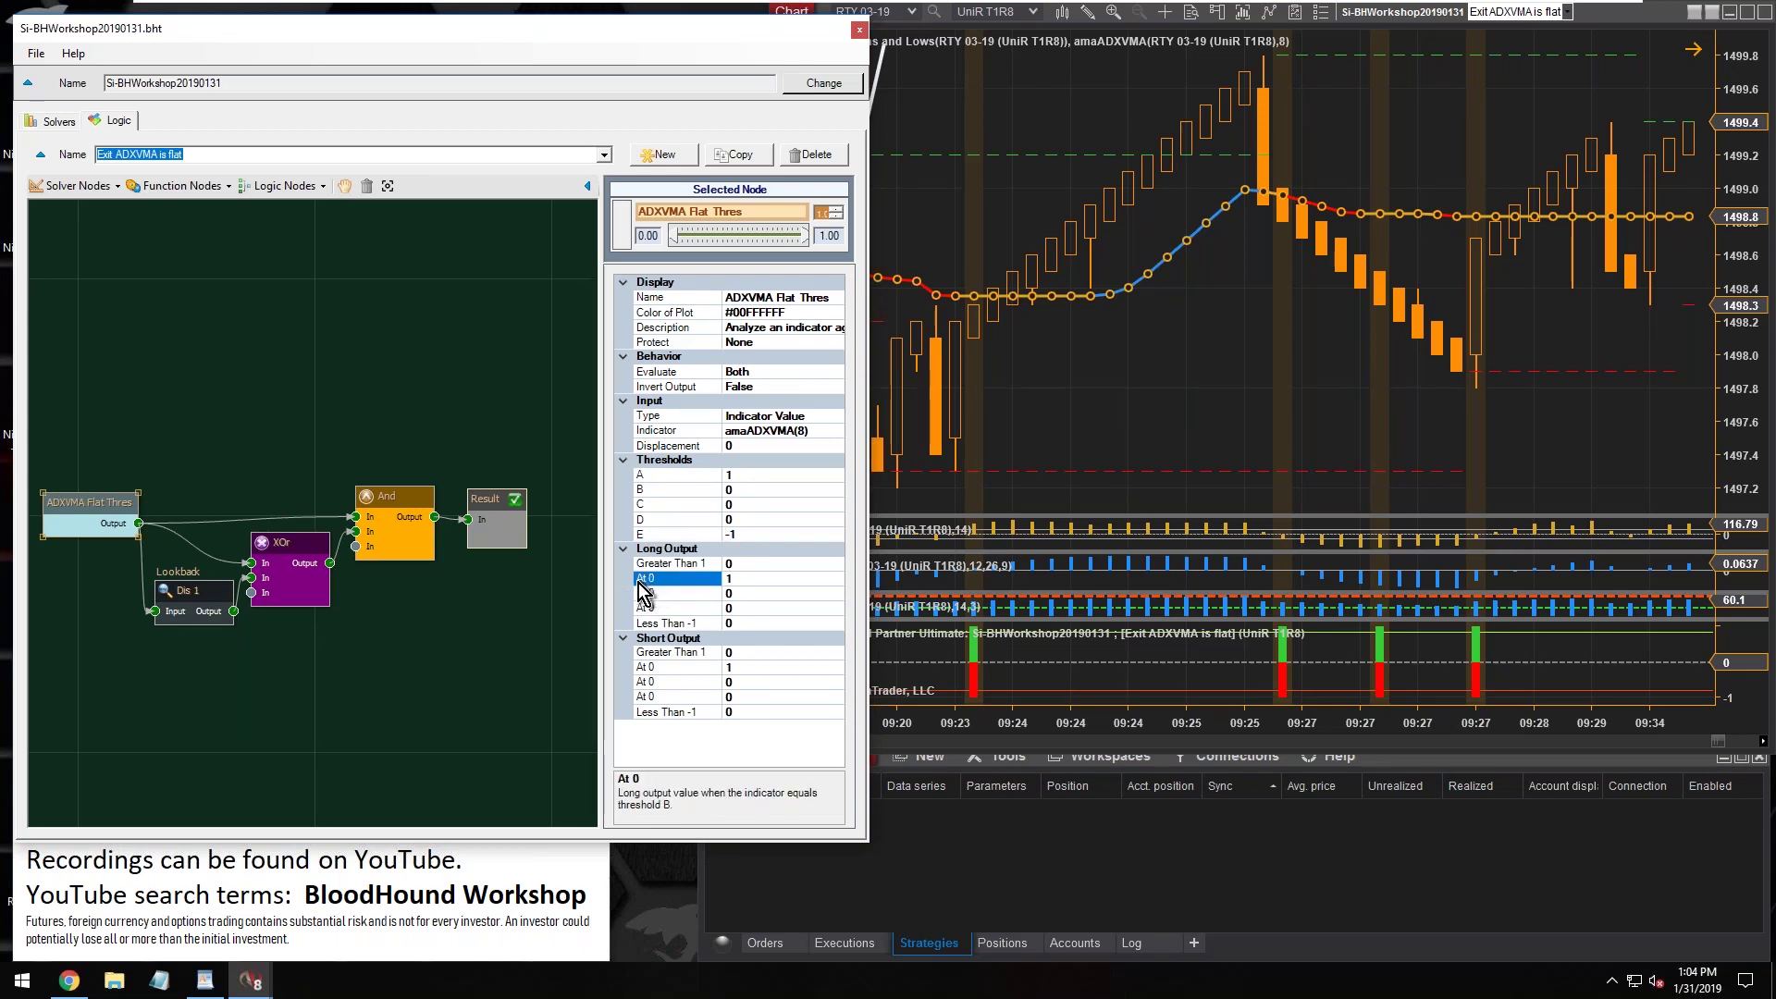
pyautogui.click(729, 579)
pyautogui.click(660, 668)
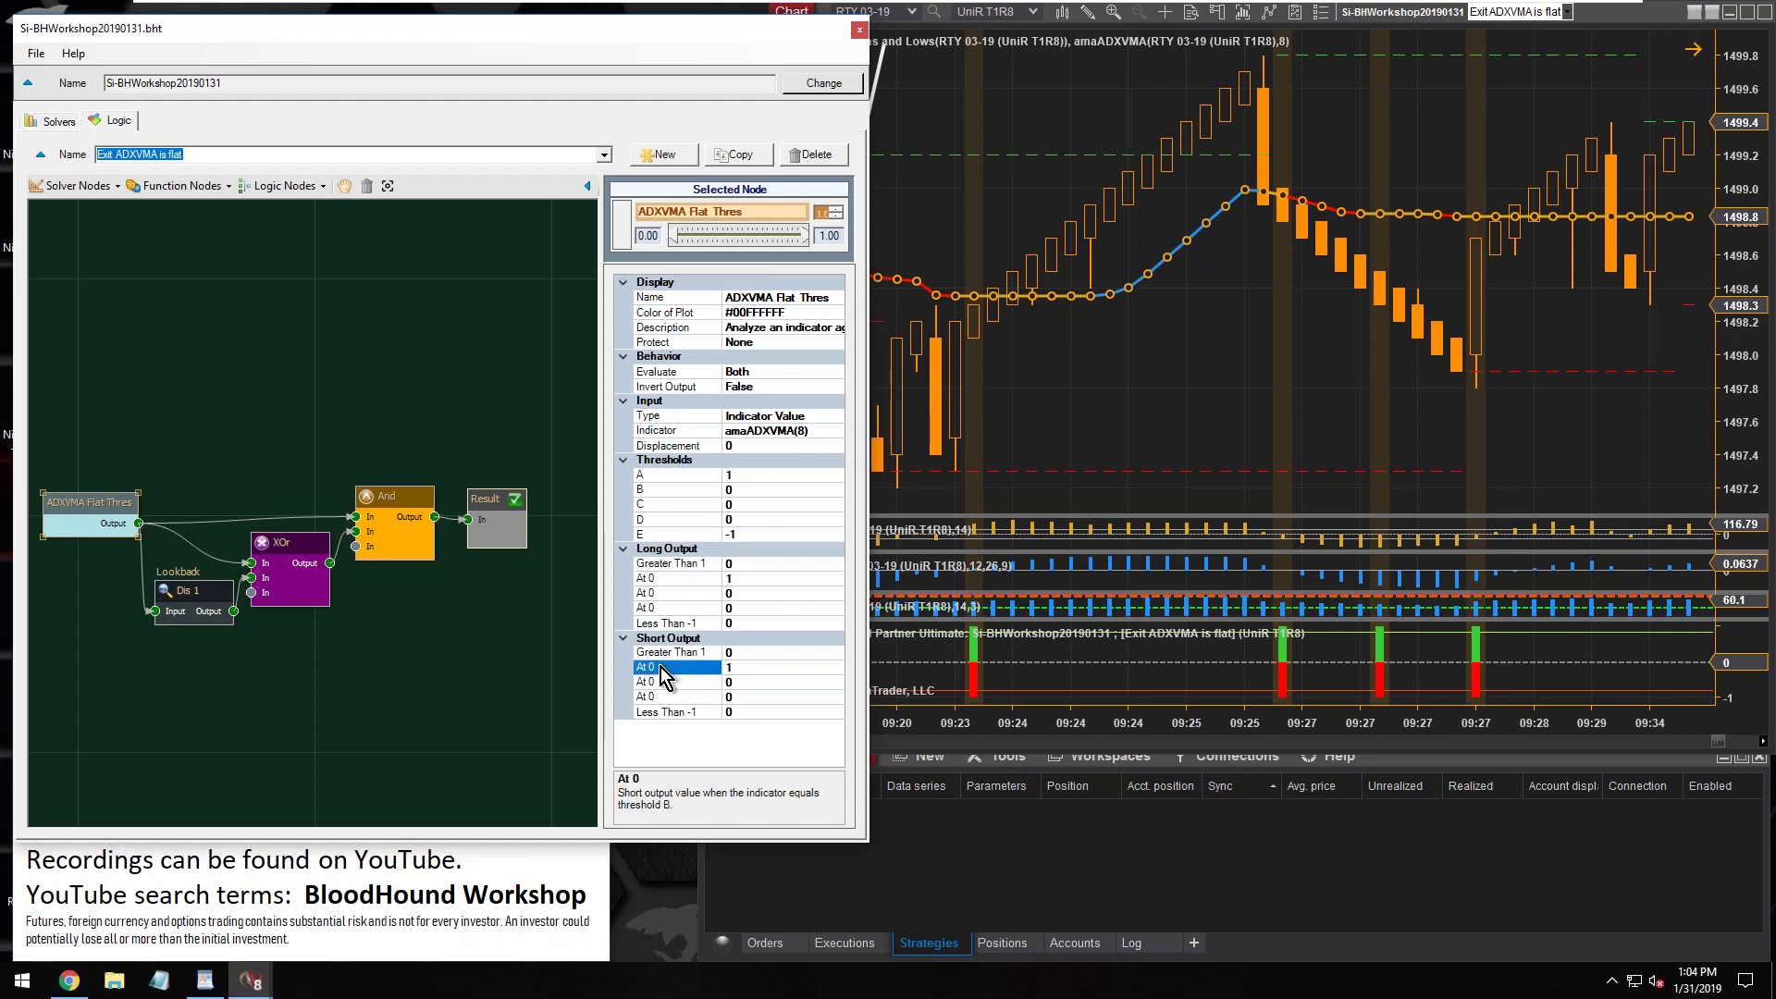
pyautogui.click(731, 667)
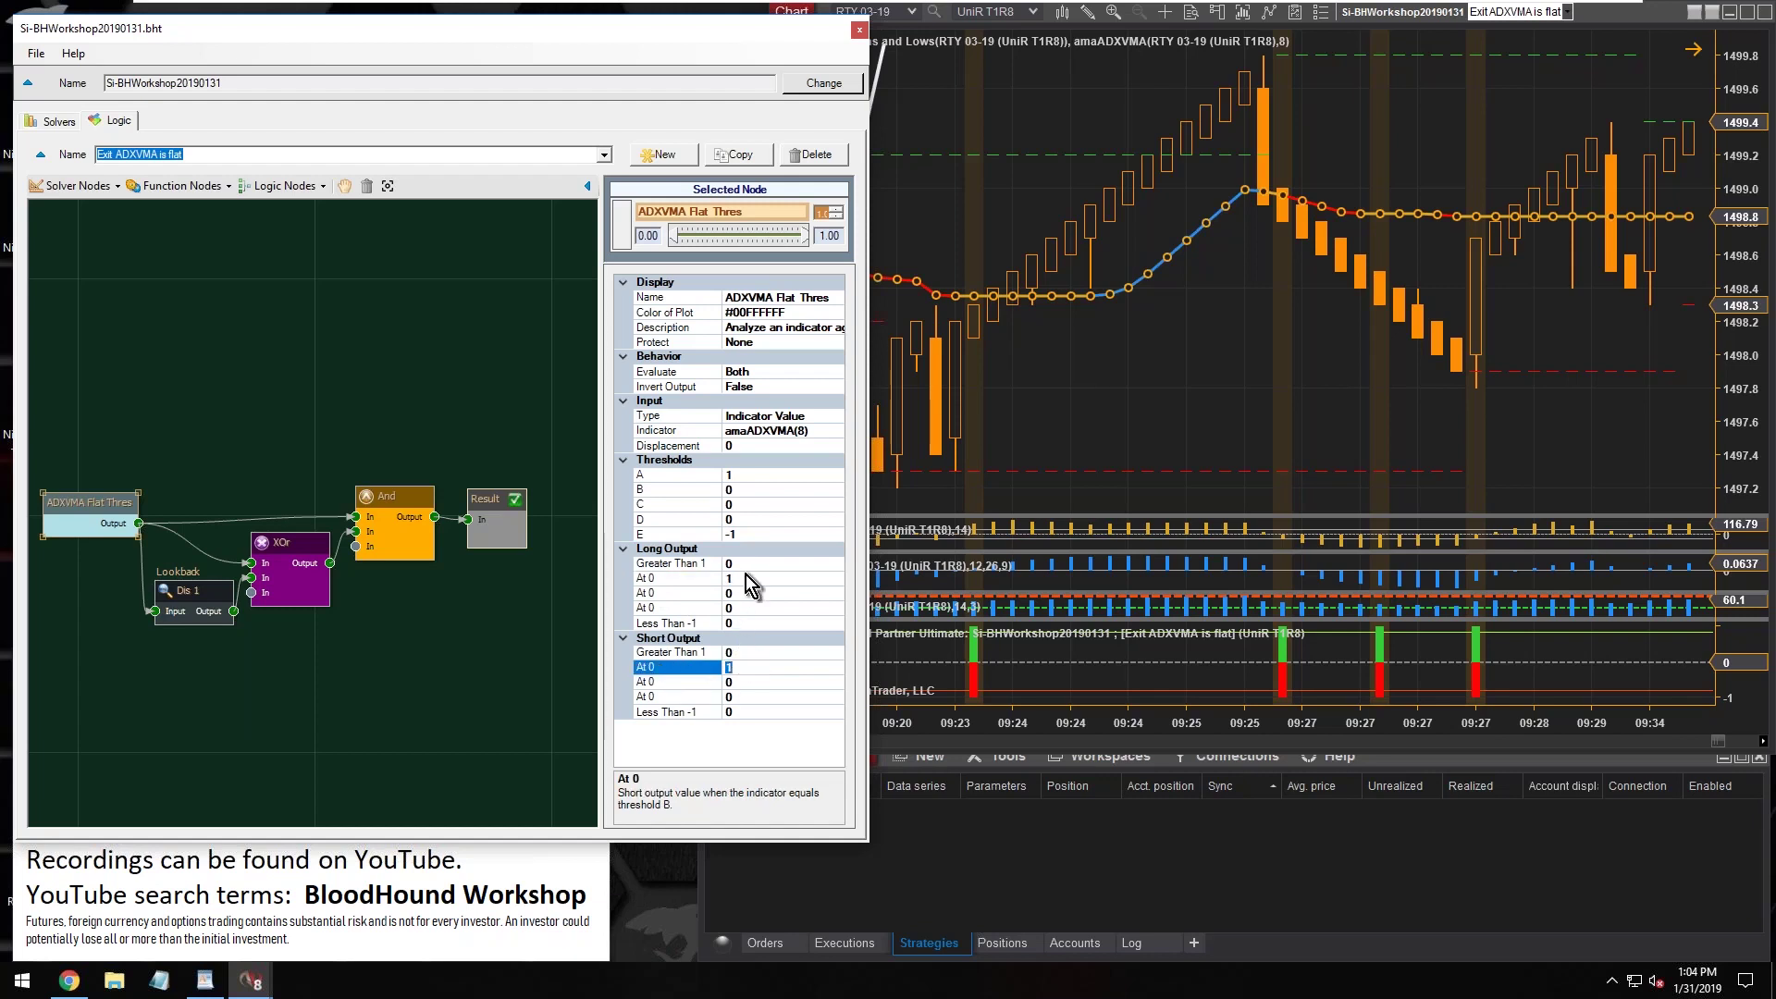